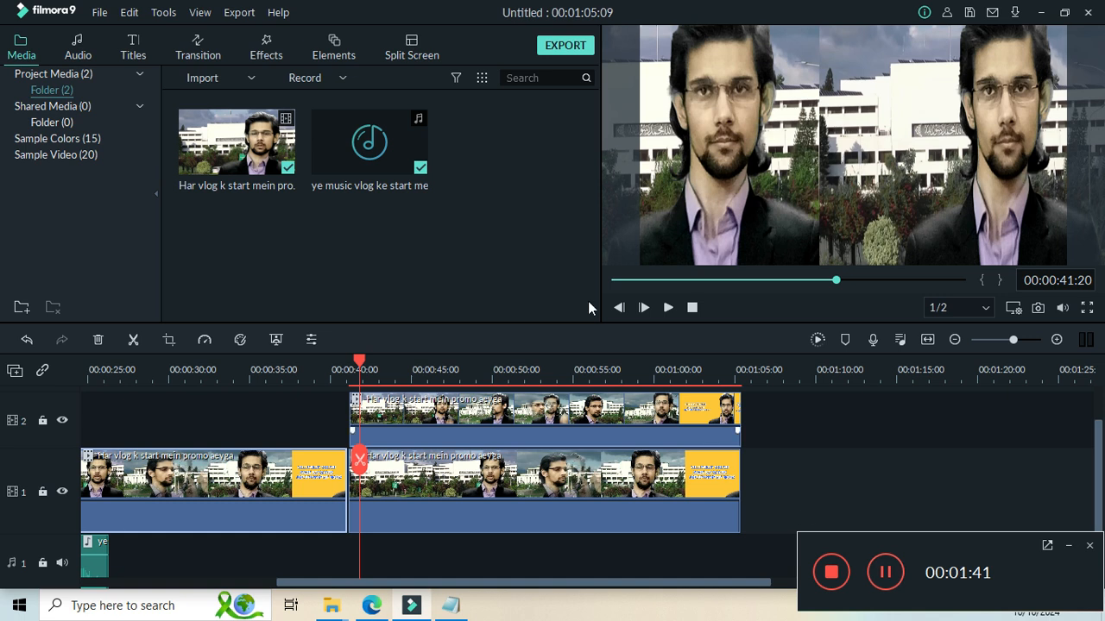
Move the playhead to 00:00:42:04 over the stacked promo clips, select the track 1 clip and open the effects library.
{"action": "left_click_drag", "start_coordinate": [654, 280], "coordinate": [799, 292]}
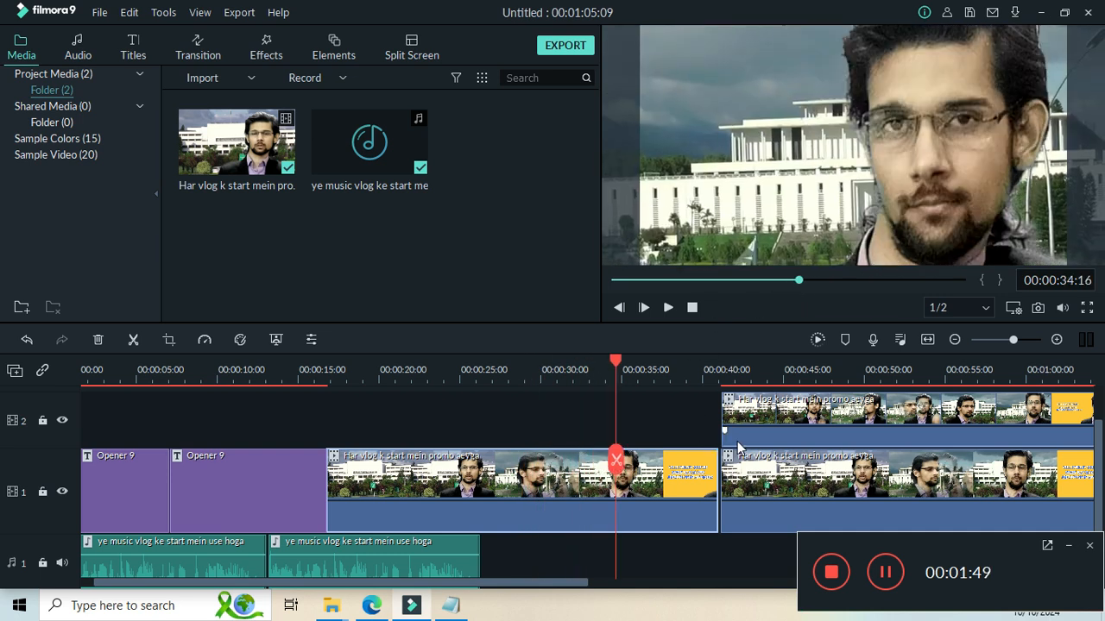
{"action": "left_click_drag", "start_coordinate": [617, 371], "coordinate": [738, 368]}
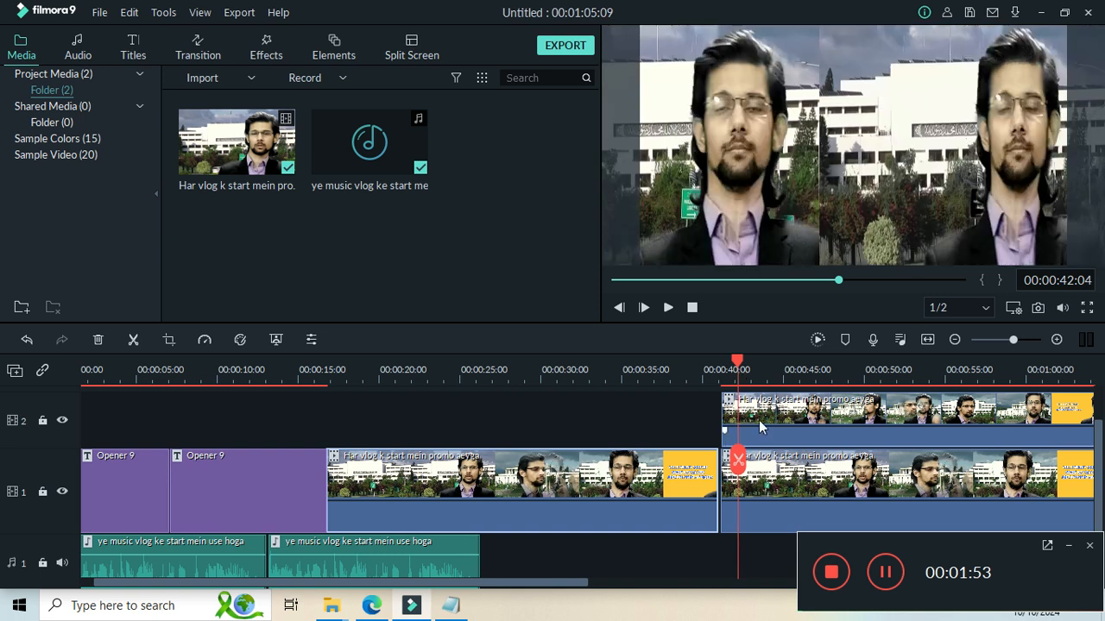
{"action": "left_click", "coordinate": [799, 485]}
{"action": "right_click", "coordinate": [798, 476]}
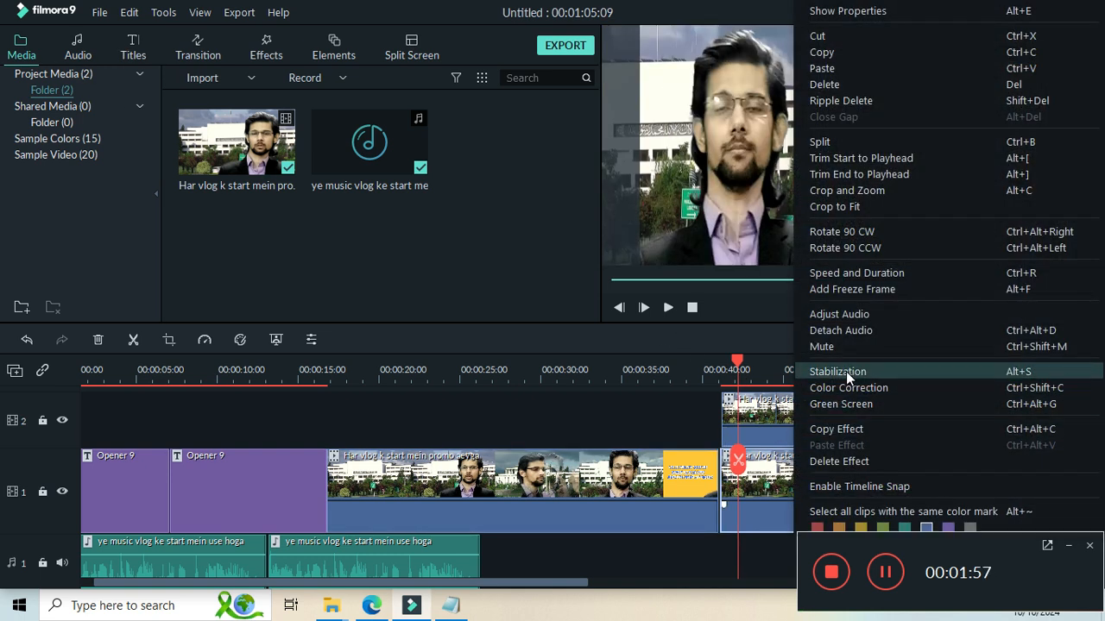
{"action": "left_click", "coordinate": [779, 488]}
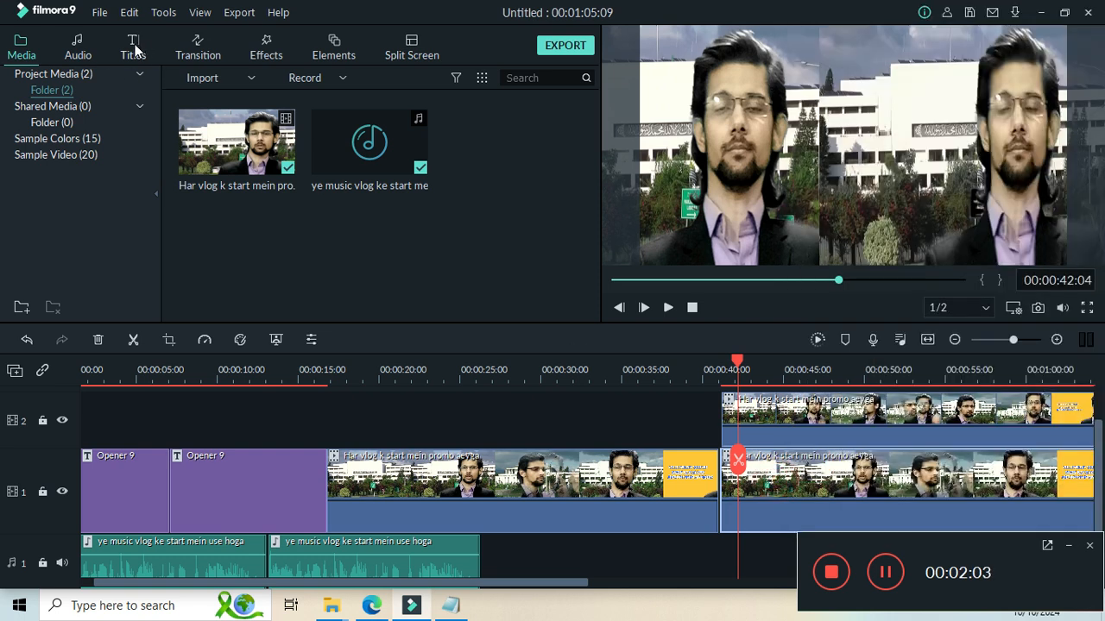
{"action": "left_click", "coordinate": [268, 53]}
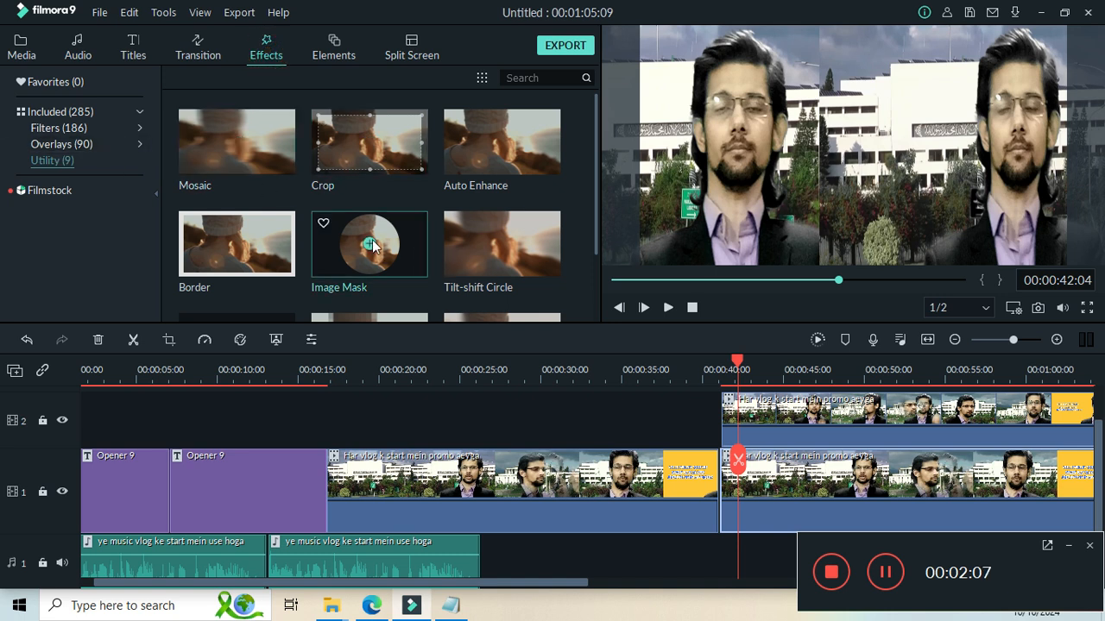
{"action": "left_click_drag", "start_coordinate": [368, 247], "coordinate": [757, 421]}
{"action": "left_click_drag", "start_coordinate": [747, 527], "coordinate": [742, 528]}
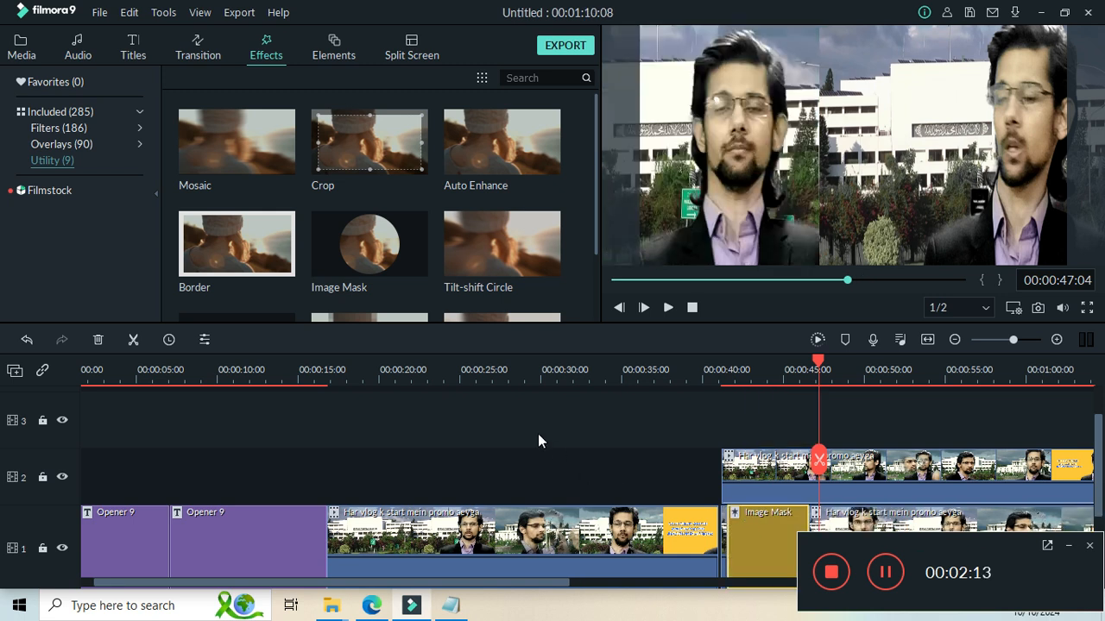
{"action": "key", "text": "ctrl+z"}
{"action": "key", "text": "ctrl+z"}
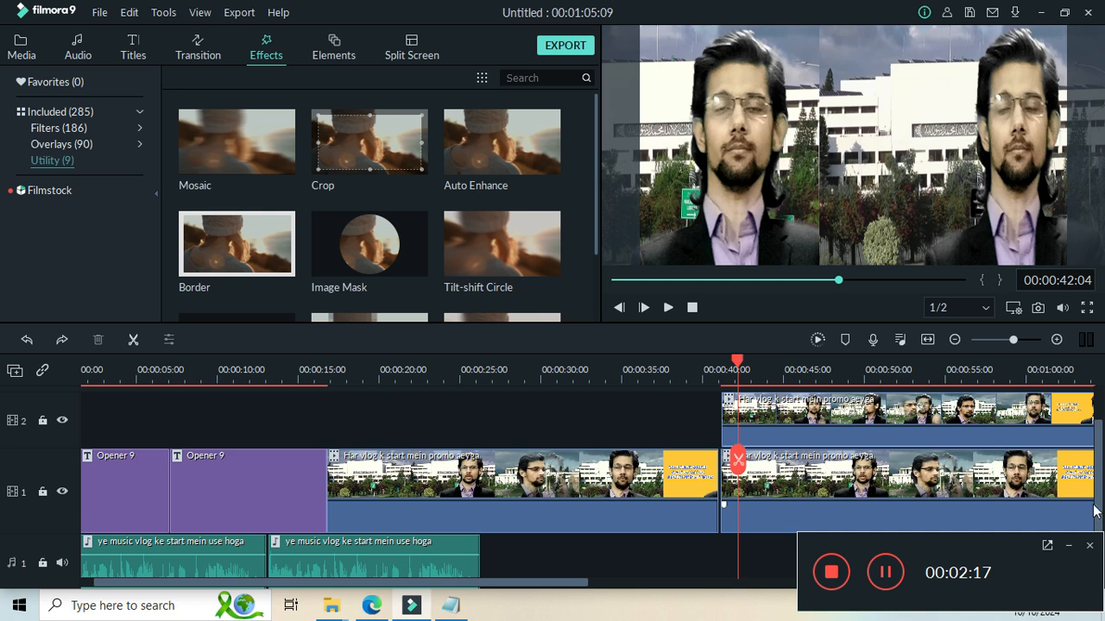
Apply the Image Mask effect to both stacked promo clips on tracks 1 and 2, shifting the track 1 clip rightward in the preview.
{"action": "scroll", "coordinate": [1098, 511], "scroll_direction": "up", "scroll_amount": 1}
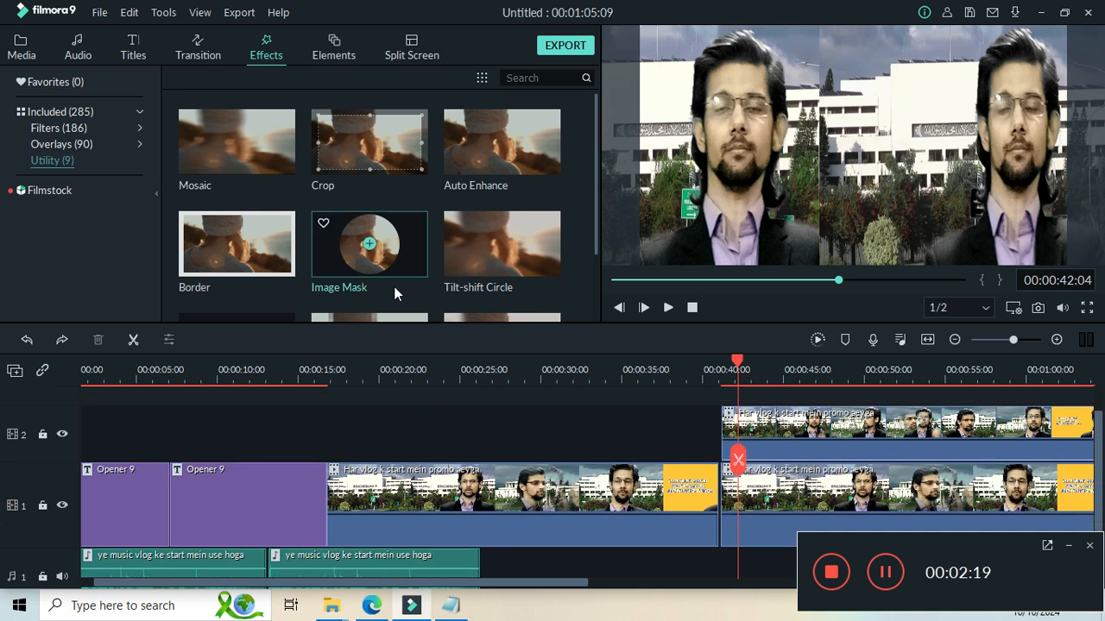
{"action": "left_click_drag", "start_coordinate": [392, 269], "coordinate": [787, 498]}
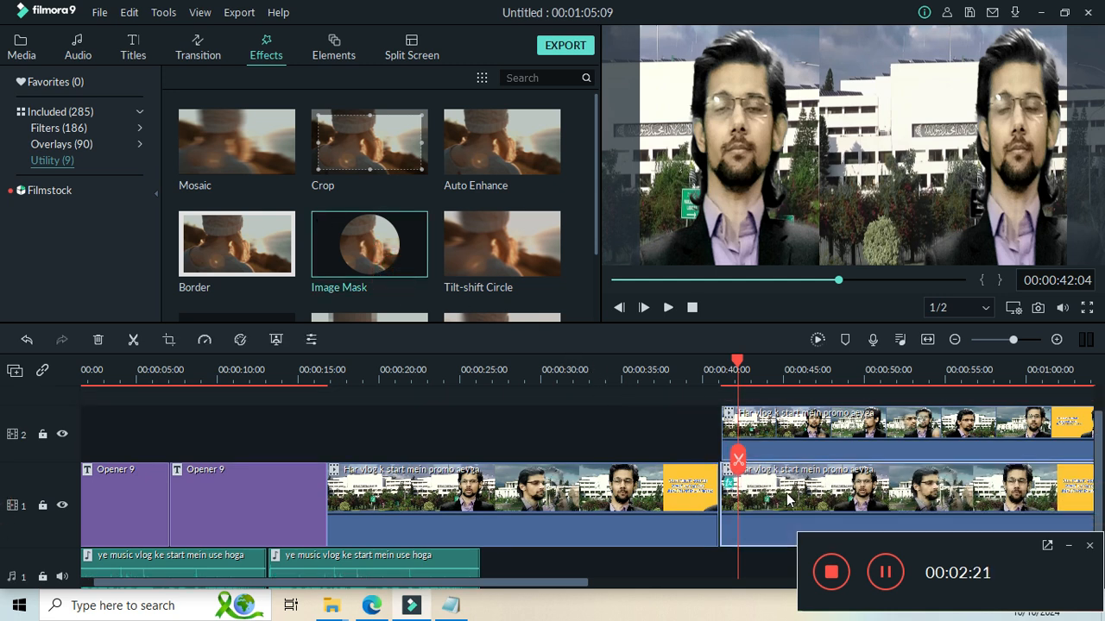
{"action": "left_click_drag", "start_coordinate": [731, 180], "coordinate": [782, 185]}
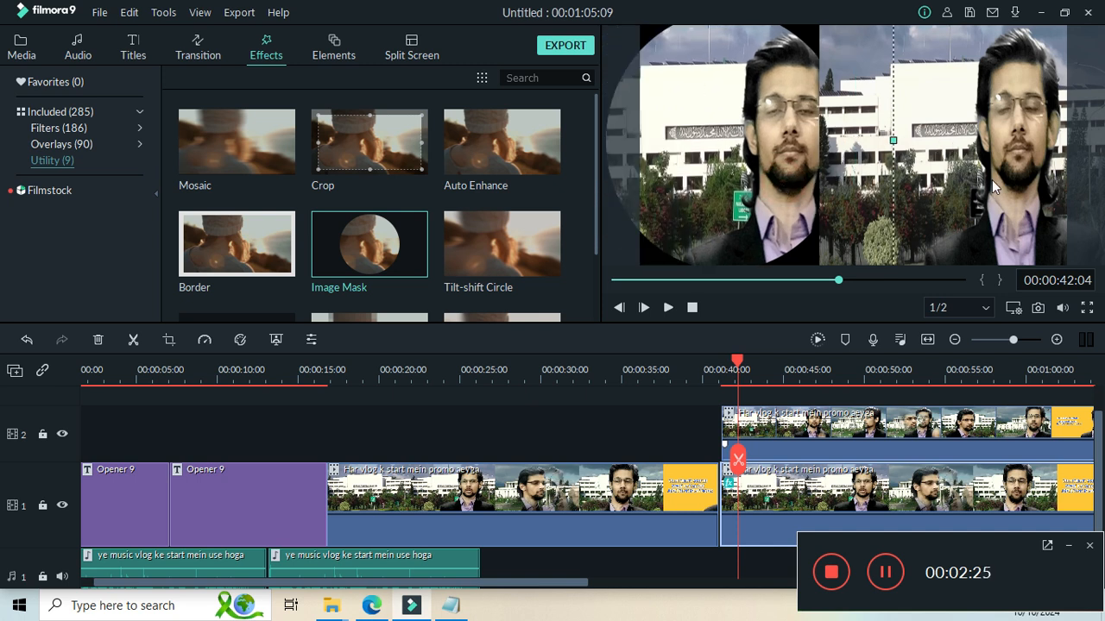
{"action": "left_click_drag", "start_coordinate": [363, 280], "coordinate": [819, 443]}
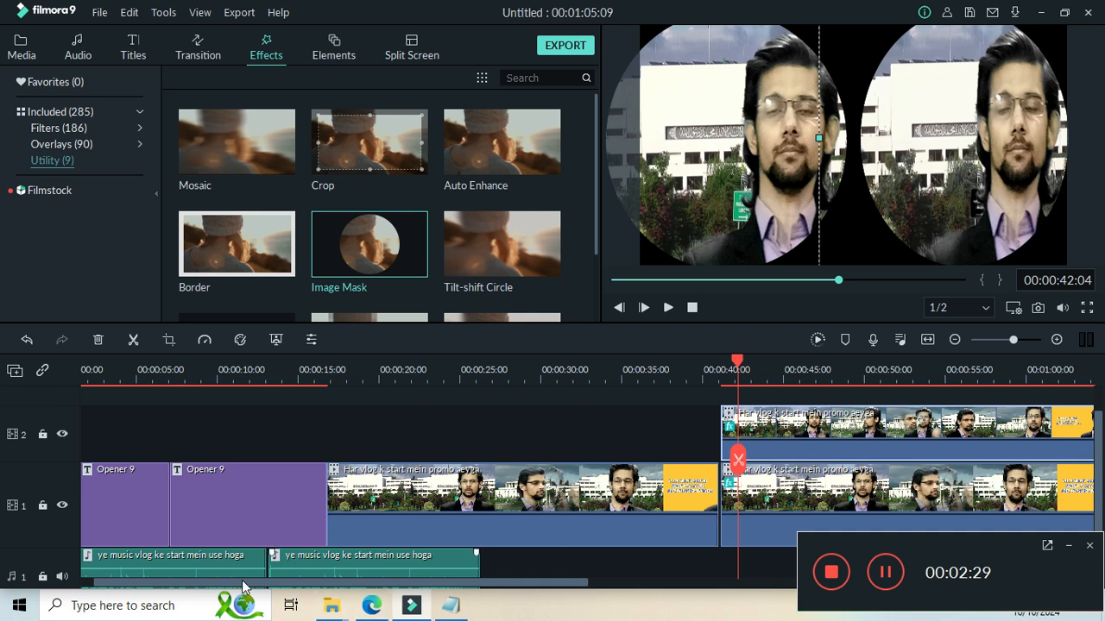
Reposition both masked clips in the preview so their circles sit side by side with a slight overlap.
{"action": "left_click_drag", "start_coordinate": [242, 587], "coordinate": [446, 590]}
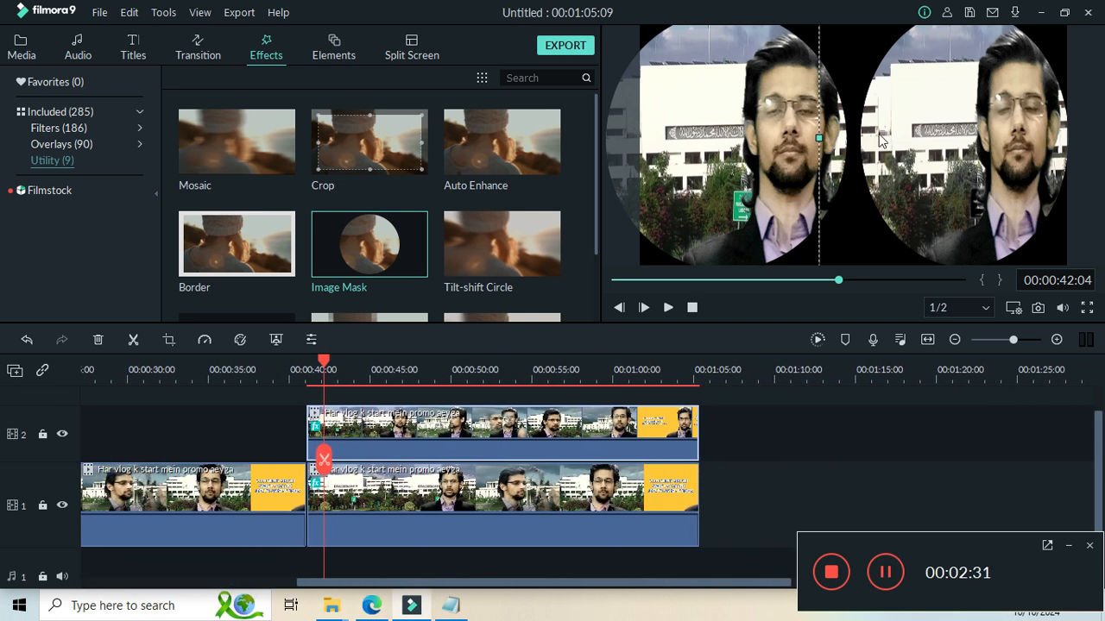
{"action": "left_click_drag", "start_coordinate": [815, 138], "coordinate": [718, 138]}
{"action": "mouse_move", "coordinate": [960, 155]}
{"action": "left_mouse_down"}
{"action": "mouse_move", "coordinate": [989, 152]}
{"action": "mouse_move", "coordinate": [949, 150]}
{"action": "left_mouse_up"}
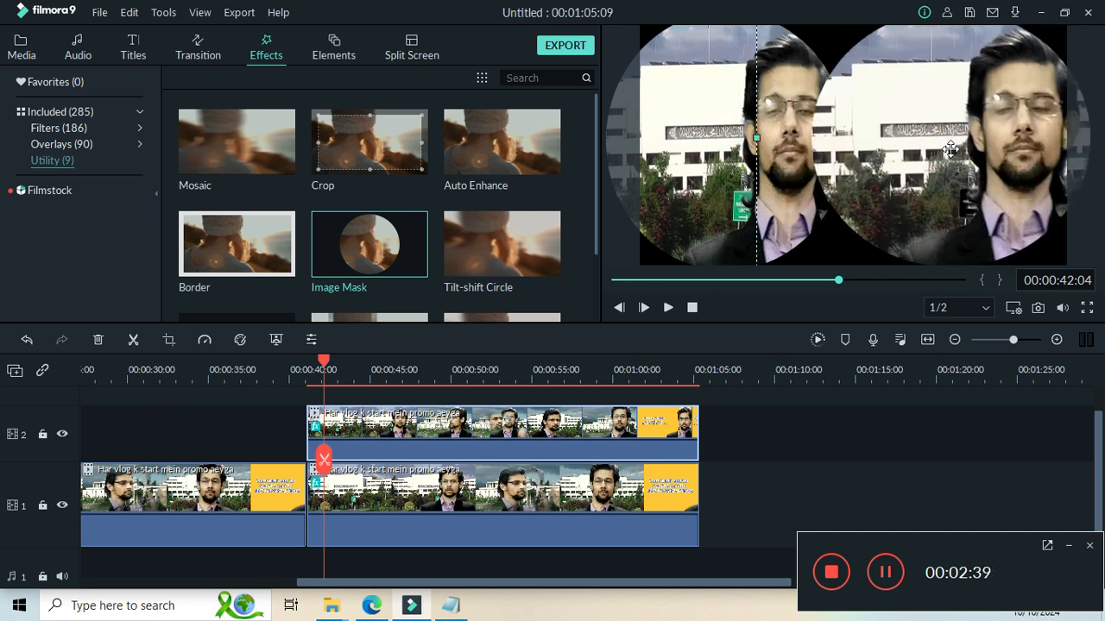
{"action": "left_click_drag", "start_coordinate": [756, 138], "coordinate": [884, 137]}
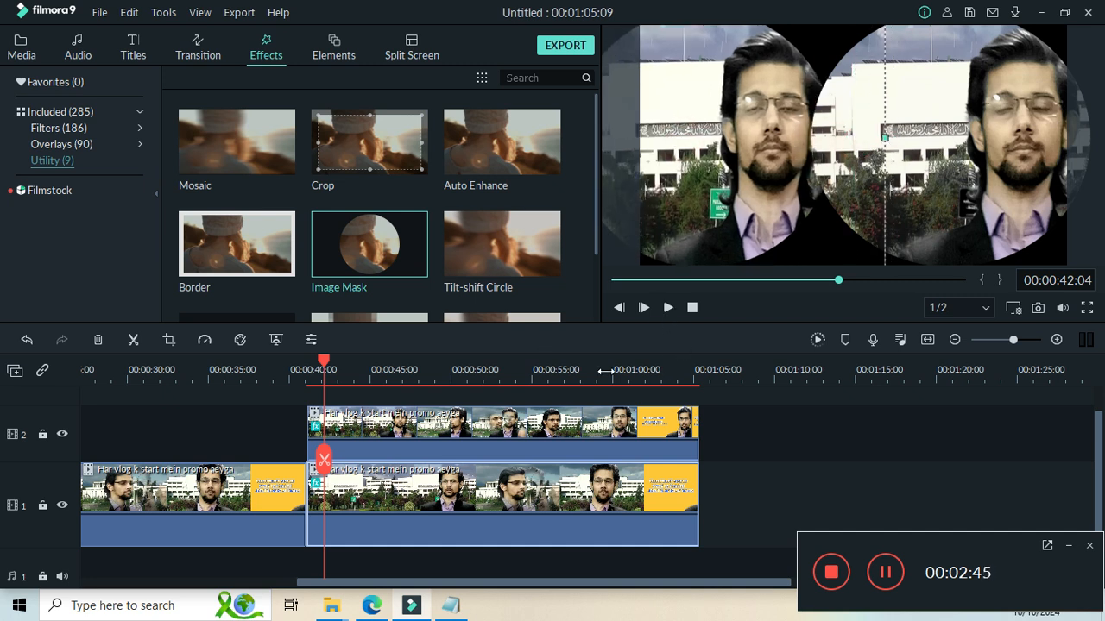
Play the masked composition in full screen, skip through several points of the video and return to the editor.
{"action": "left_click", "coordinate": [669, 305]}
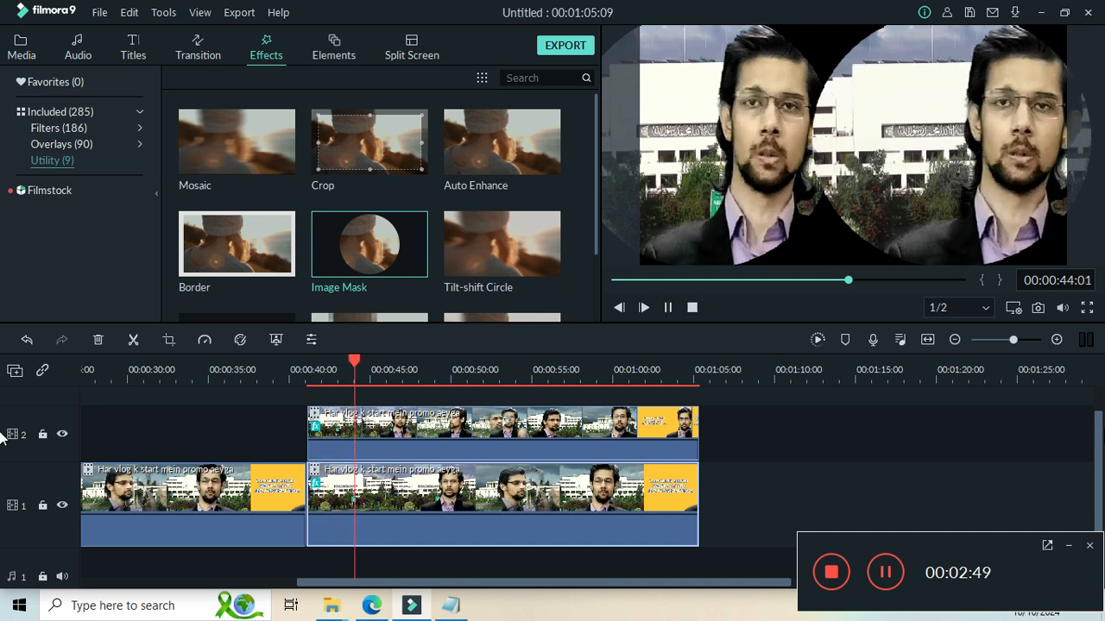
{"action": "left_click", "coordinate": [1086, 307]}
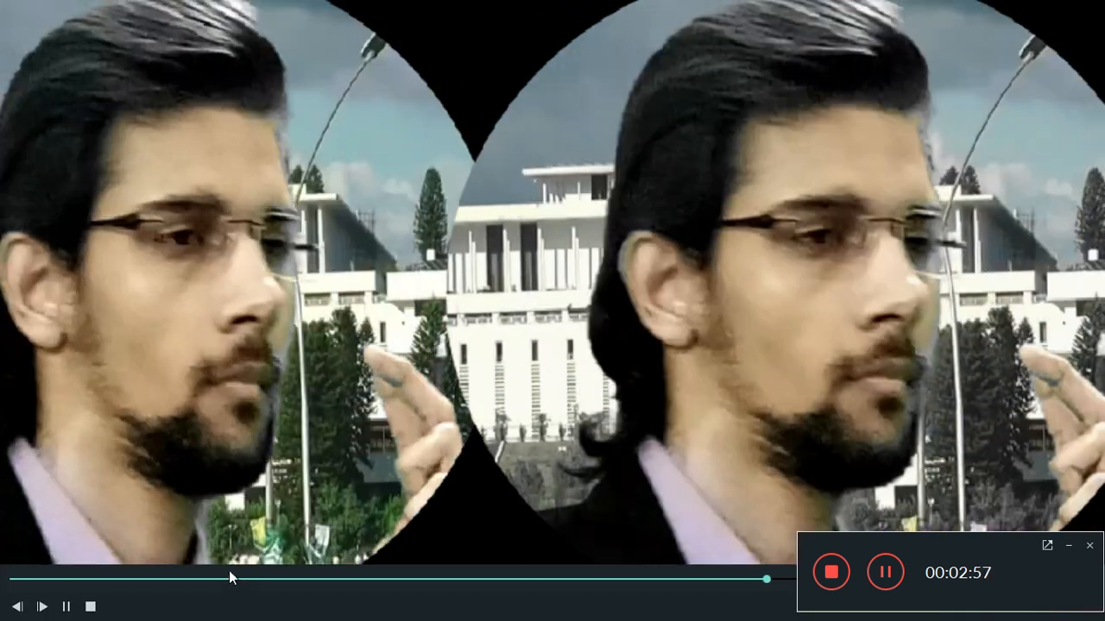
{"action": "left_click", "coordinate": [231, 579]}
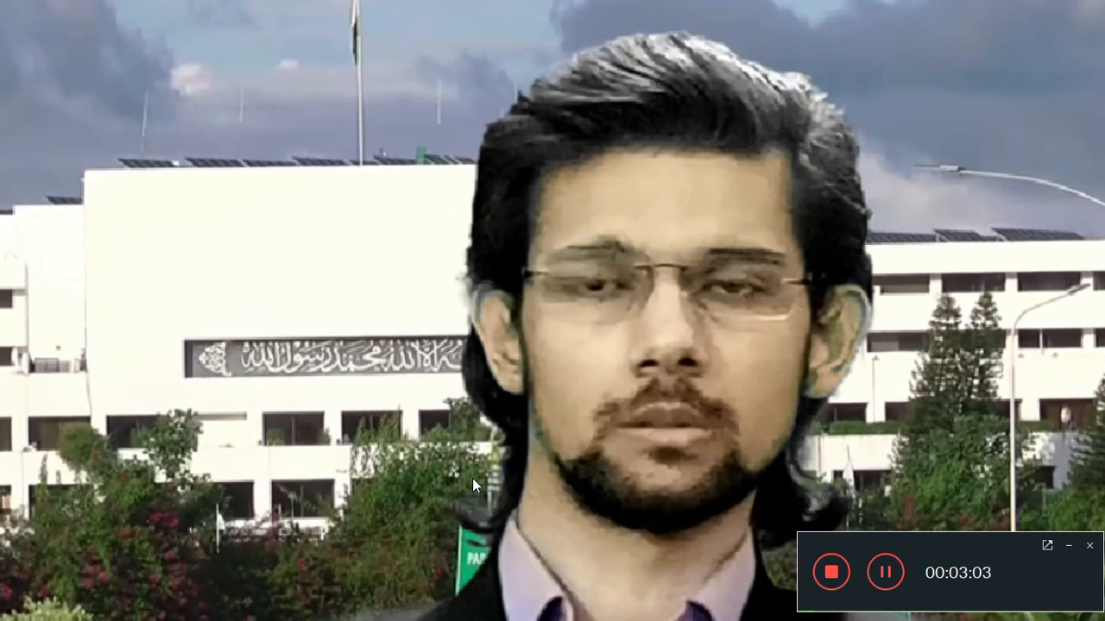
{"action": "left_click", "coordinate": [378, 580]}
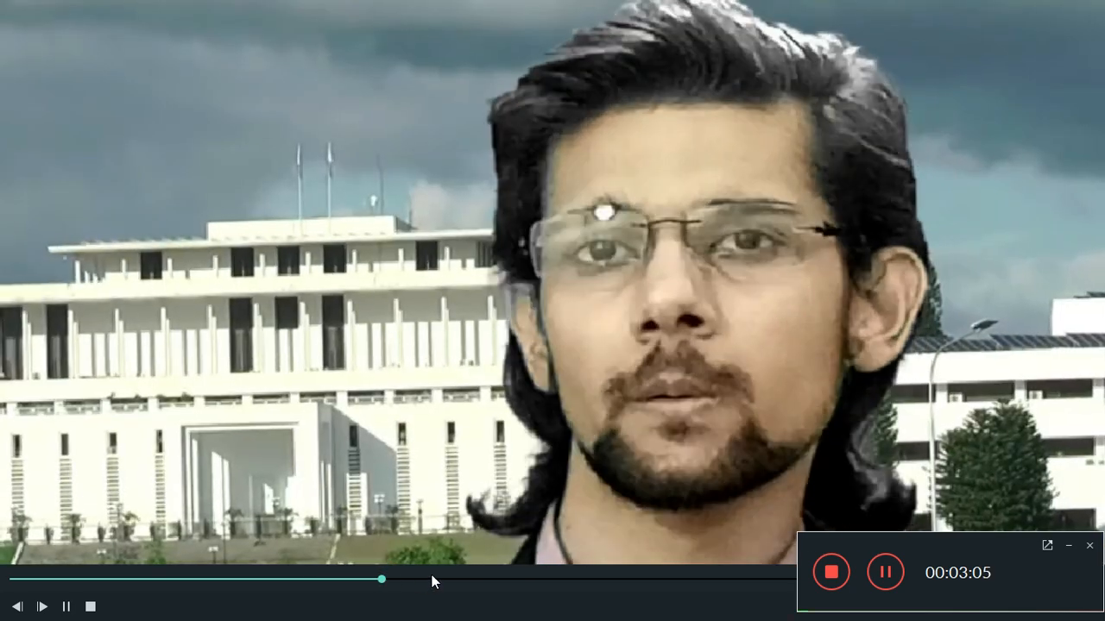
{"action": "left_click", "coordinate": [439, 577]}
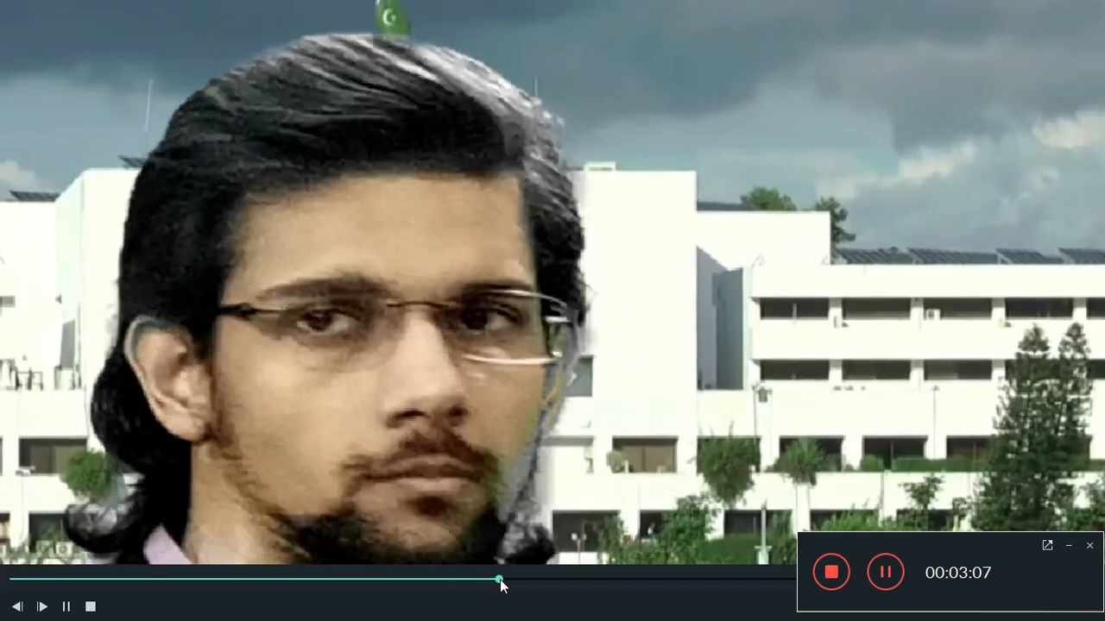
{"action": "left_click", "coordinate": [501, 579]}
{"action": "left_click", "coordinate": [573, 578]}
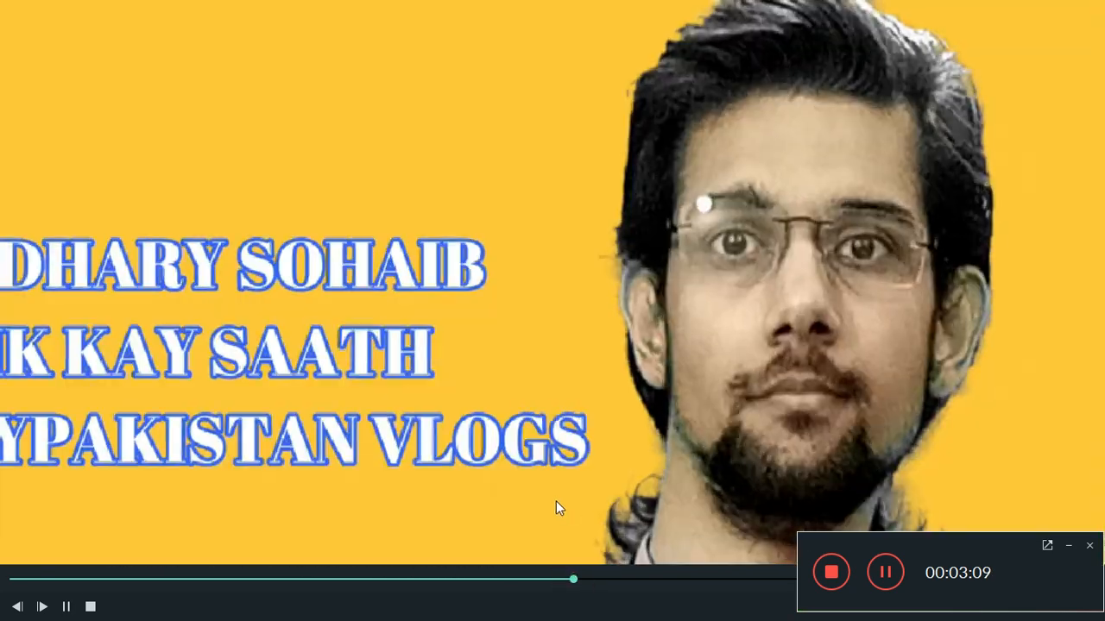
{"action": "key", "text": "Escape"}
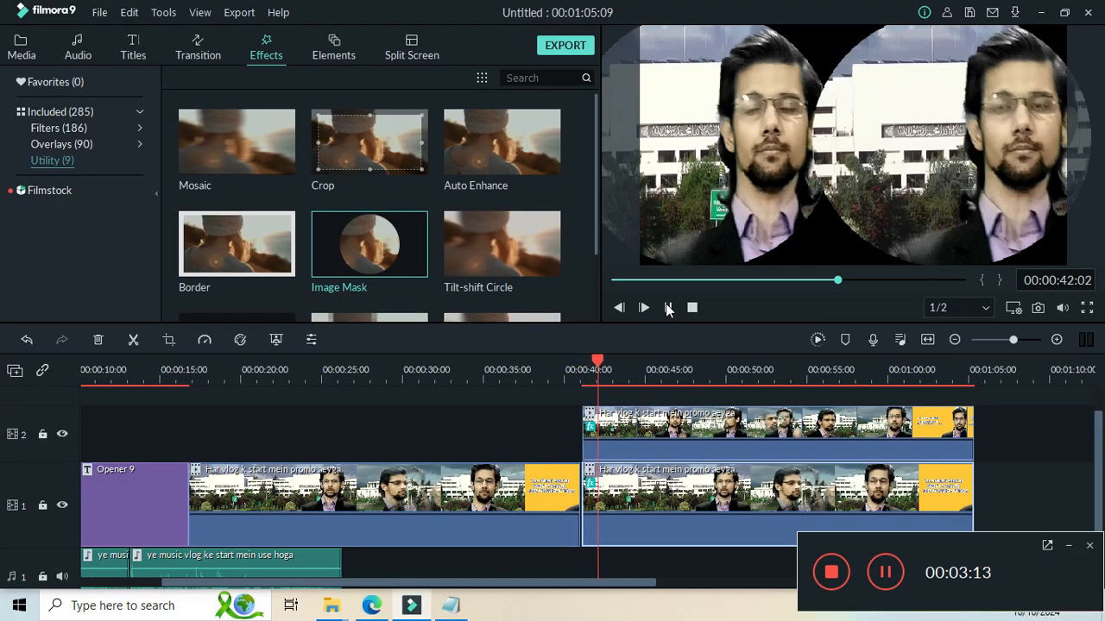
{"action": "left_click", "coordinate": [668, 307]}
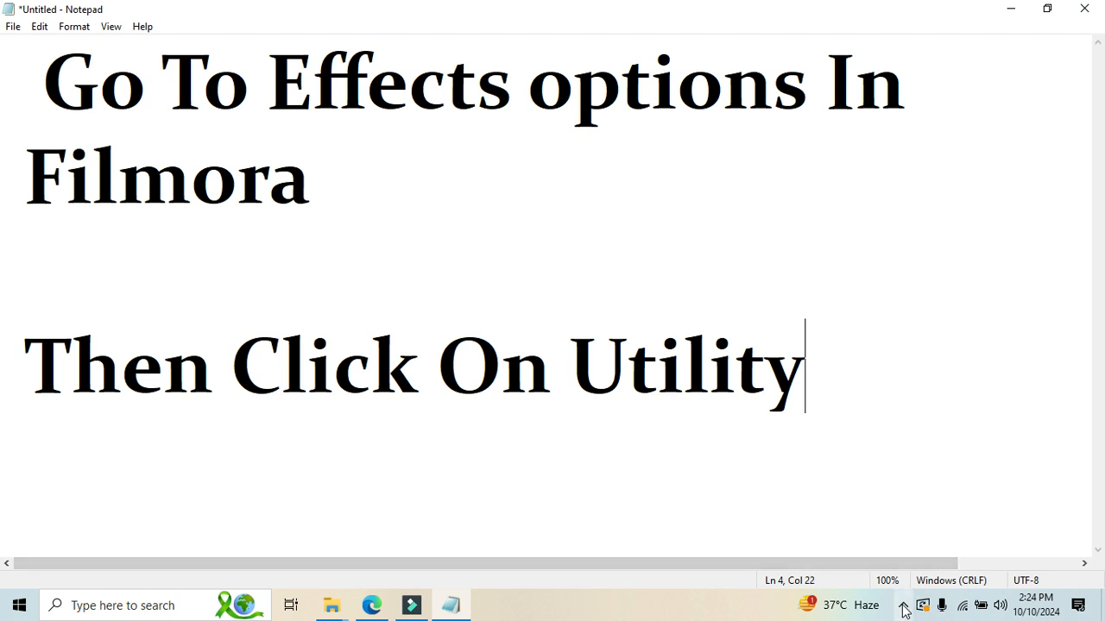
{"action": "left_click", "coordinate": [901, 604]}
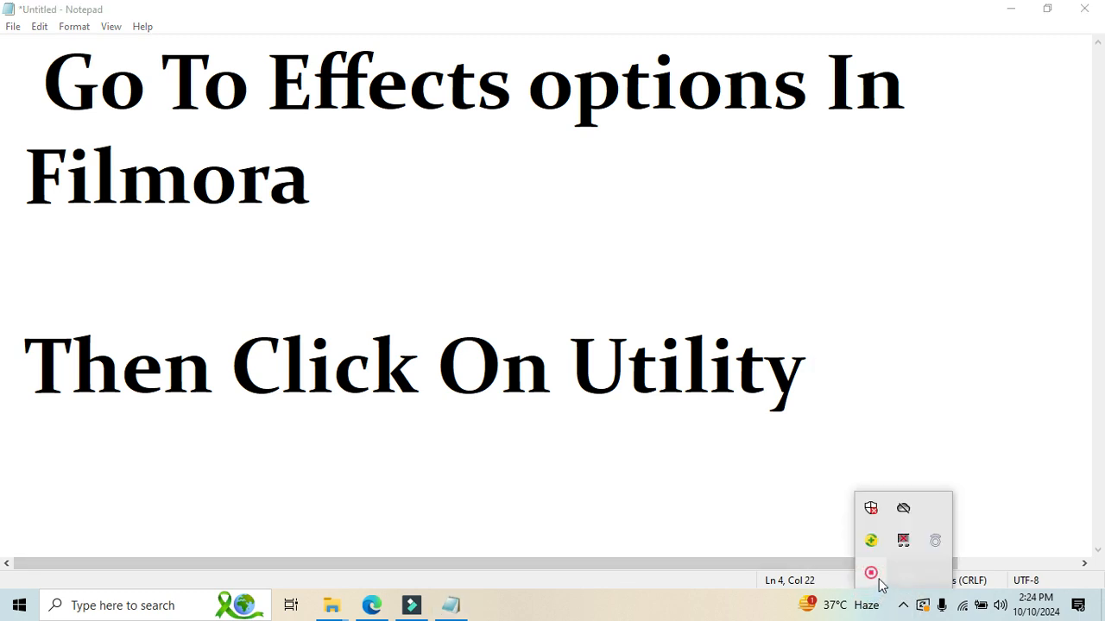
{"action": "right_click", "coordinate": [871, 574]}
{"action": "left_click", "coordinate": [898, 594]}
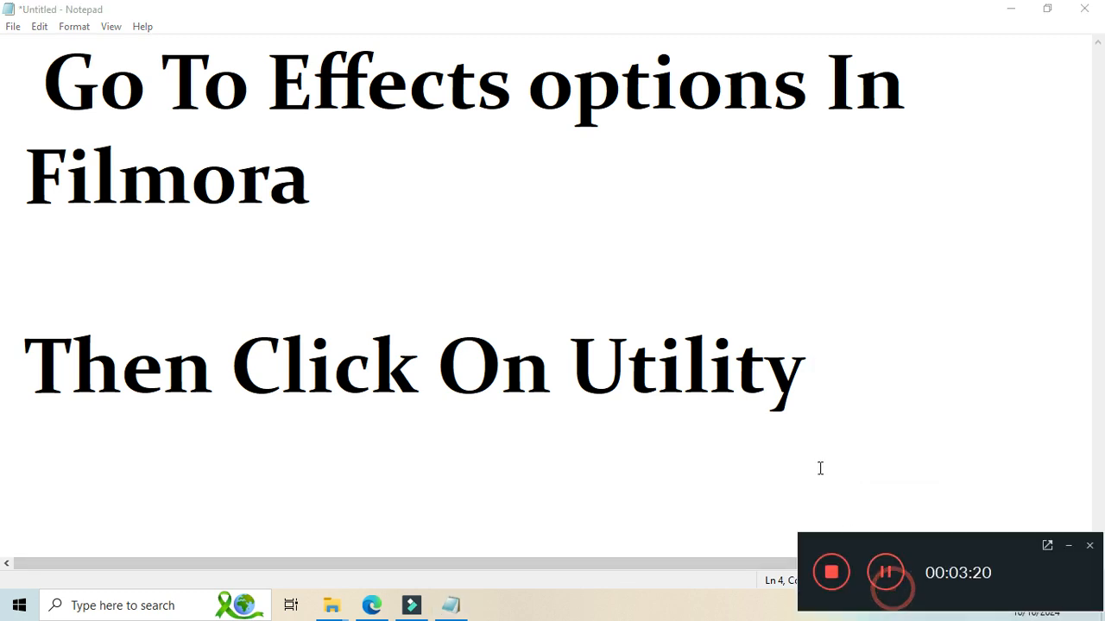
Highlight the written instructions in Notepad, then switch to Filmora and show the Utility category of the effects.
{"action": "left_click_drag", "start_coordinate": [39, 97], "coordinate": [982, 360]}
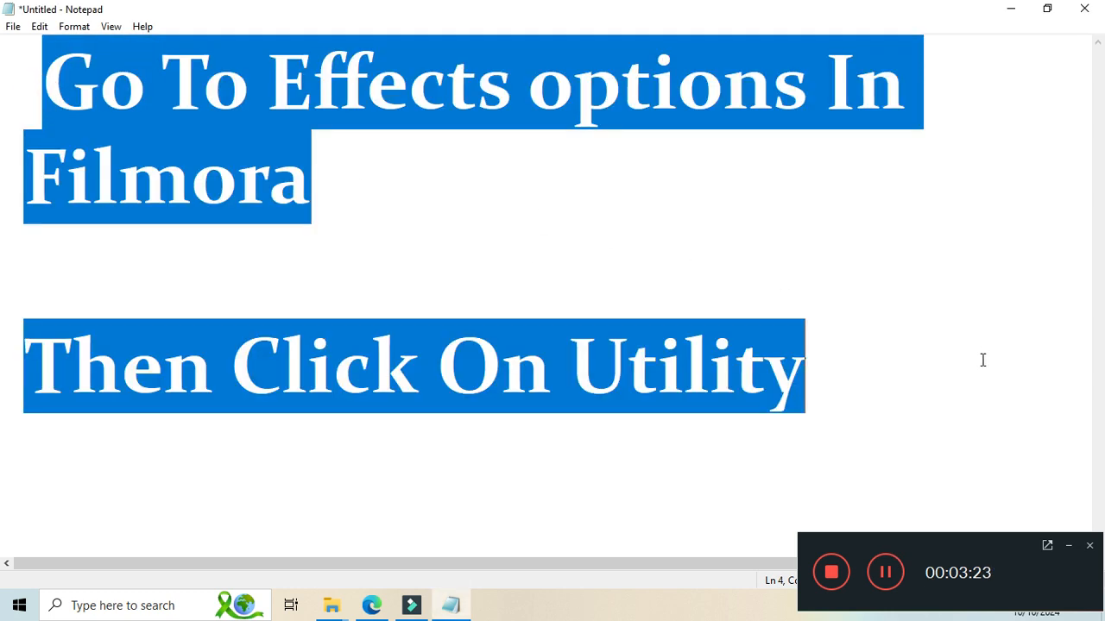
{"action": "left_click", "coordinate": [621, 293]}
{"action": "left_click", "coordinate": [412, 605]}
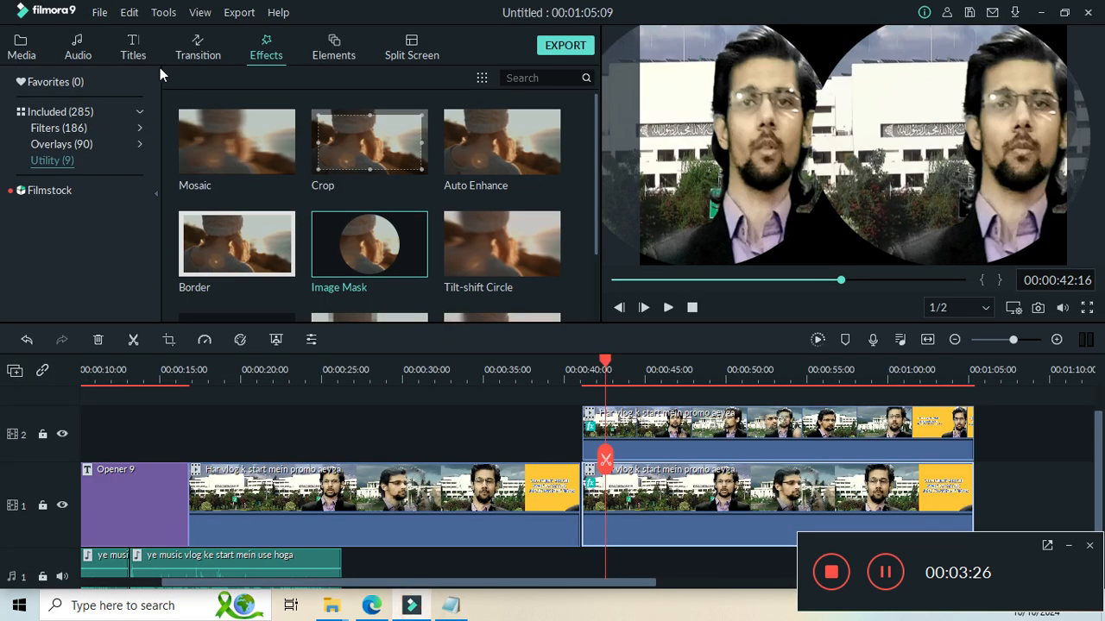
{"action": "left_click", "coordinate": [267, 62]}
{"action": "left_click", "coordinate": [52, 161]}
{"action": "left_click", "coordinate": [885, 574]}
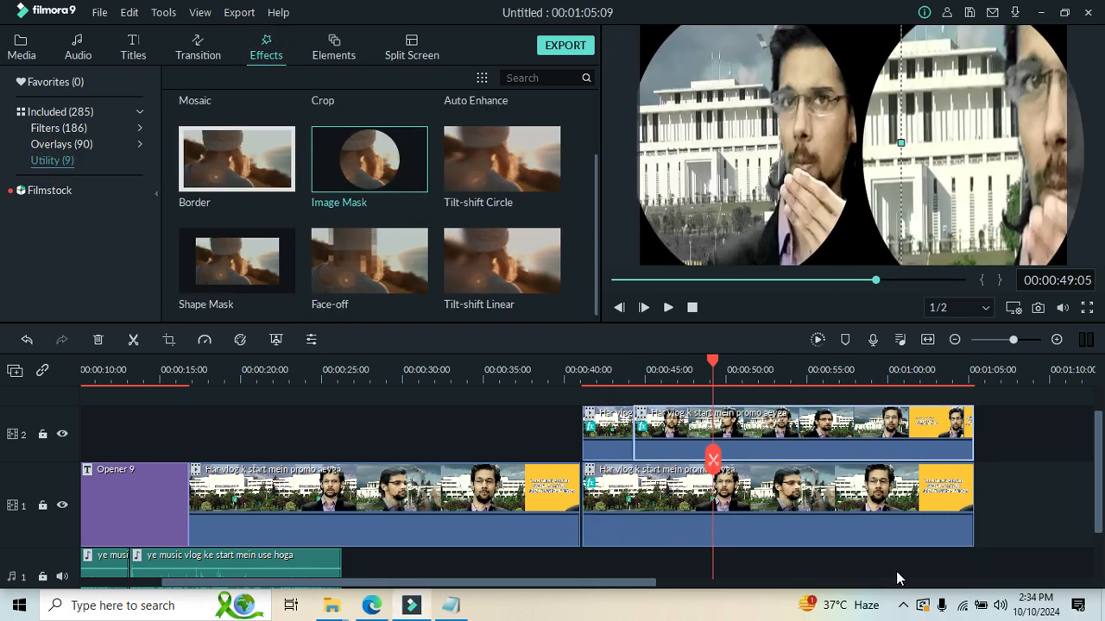
{"action": "left_click", "coordinate": [902, 605]}
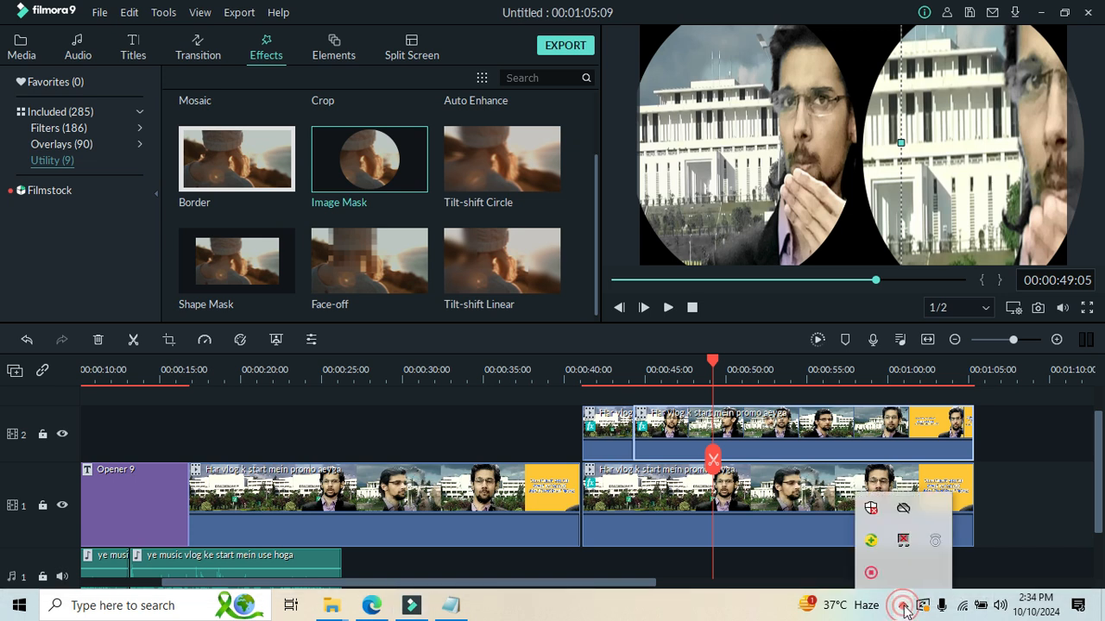
{"action": "right_click", "coordinate": [875, 581]}
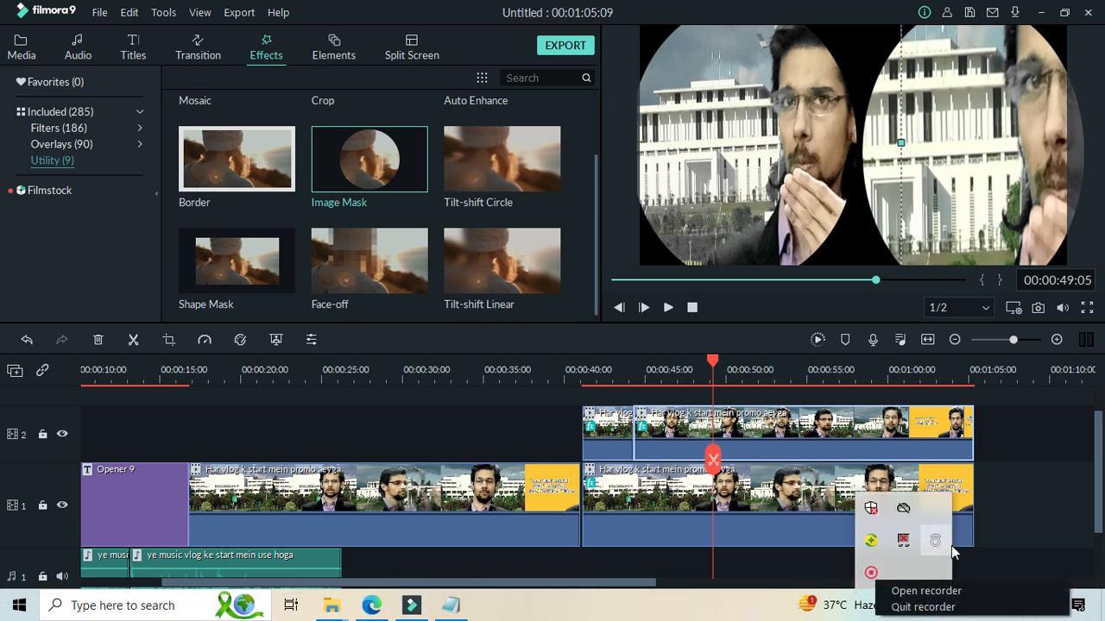
{"action": "left_click", "coordinate": [926, 591]}
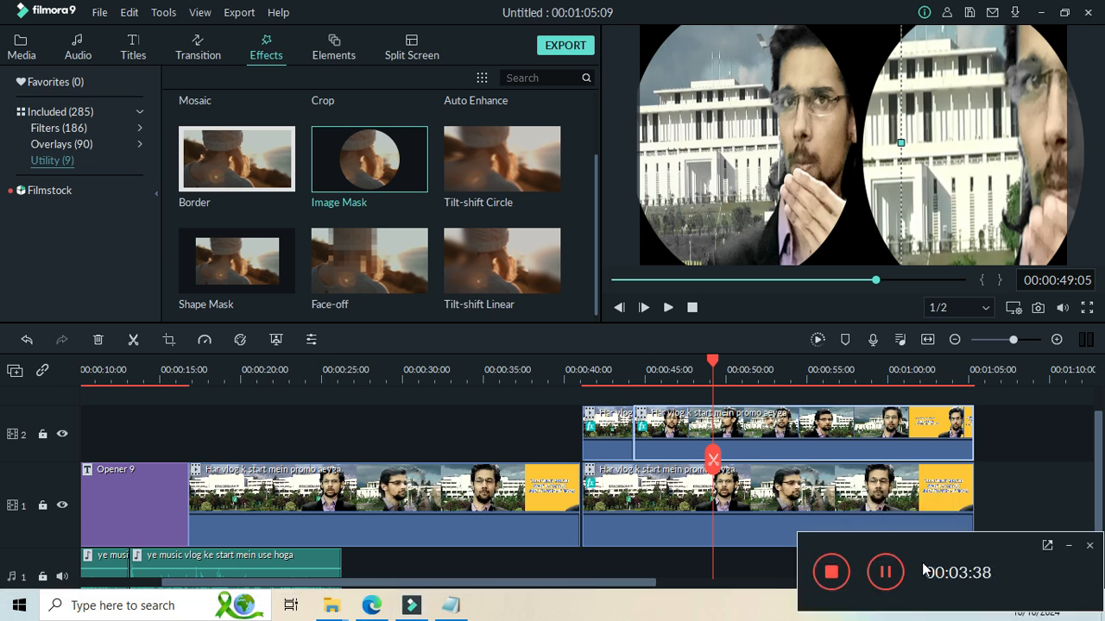
{"action": "mouse_move", "coordinate": [320, 162]}
{"action": "left_click", "coordinate": [370, 160]}
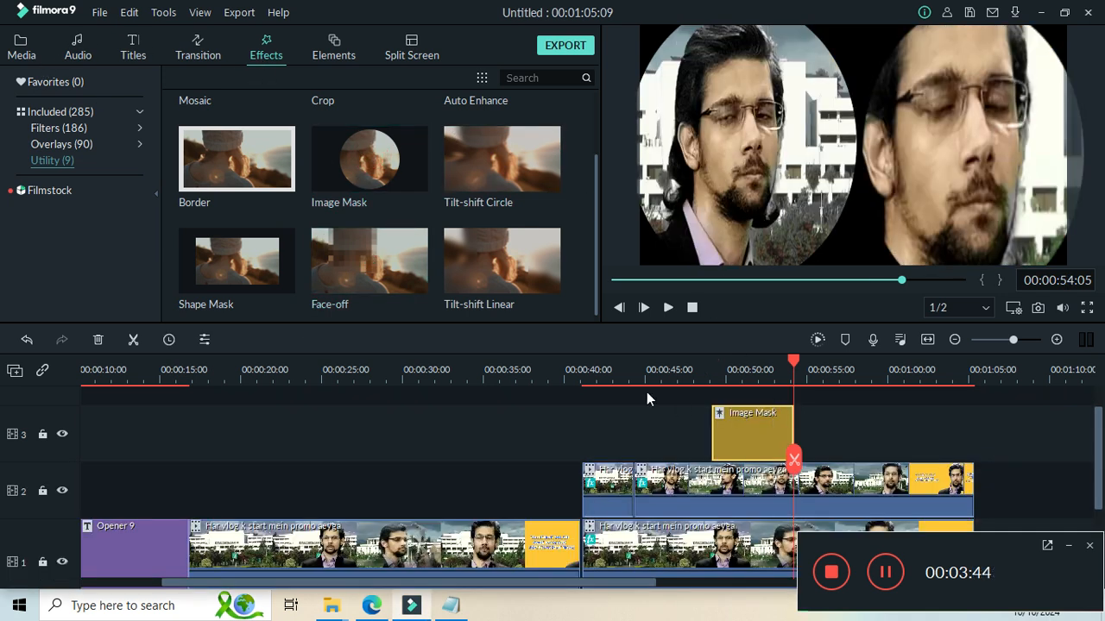
{"action": "key", "text": "ctrl+z"}
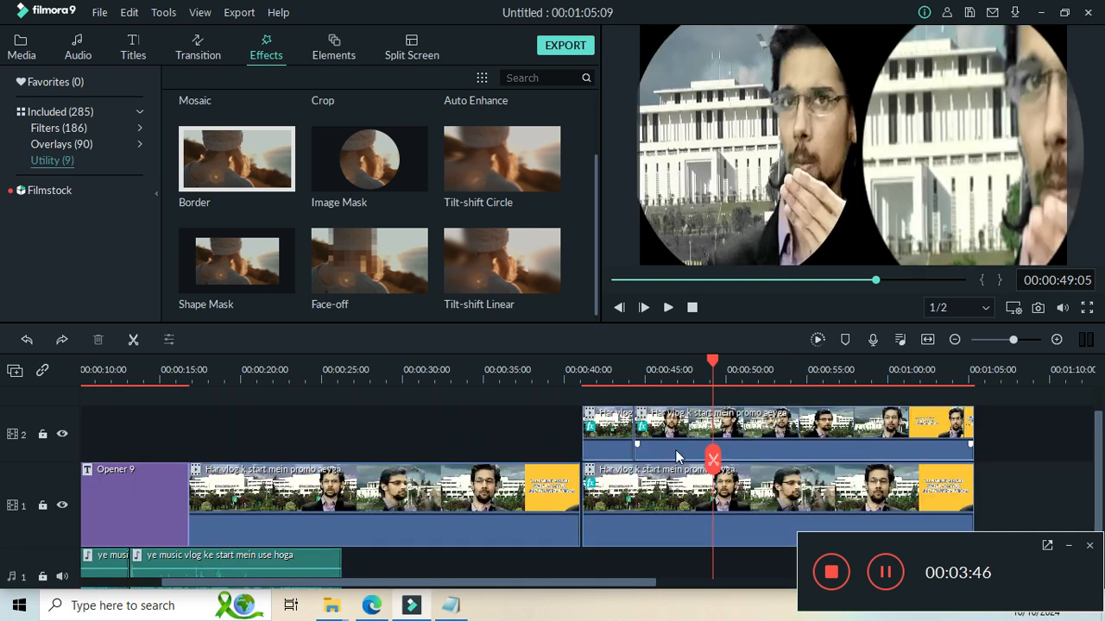
{"action": "mouse_move", "coordinate": [353, 186]}
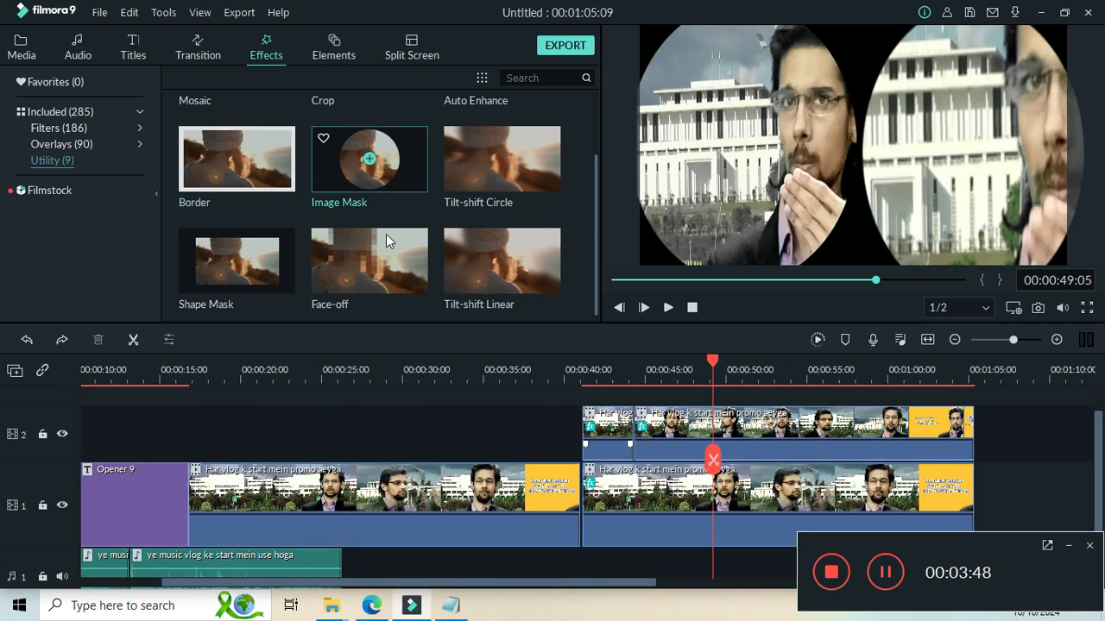
Switch to Notepad and add the line "Go To Effects" with blank space below "Then Click On Utility".
{"action": "left_click", "coordinate": [451, 609]}
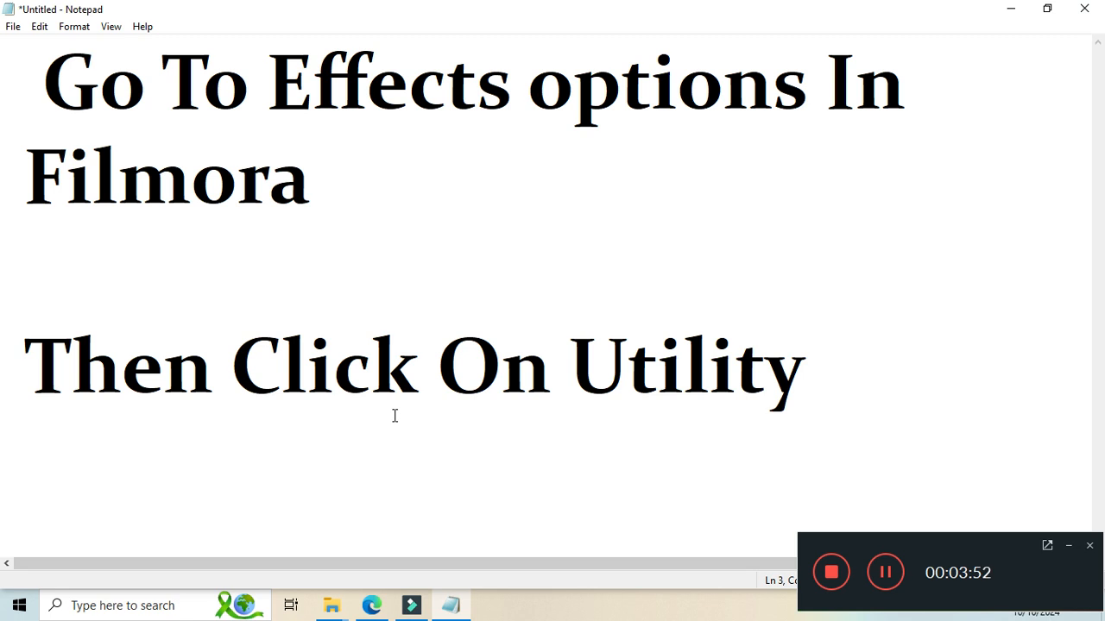
{"action": "key", "text": "Down"}
{"action": "key", "text": "Right"}
{"action": "key", "text": "Right"}
{"action": "key", "text": "Right"}
{"action": "key", "text": "Right"}
{"action": "key", "text": "Right"}
{"action": "key", "text": "Right"}
{"action": "key", "text": "Right"}
{"action": "key", "text": "Right"}
{"action": "key", "text": "Right"}
{"action": "key", "text": "Right"}
{"action": "key", "text": "Right"}
{"action": "key", "text": "Right"}
{"action": "key", "text": "Right"}
{"action": "key", "text": "Right"}
{"action": "key", "text": "Return"}
{"action": "key", "text": "Return"}
{"action": "key", "text": "Return"}
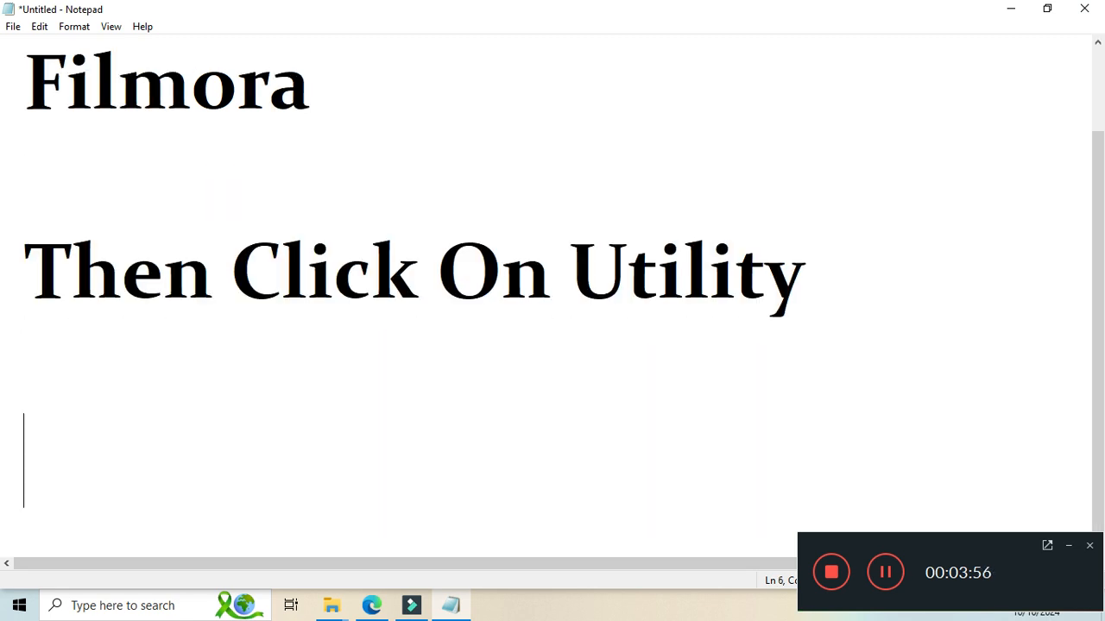
{"action": "key", "text": "Return"}
{"action": "type", "text": "Go"}
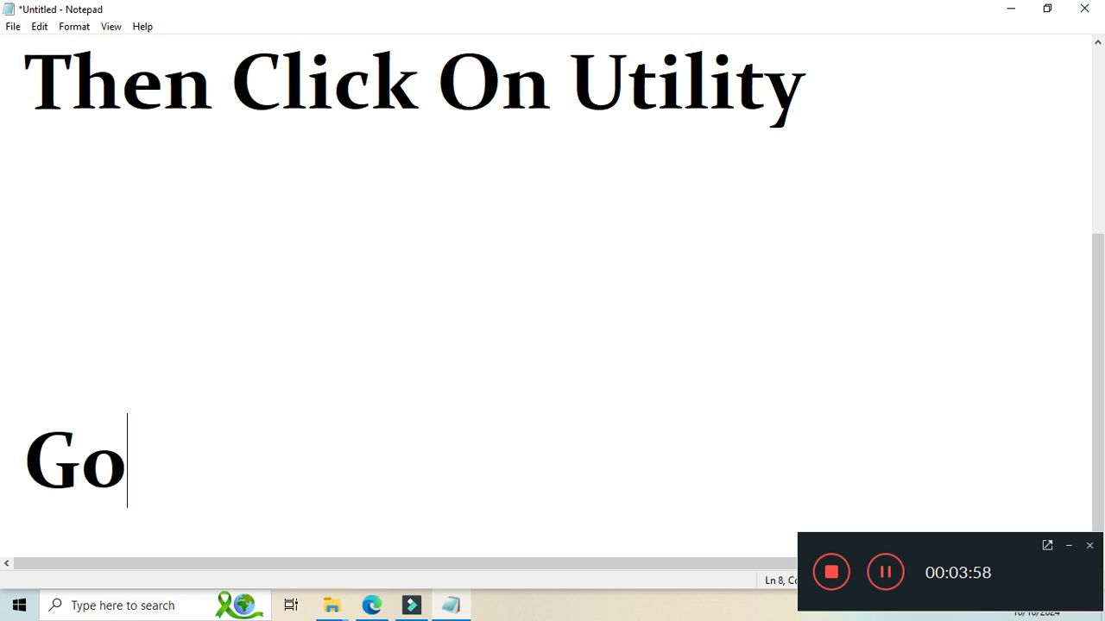
{"action": "type", "text": " To Effects"}
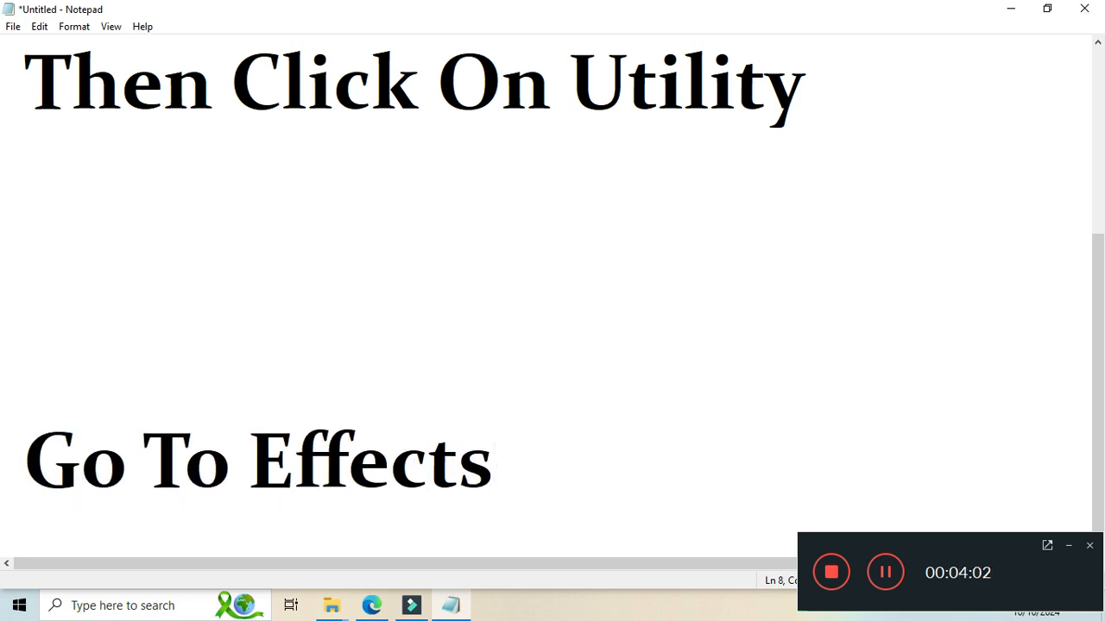
Check the Utility effects in Filmora, return to Notepad and add the line "Go to Image Mask....." followed by blank lines.
{"action": "left_click", "coordinate": [411, 605]}
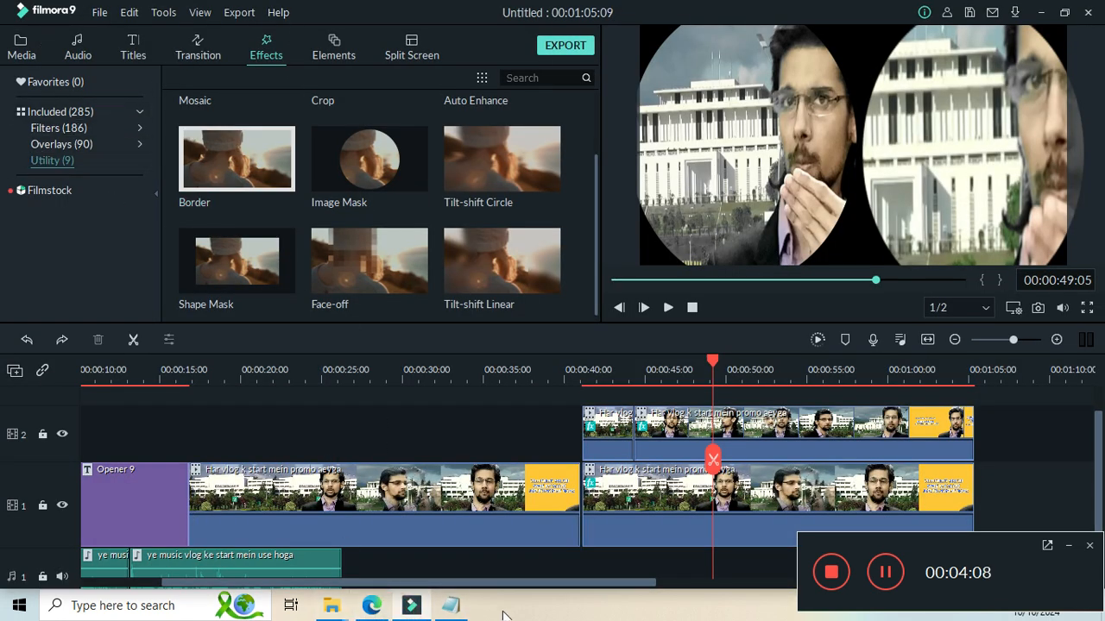
{"action": "left_click", "coordinate": [444, 612]}
{"action": "key", "text": "Return"}
{"action": "key", "text": "Return"}
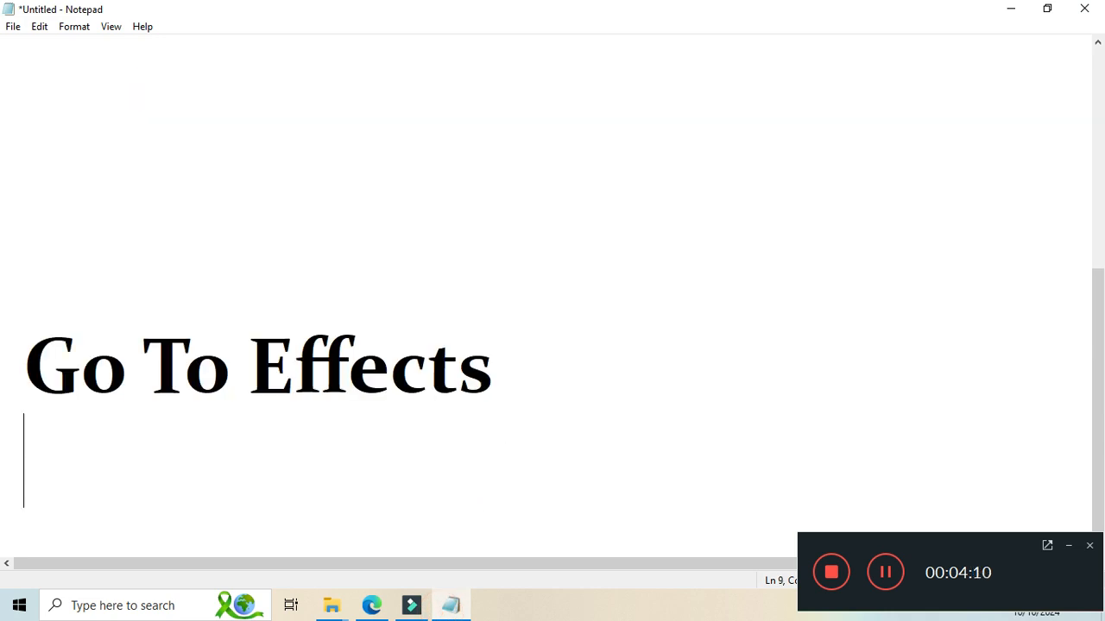
{"action": "type", "text": "Go t"}
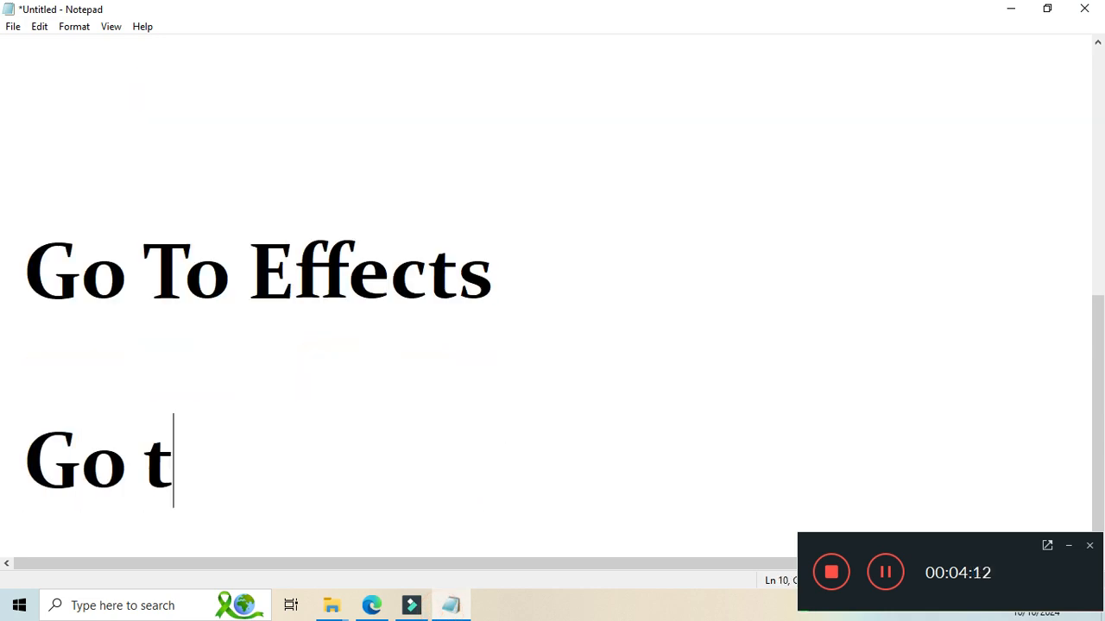
{"action": "type", "text": "o Imag"}
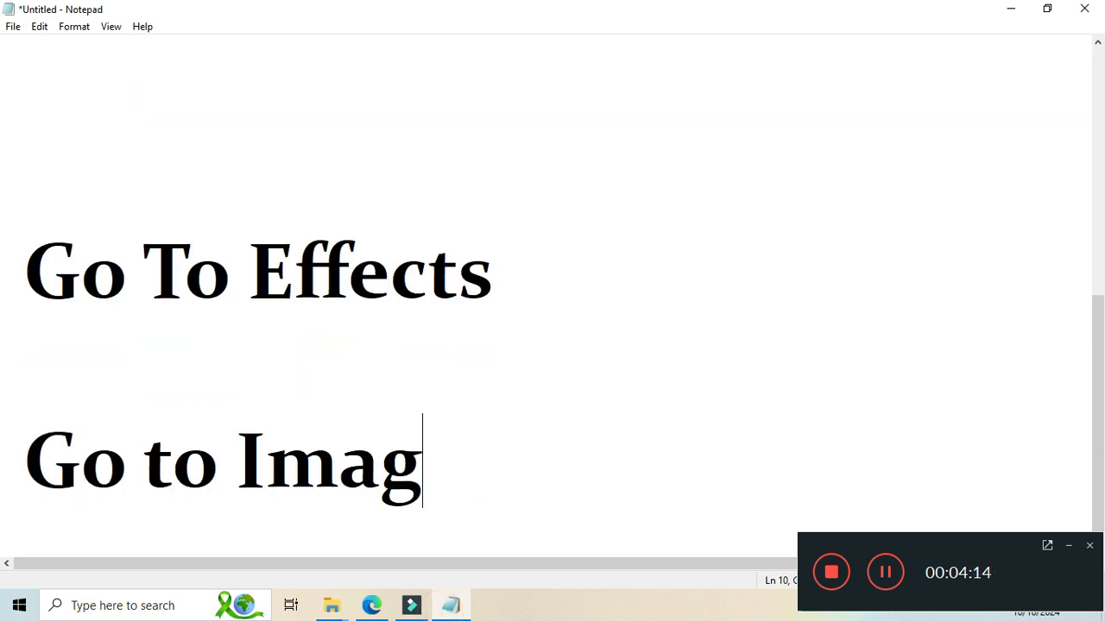
{"action": "type", "text": "e Mask....."}
{"action": "key", "text": "Return"}
{"action": "key", "text": "Return"}
{"action": "key", "text": "Return"}
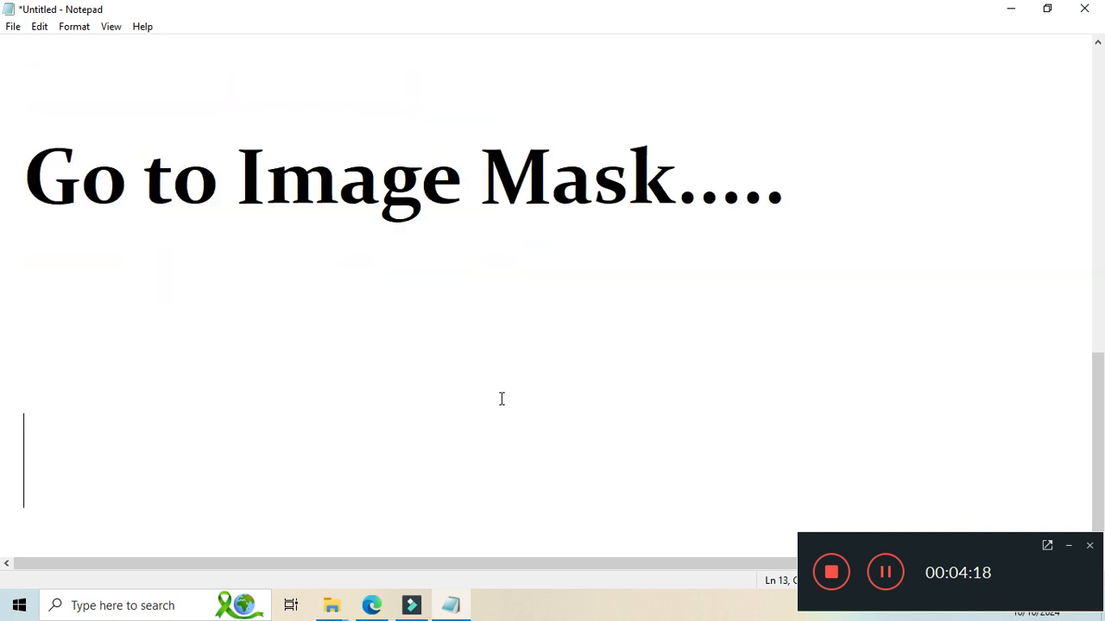
{"action": "key", "text": "Return"}
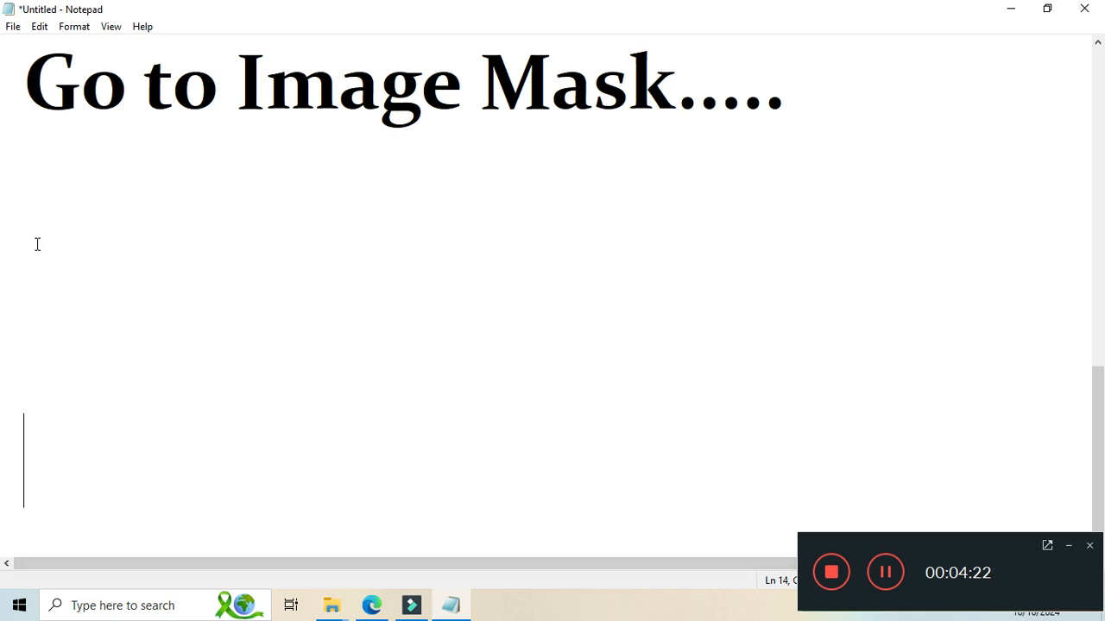
Switch to Filmora, apply the Image Mask effect to the longer promo clip on track 2 and open the clip's video settings.
{"action": "left_click", "coordinate": [412, 605]}
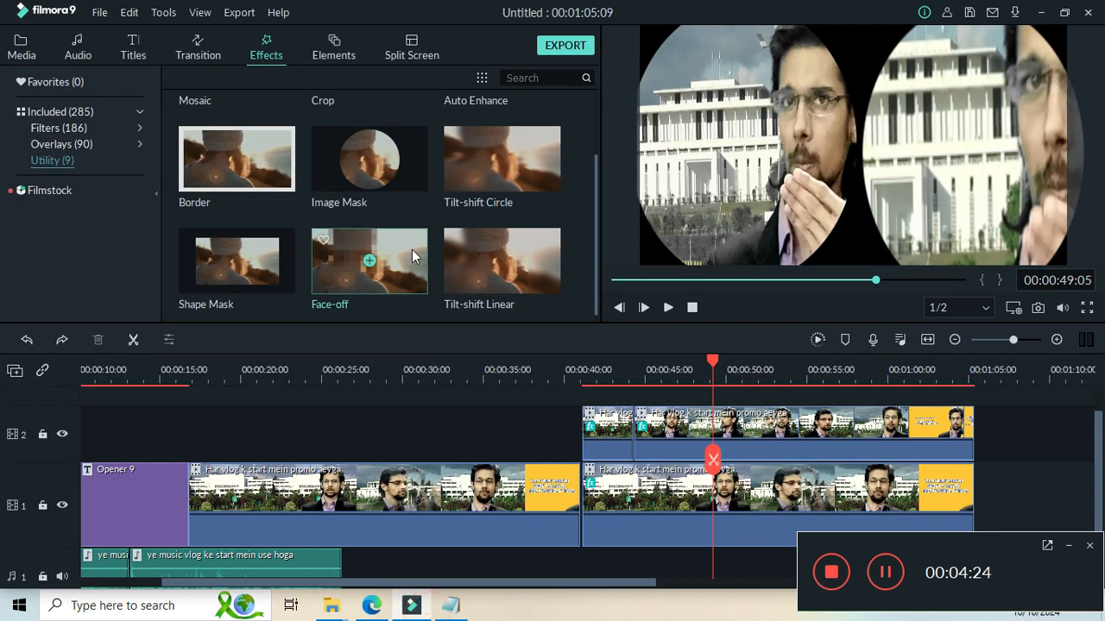
{"action": "left_click", "coordinate": [750, 148]}
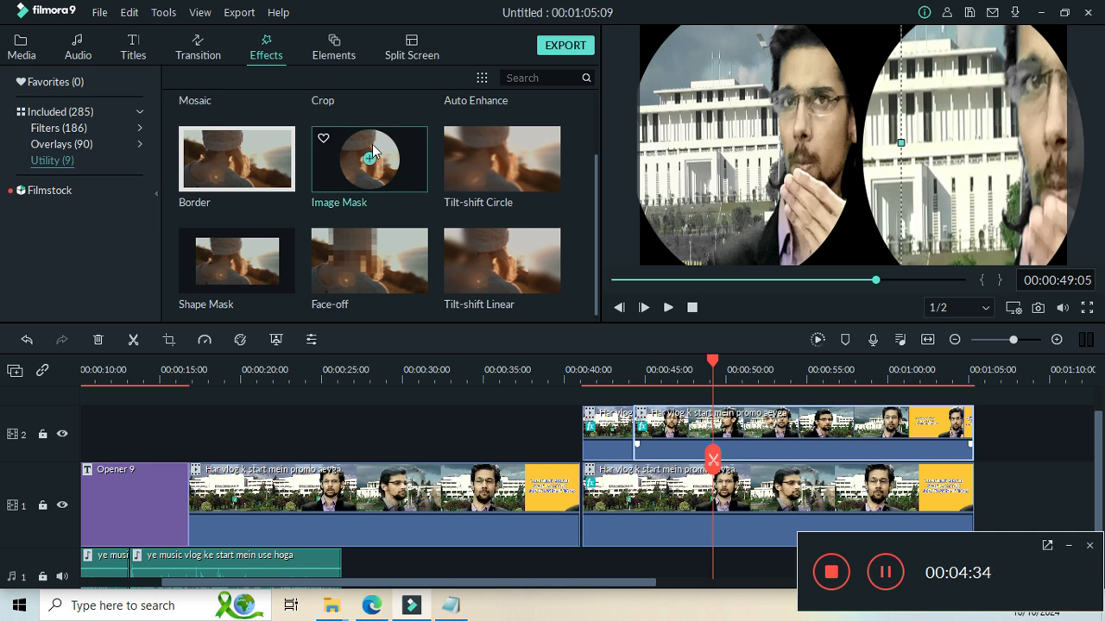
{"action": "left_click_drag", "start_coordinate": [385, 160], "coordinate": [711, 450]}
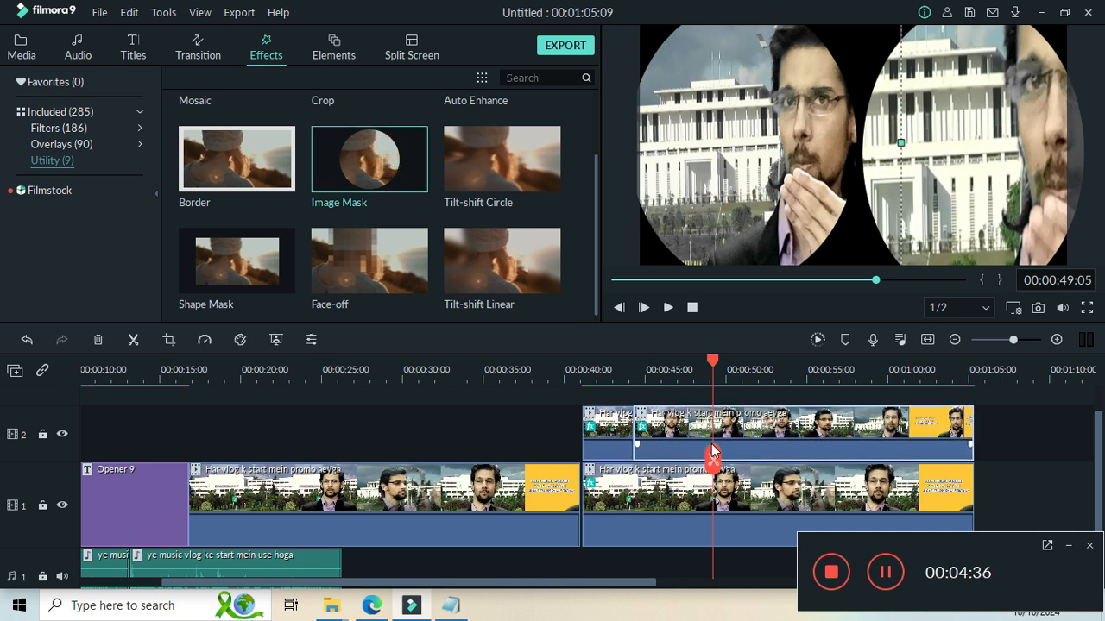
{"action": "double_click", "coordinate": [758, 418]}
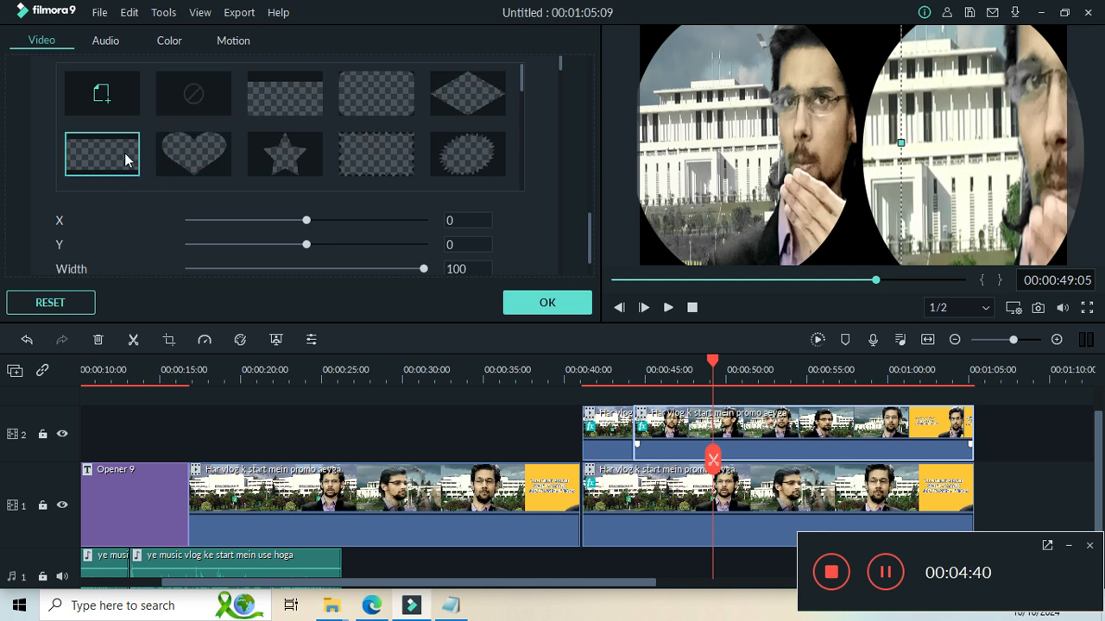
Choose the last mask shape, a rectangle with its left side cut off, for the track 2 clip and set Y to -41.
{"action": "left_click", "coordinate": [520, 103]}
{"action": "left_click_drag", "start_coordinate": [521, 103], "coordinate": [521, 175]}
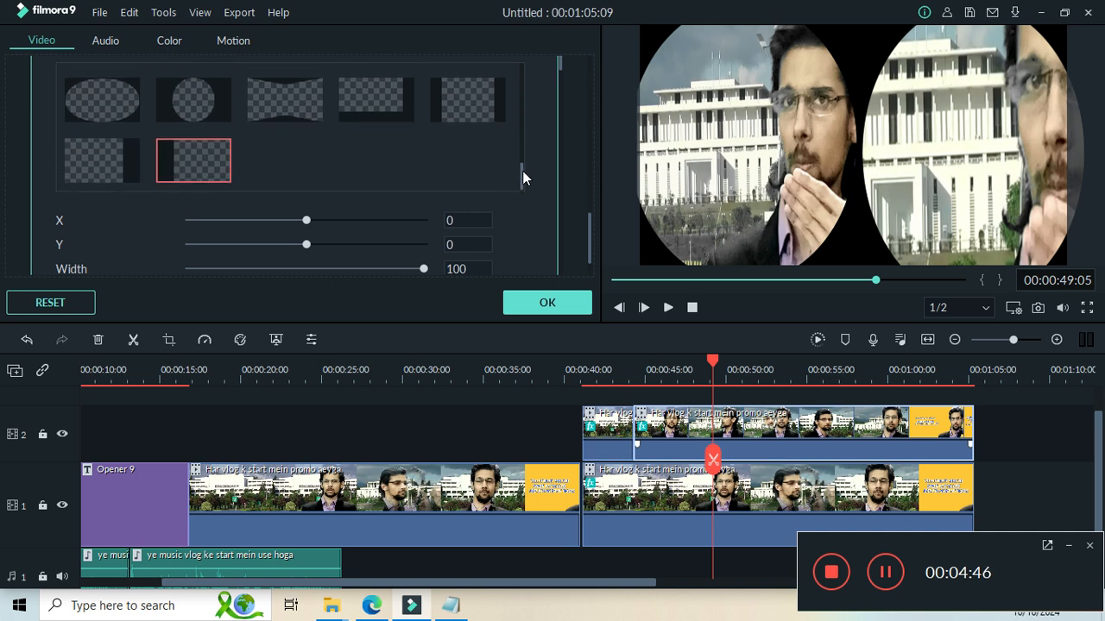
{"action": "left_click", "coordinate": [165, 157]}
{"action": "left_click_drag", "start_coordinate": [315, 221], "coordinate": [302, 260]}
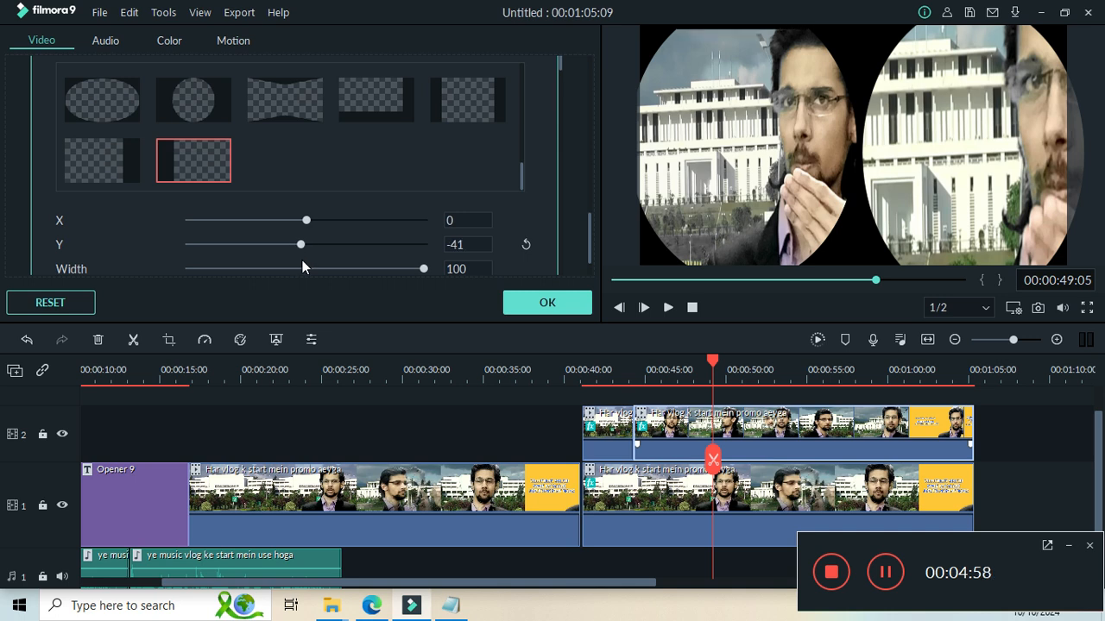
Shift the track 2 clip in the preview and stretch its right edge outward to widen the circle.
{"action": "left_click", "coordinate": [784, 156]}
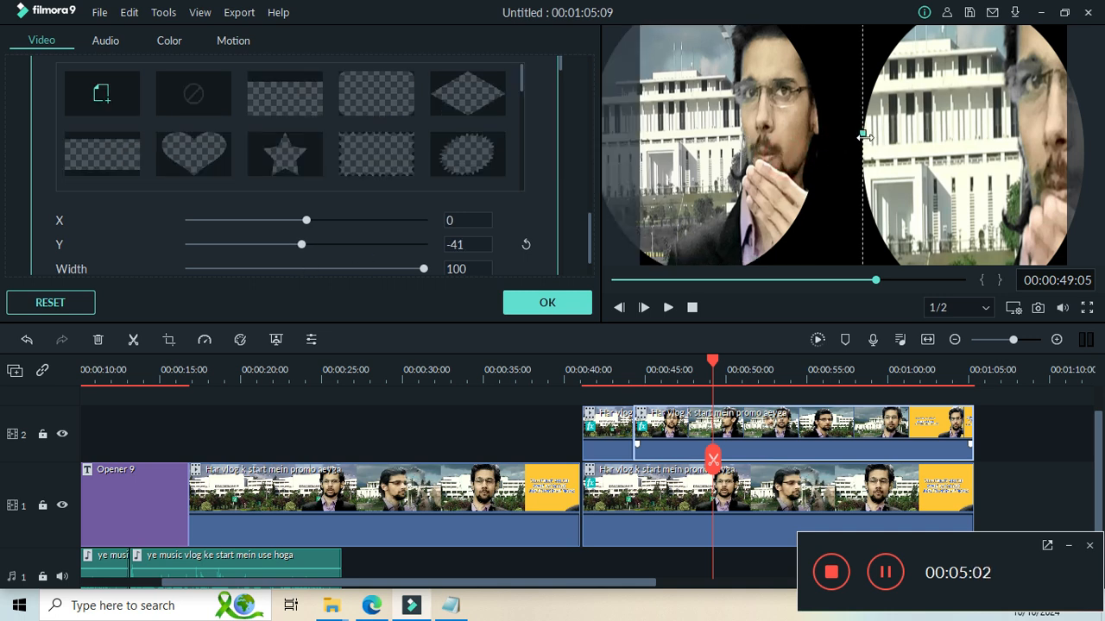
{"action": "left_click_drag", "start_coordinate": [864, 137], "coordinate": [918, 135]}
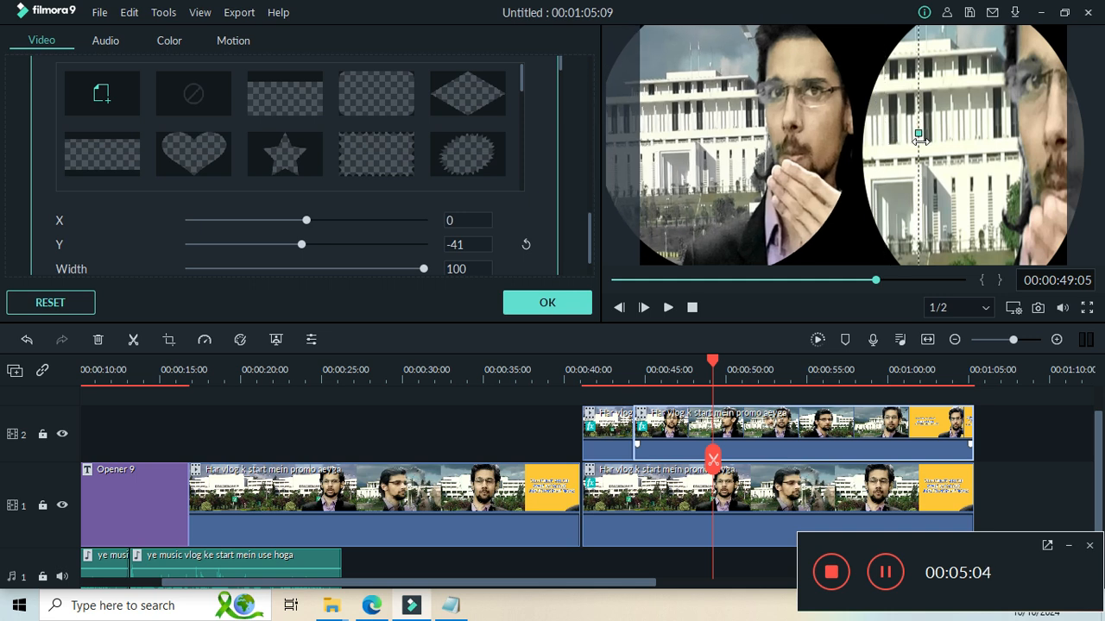
Resize and reposition the track 1 clip in the preview so its circle sits beside the track 2 circle with a small gap.
{"action": "left_click", "coordinate": [1028, 141]}
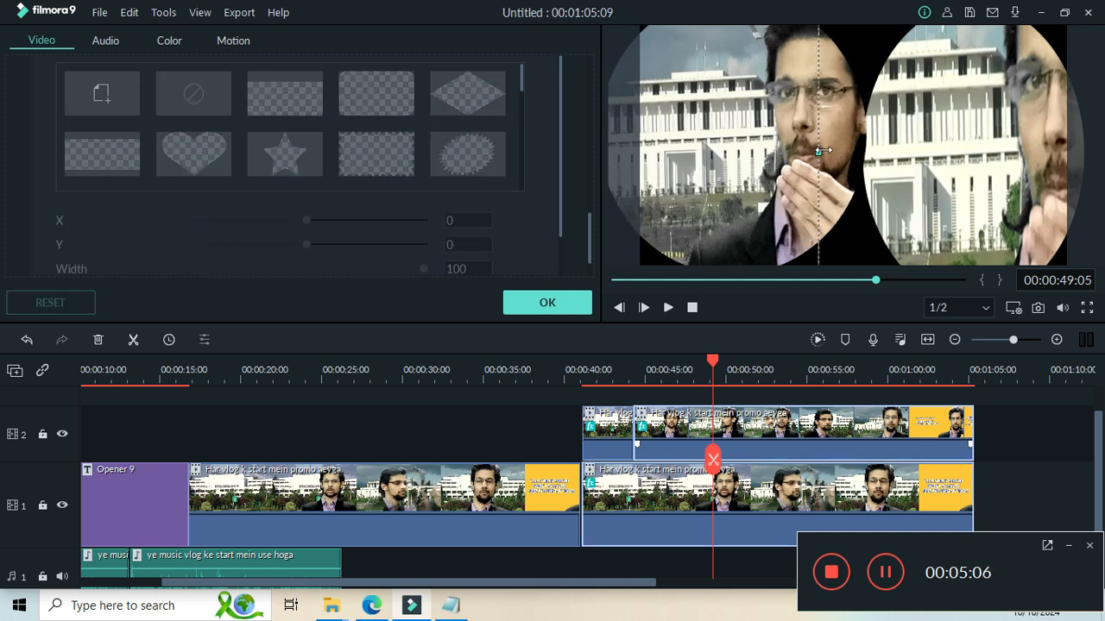
{"action": "left_click_drag", "start_coordinate": [819, 153], "coordinate": [889, 153]}
{"action": "left_click_drag", "start_coordinate": [965, 151], "coordinate": [941, 147]}
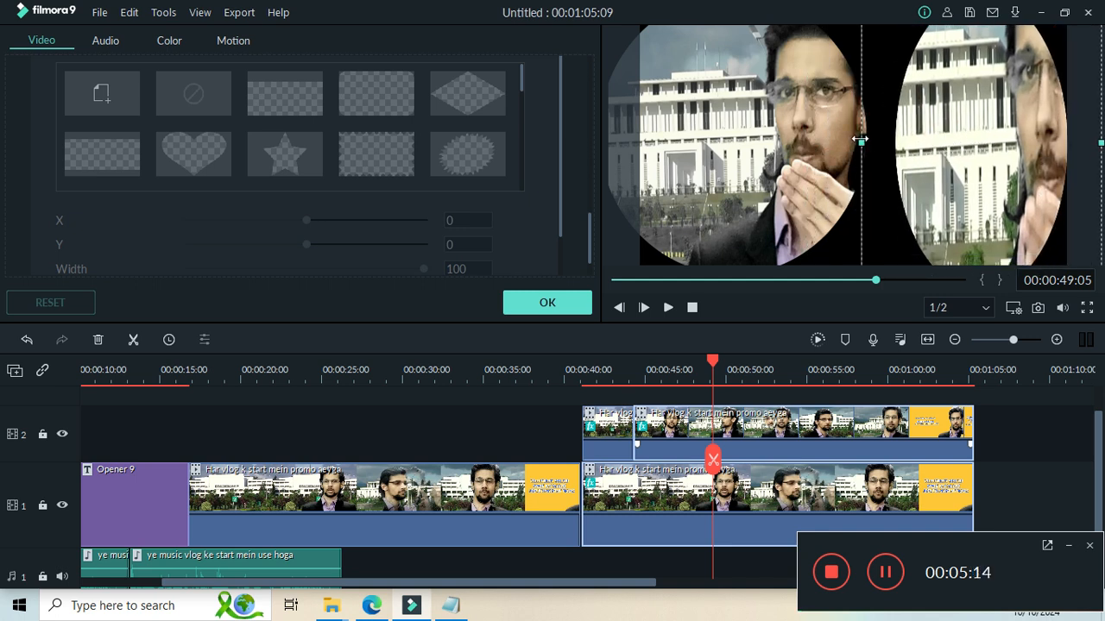
{"action": "left_click_drag", "start_coordinate": [861, 141], "coordinate": [821, 143]}
{"action": "left_click_drag", "start_coordinate": [905, 147], "coordinate": [905, 121]}
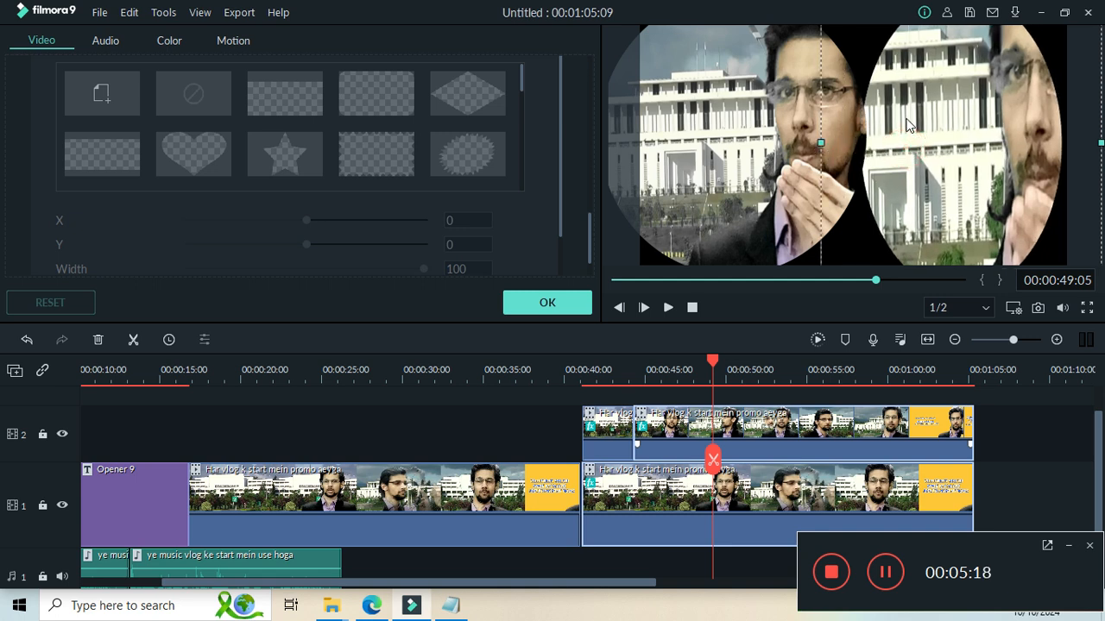
{"action": "left_click_drag", "start_coordinate": [1002, 237], "coordinate": [1005, 200]}
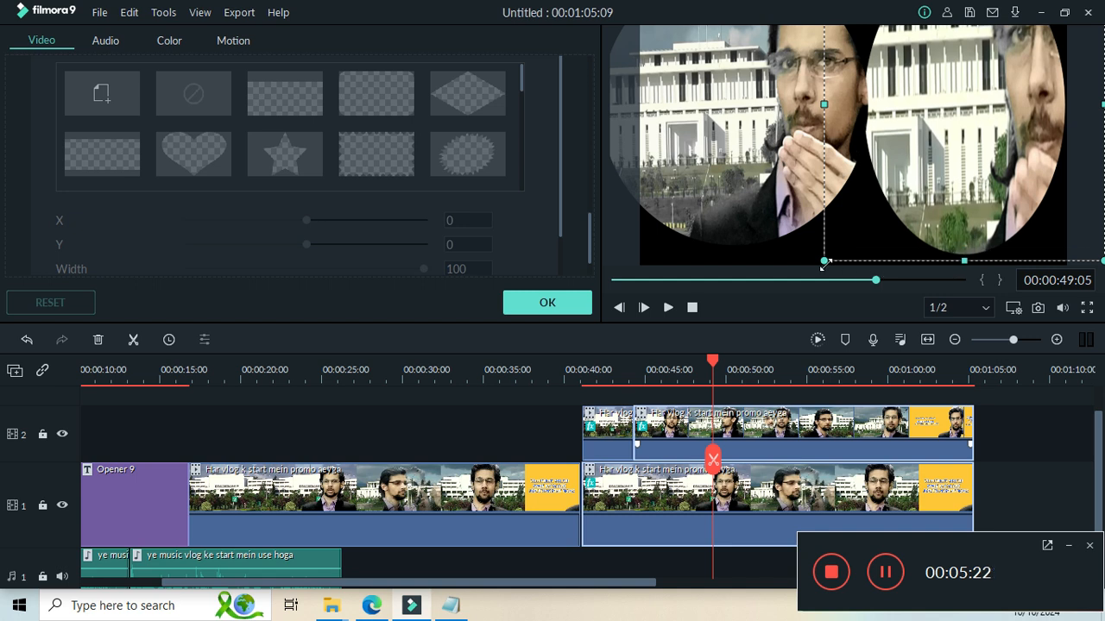
{"action": "left_click_drag", "start_coordinate": [833, 263], "coordinate": [872, 220]}
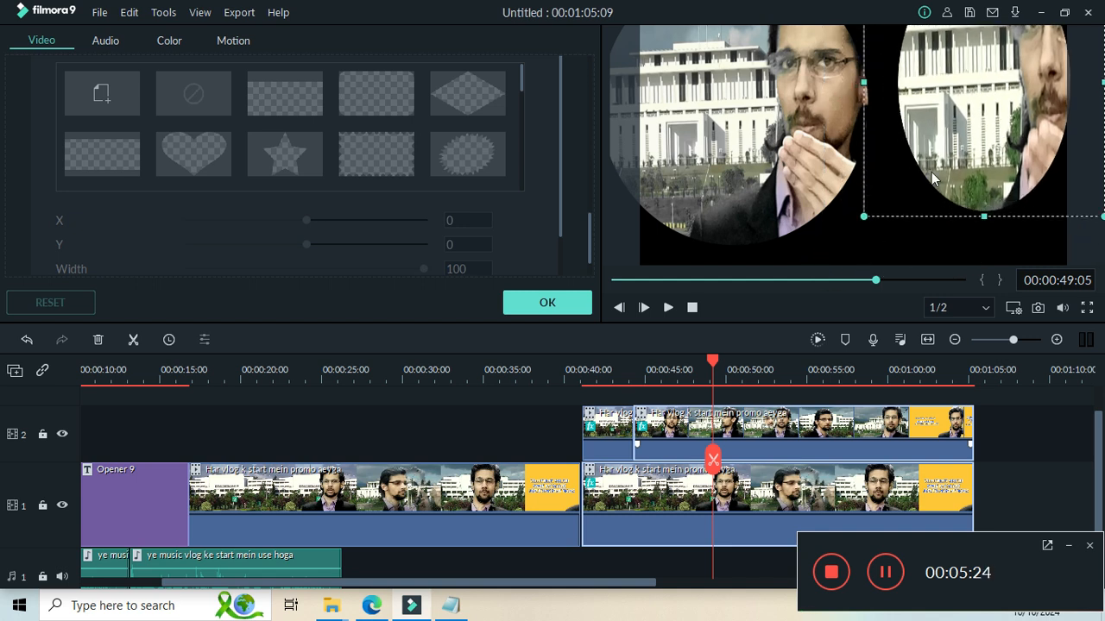
{"action": "left_click_drag", "start_coordinate": [985, 83], "coordinate": [1017, 125]}
{"action": "left_click_drag", "start_coordinate": [876, 143], "coordinate": [843, 142]}
Change the track 2 clip's mask to the rectangle with its right side cut off.
{"action": "left_click", "coordinate": [762, 189]}
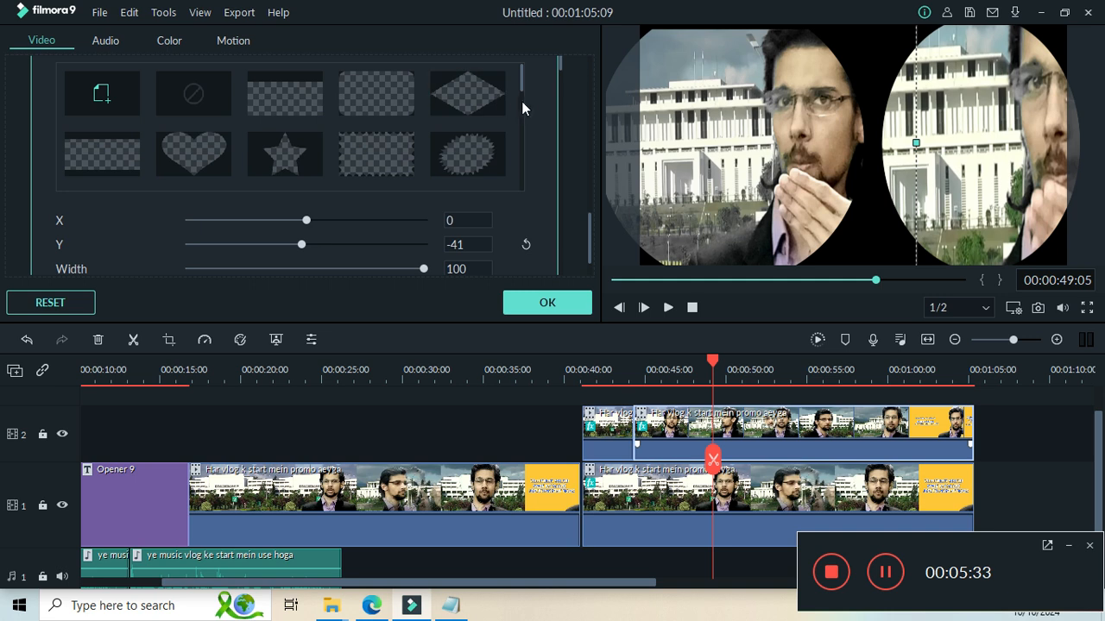
{"action": "scroll", "coordinate": [521, 108], "scroll_direction": "down", "scroll_amount": 3}
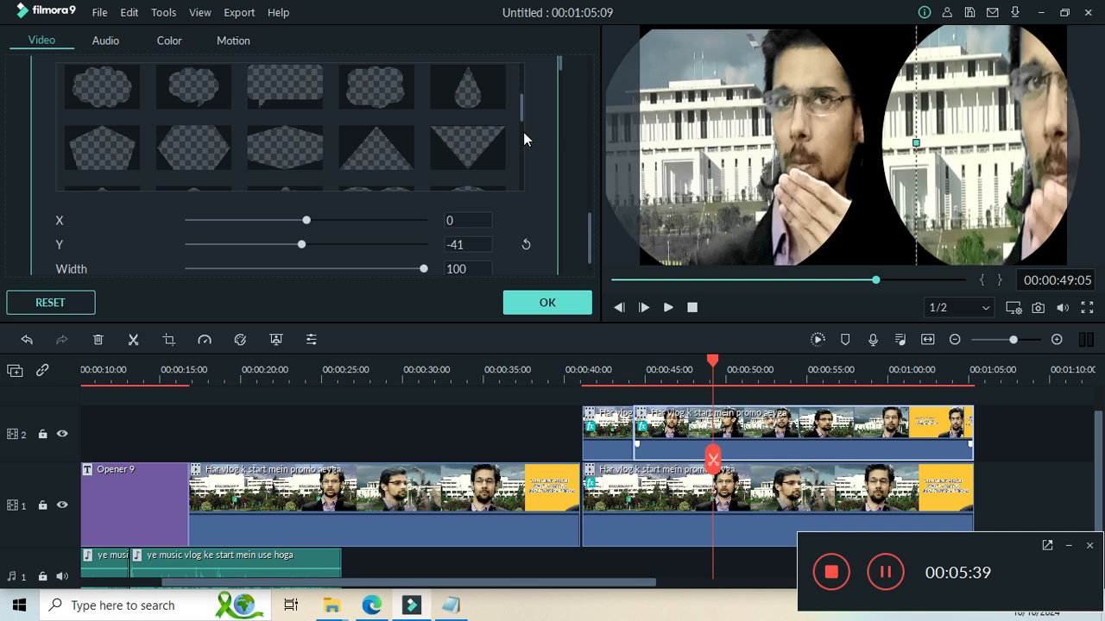
{"action": "left_click_drag", "start_coordinate": [523, 132], "coordinate": [526, 175]}
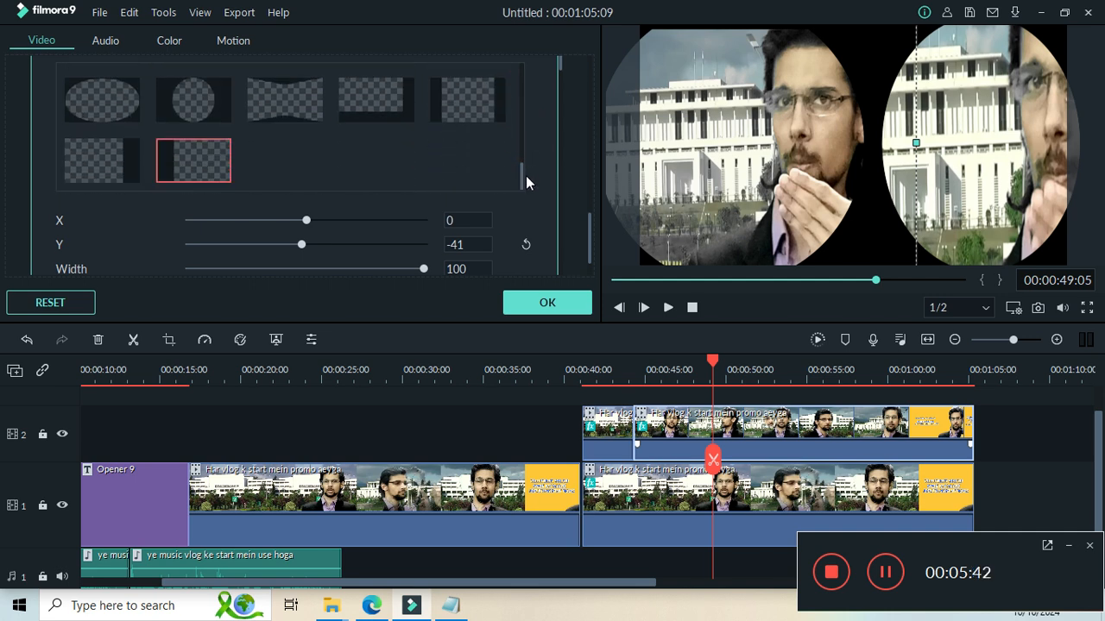
{"action": "left_click", "coordinate": [104, 174]}
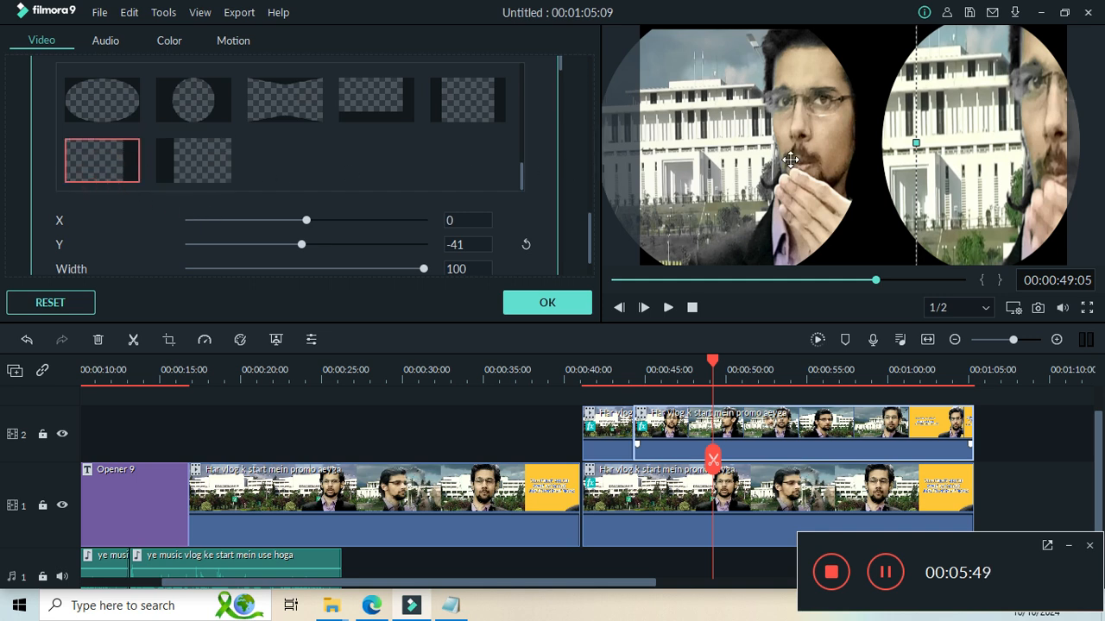
{"action": "left_click", "coordinate": [850, 175]}
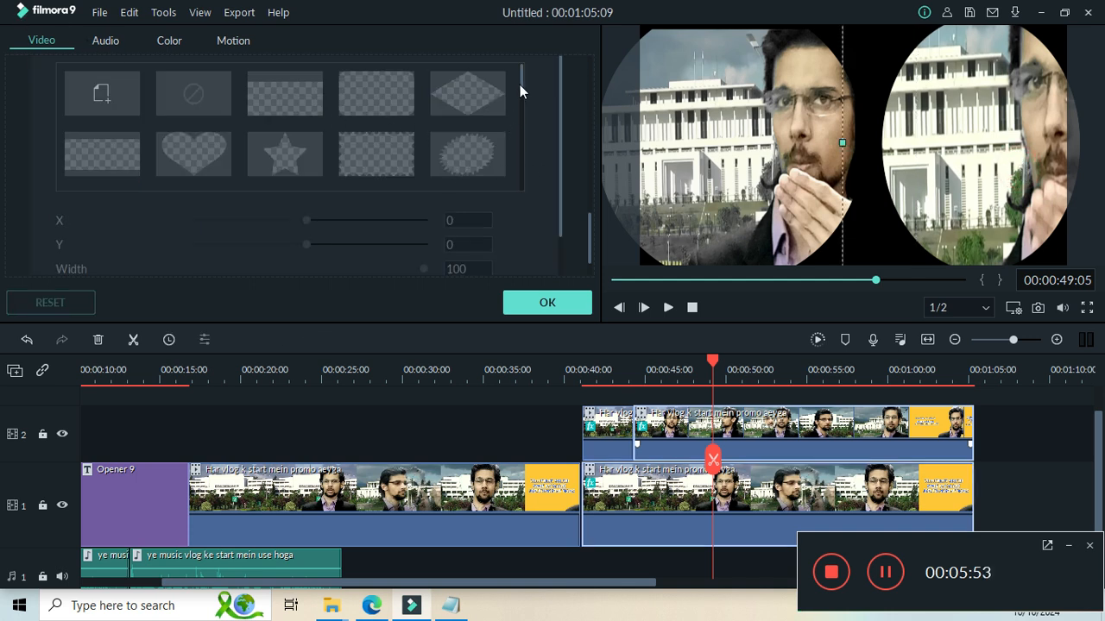
{"action": "left_click_drag", "start_coordinate": [521, 82], "coordinate": [562, 274]}
{"action": "left_click", "coordinate": [588, 238]}
Give the track 2 clip the wide rectangle mask, move it up and right in the preview, and set Y to -44.
{"action": "left_click", "coordinate": [763, 147]}
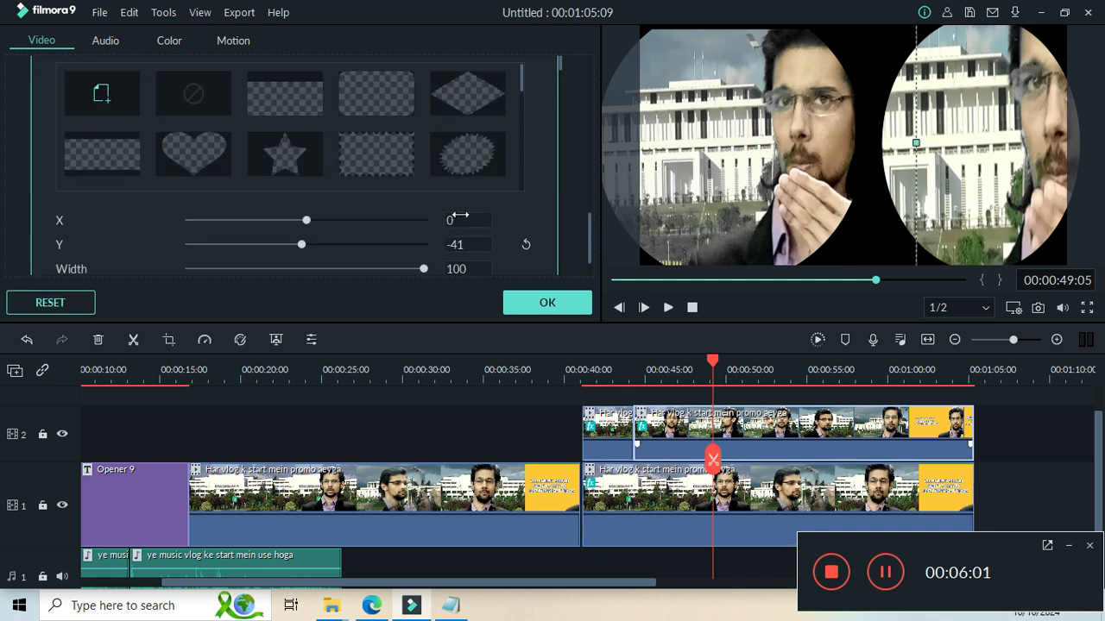
{"action": "left_click", "coordinate": [100, 154]}
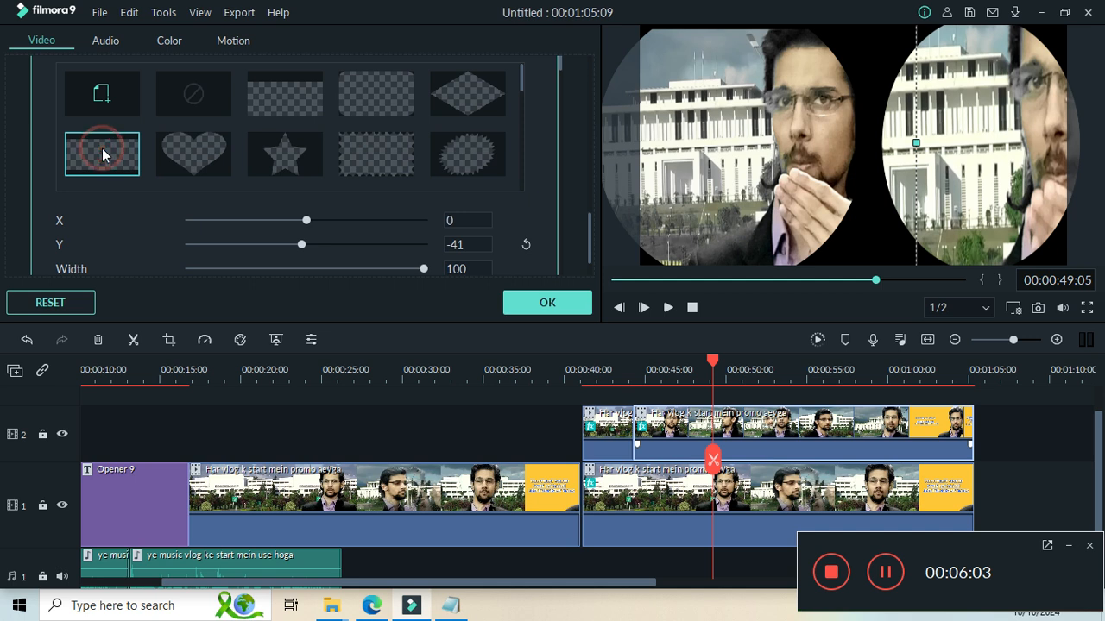
{"action": "left_click", "coordinate": [102, 154]}
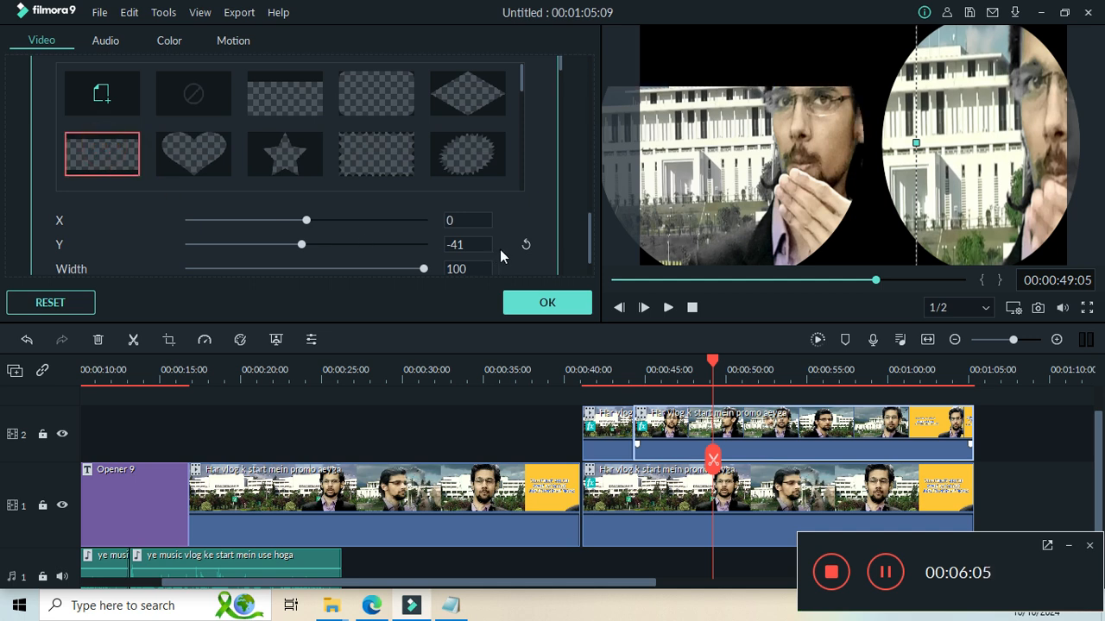
{"action": "left_click_drag", "start_coordinate": [753, 155], "coordinate": [768, 120]}
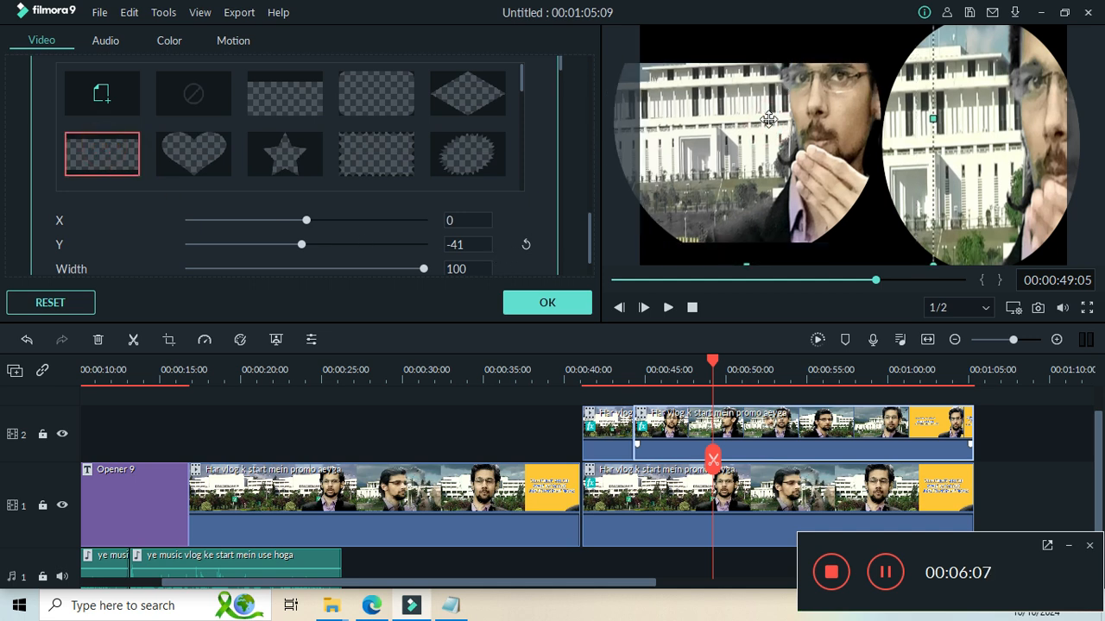
{"action": "left_click_drag", "start_coordinate": [745, 262], "coordinate": [751, 284]}
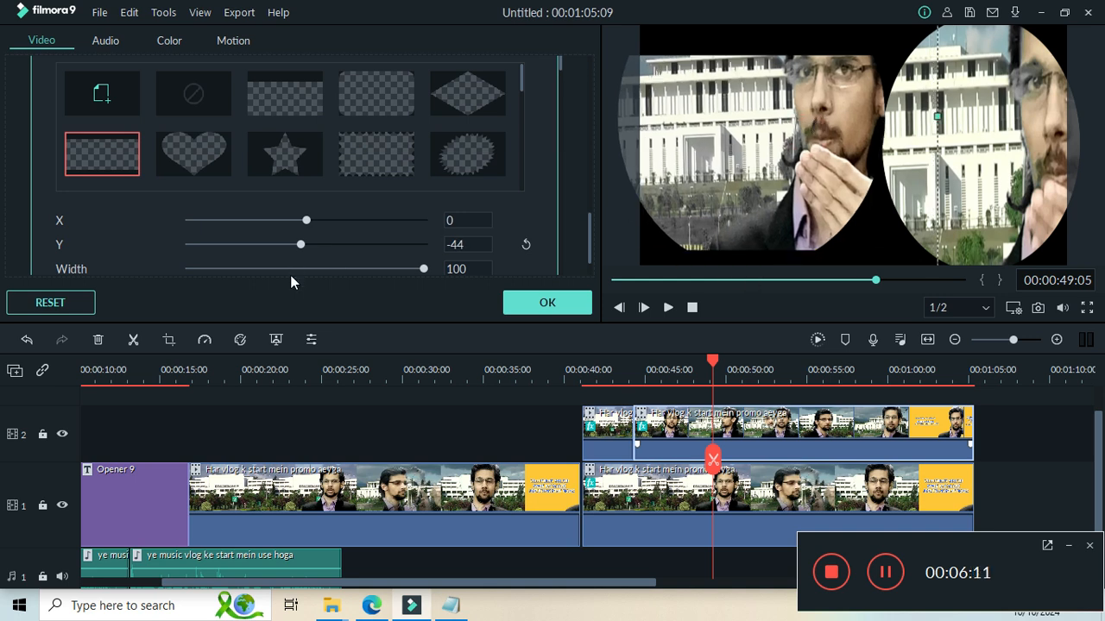
Set the track 2 clip's mask back to the rectangle with its right side cut off and select the track 1 clip.
{"action": "left_click", "coordinate": [522, 153]}
{"action": "left_click", "coordinate": [522, 153]}
{"action": "left_click", "coordinate": [522, 153]}
{"action": "left_click_drag", "start_coordinate": [522, 163], "coordinate": [523, 195]}
{"action": "left_click", "coordinate": [93, 154]}
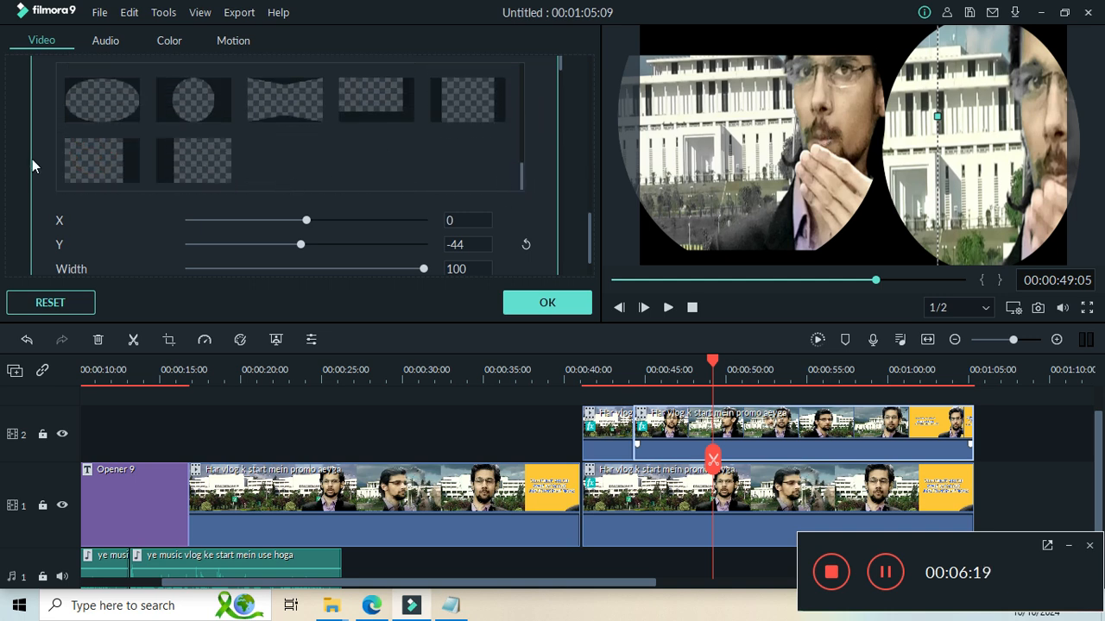
{"action": "left_click", "coordinate": [84, 156]}
{"action": "left_click", "coordinate": [1015, 188]}
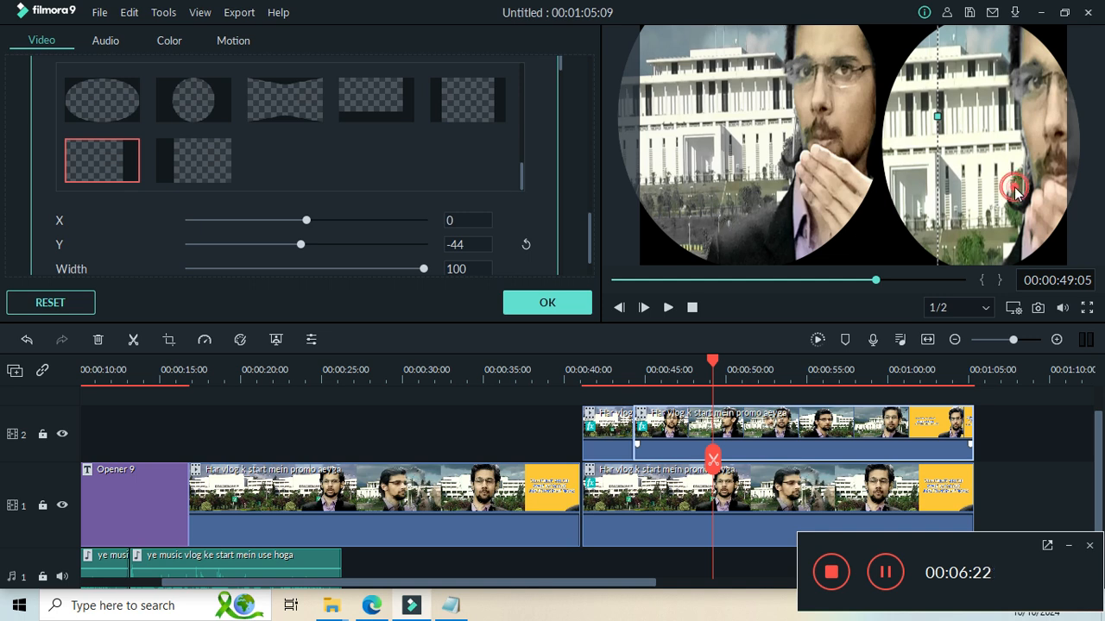
{"action": "left_click", "coordinate": [519, 122]}
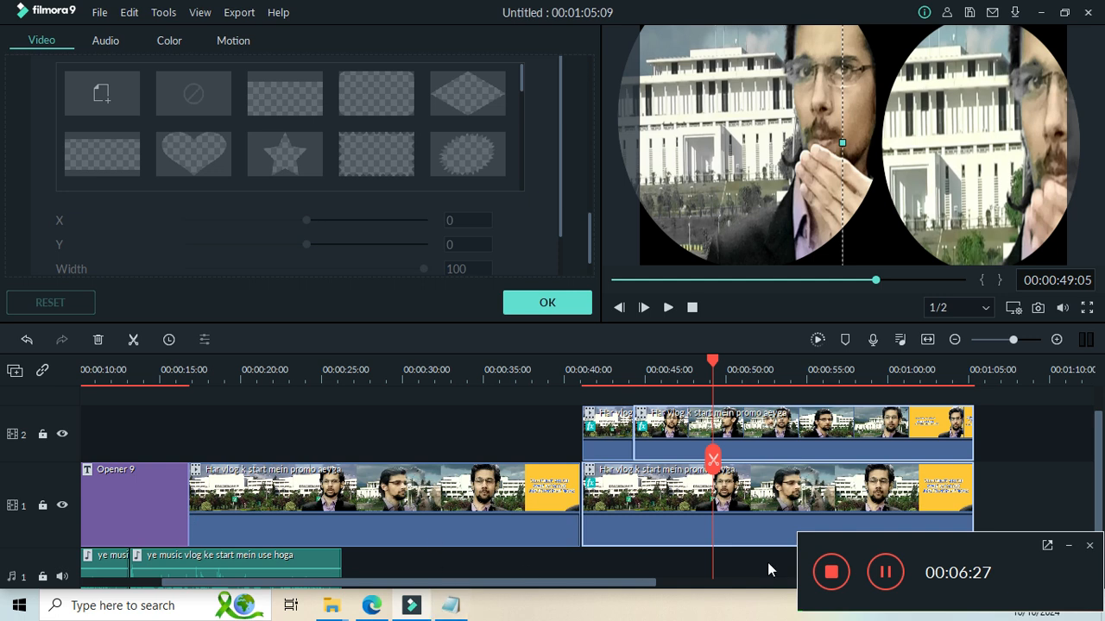
{"action": "left_click", "coordinate": [886, 572]}
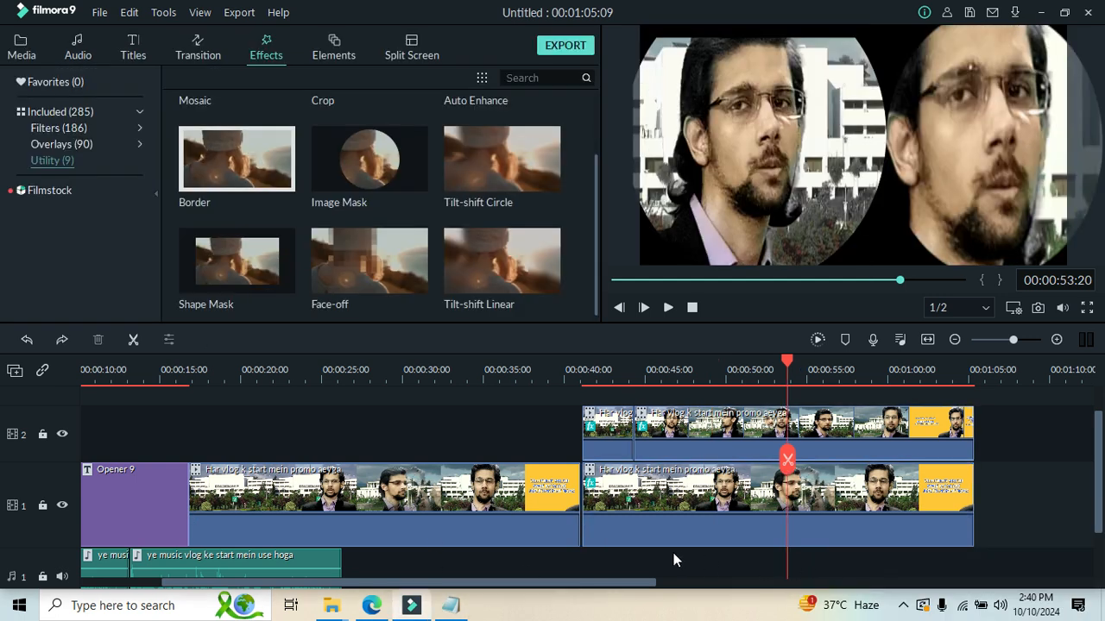
Switch to Notepad and write "Then Adjust Setting Of your" below the Image Mask line, followed by a blank line.
{"action": "left_click", "coordinate": [459, 610]}
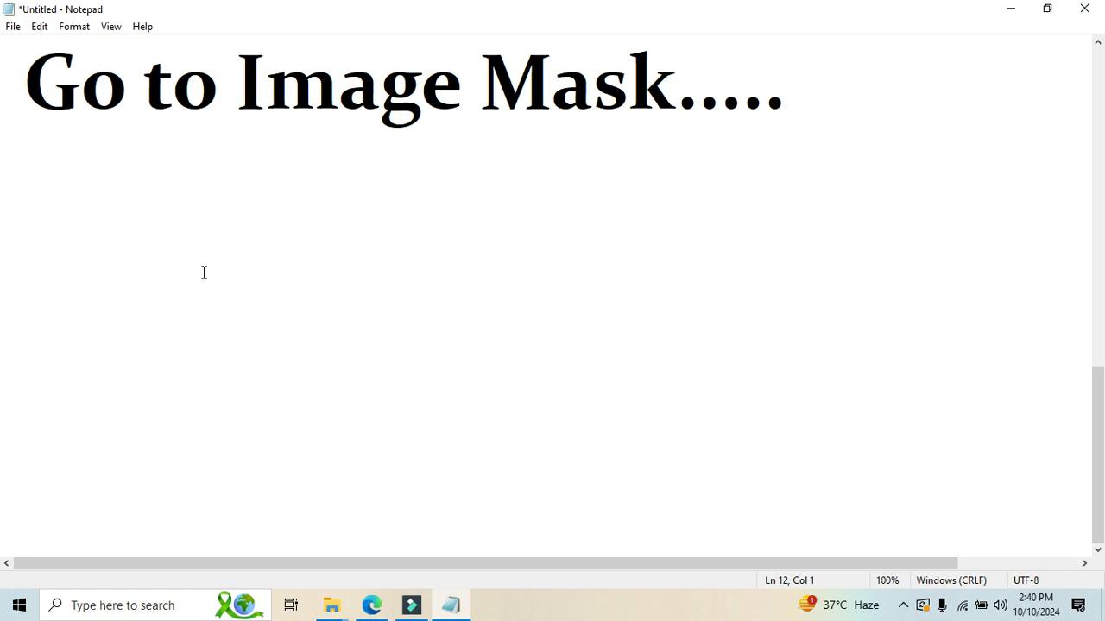
{"action": "type", "text": "Then Ad"}
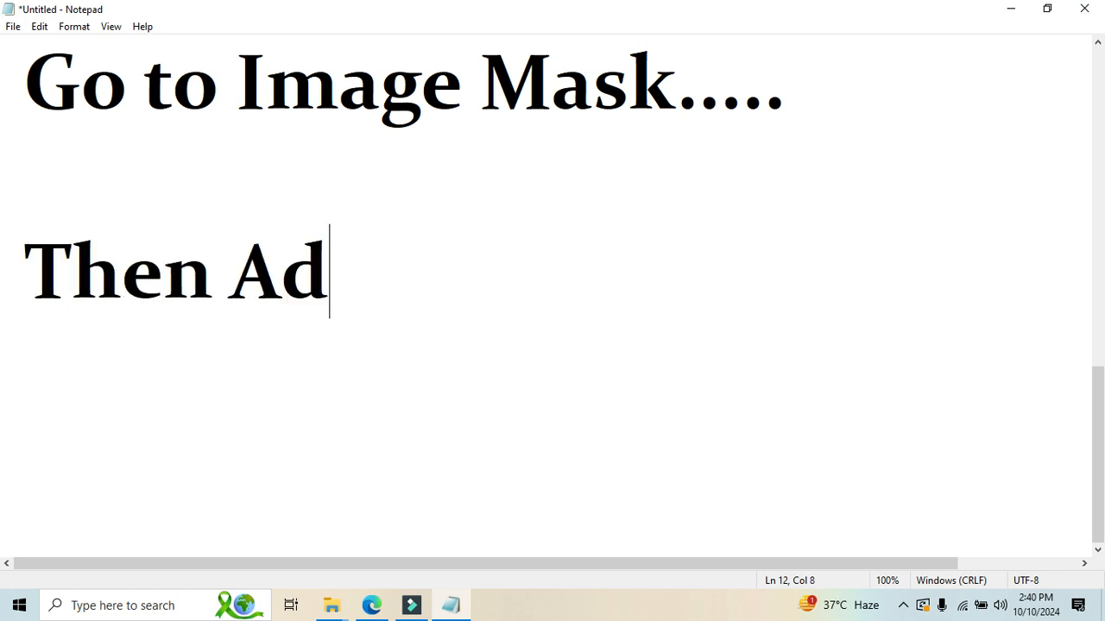
{"action": "type", "text": "just "}
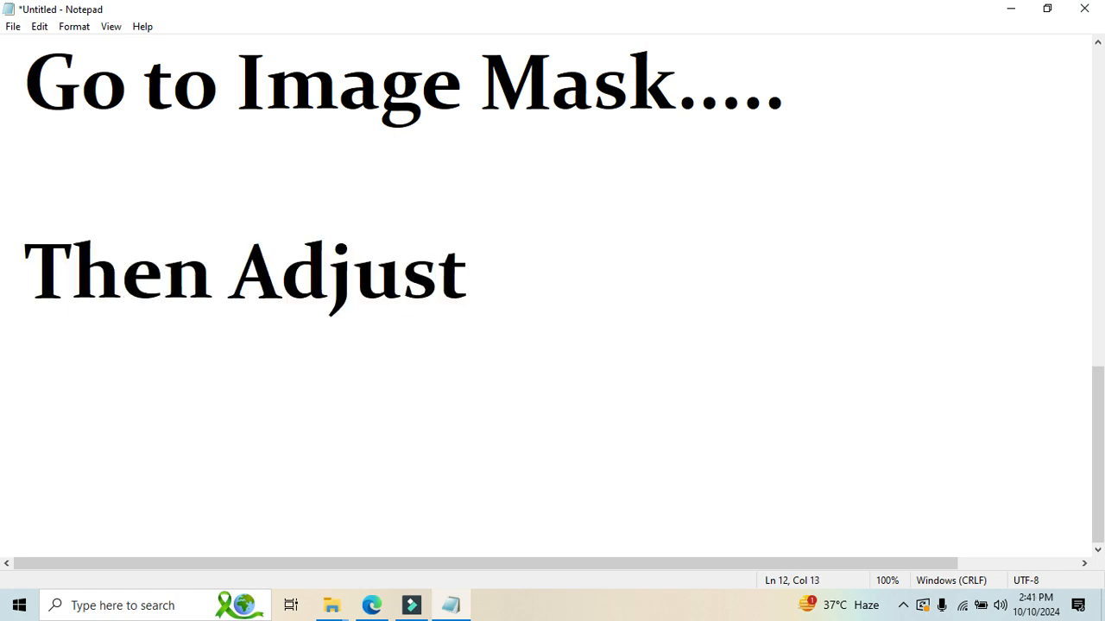
{"action": "type", "text": "Setting "}
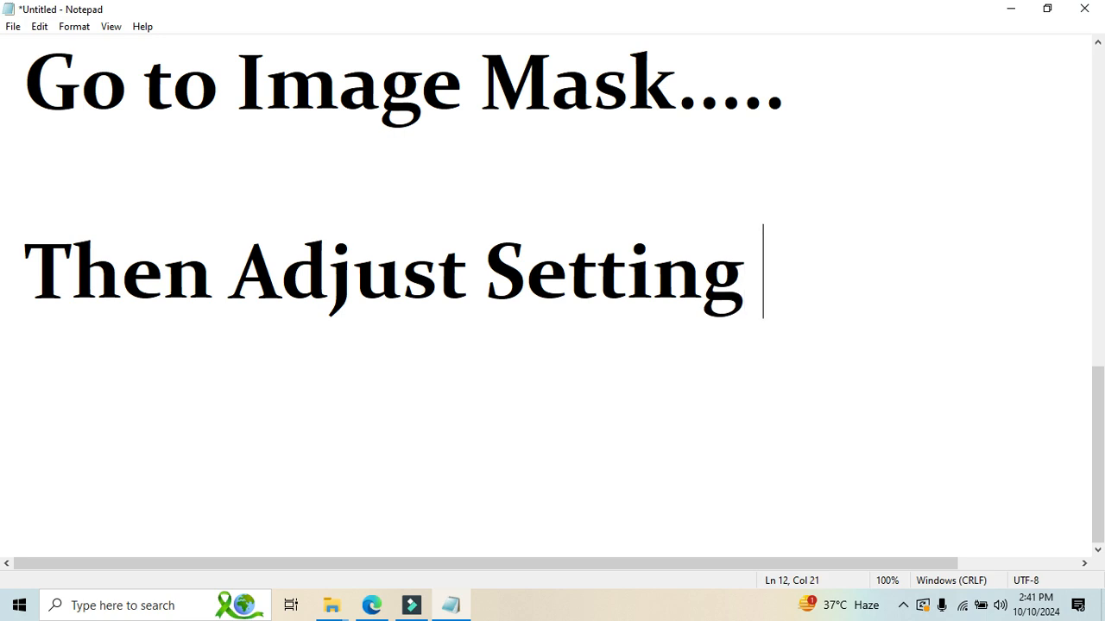
{"action": "type", "text": "Of your"}
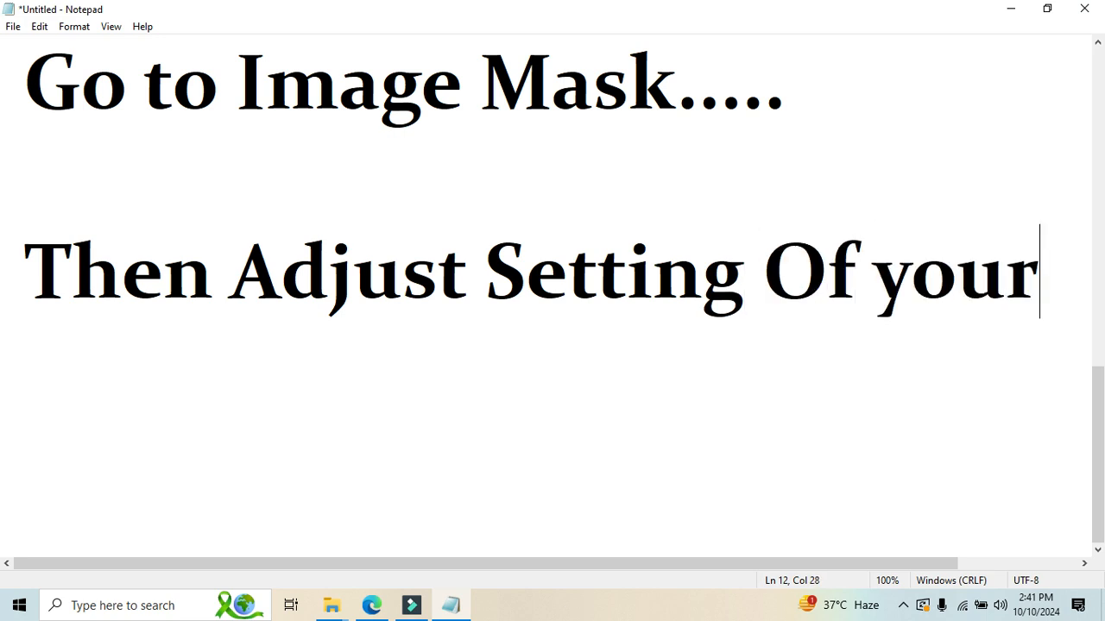
{"action": "key", "text": "Return"}
{"action": "key", "text": "Return"}
Complete the instruction with the line "Video Accordingly..." and place the cursor on the empty line below it.
{"action": "type", "text": "Vi"}
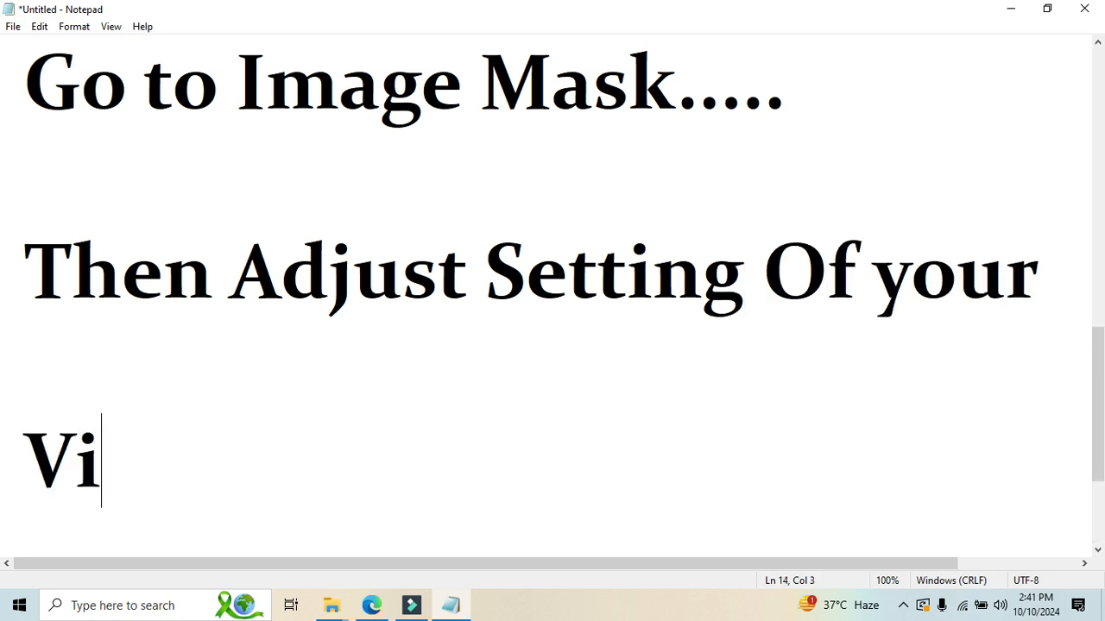
{"action": "type", "text": "deo A"}
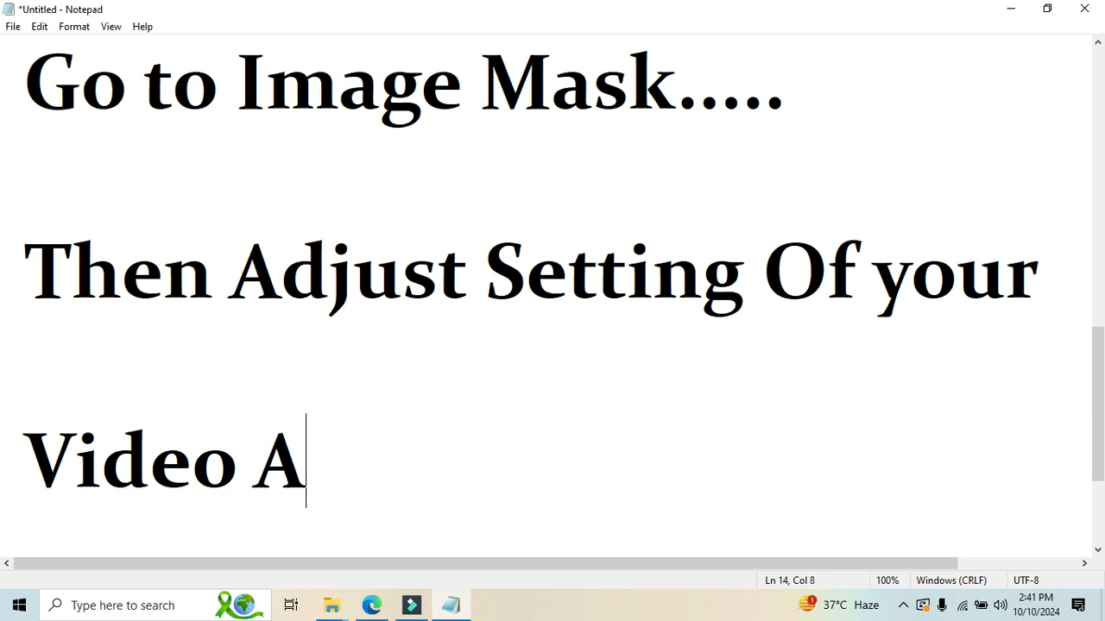
{"action": "type", "text": "ccordo"}
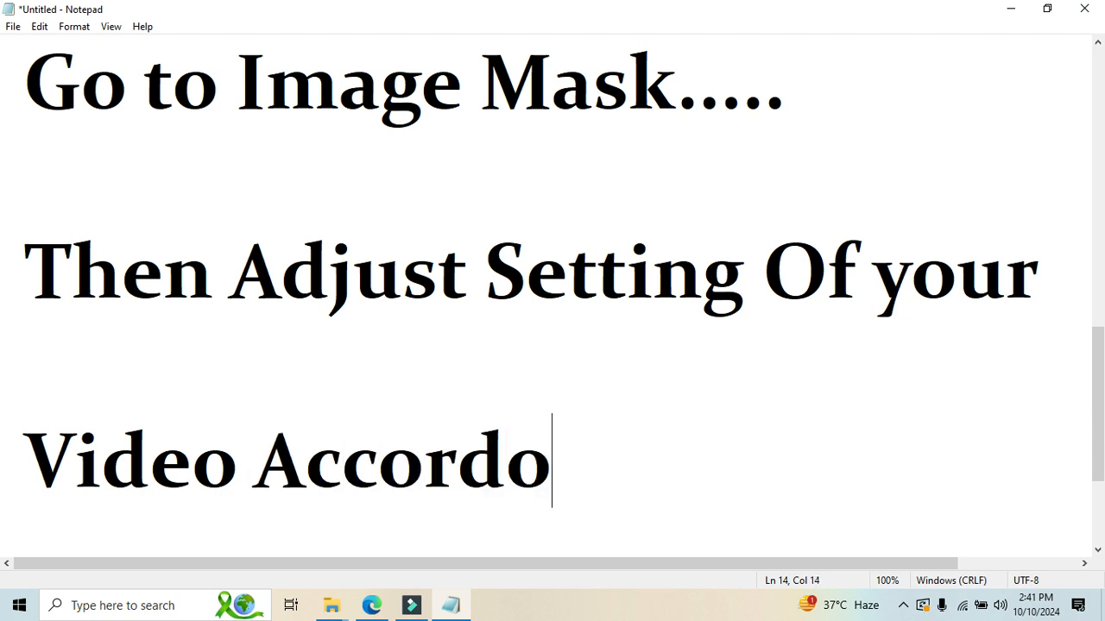
{"action": "key", "text": "BackSpace"}
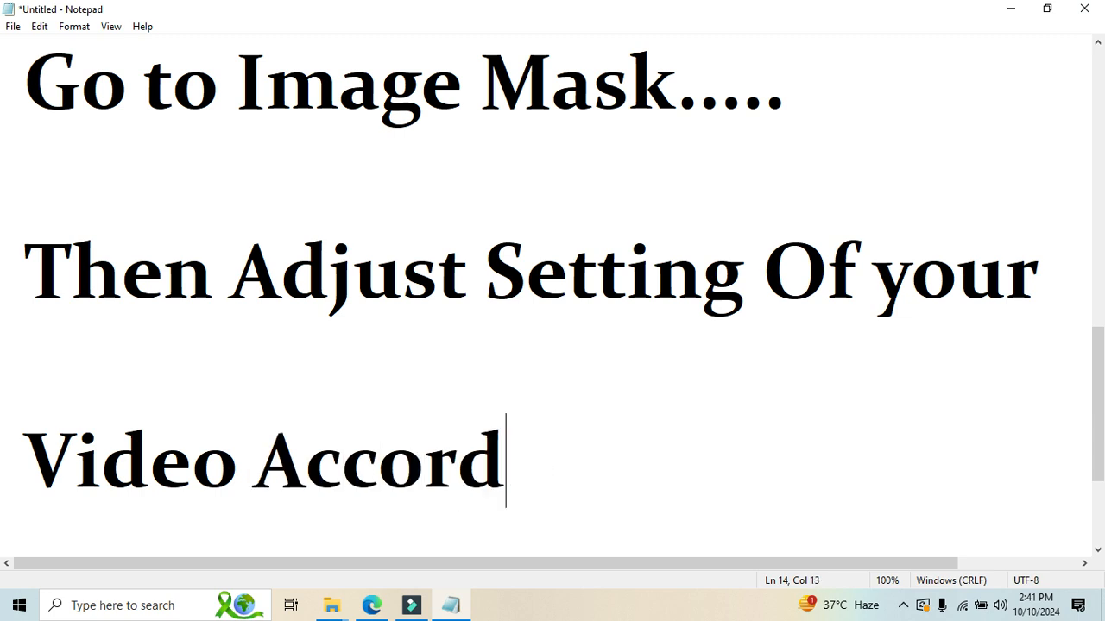
{"action": "type", "text": "ingl"}
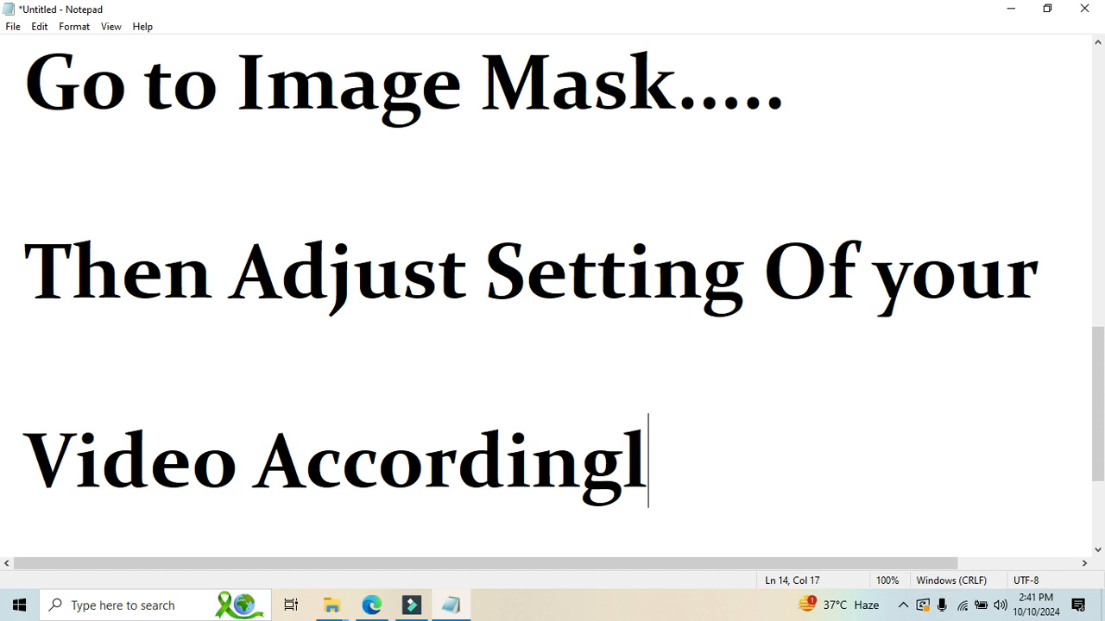
{"action": "type", "text": "y"}
{"action": "left_click_drag", "start_coordinate": [39, 268], "coordinate": [699, 446]}
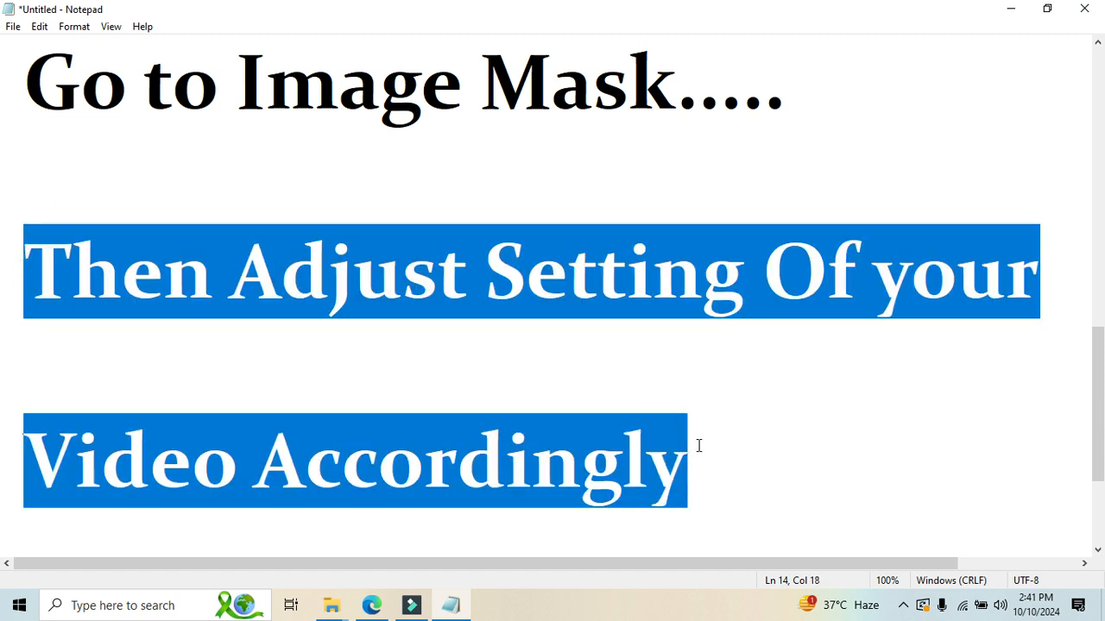
{"action": "left_click", "coordinate": [699, 446]}
{"action": "type", "text": "..."}
{"action": "scroll", "coordinate": [1099, 526], "scroll_direction": "down", "scroll_amount": 1}
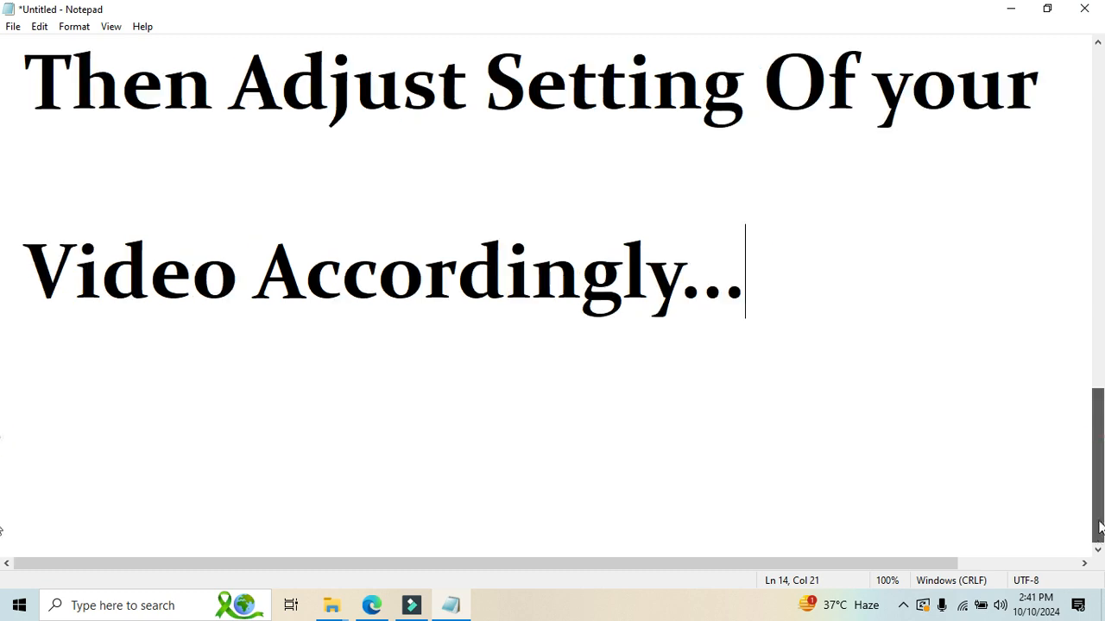
{"action": "left_click", "coordinate": [449, 462]}
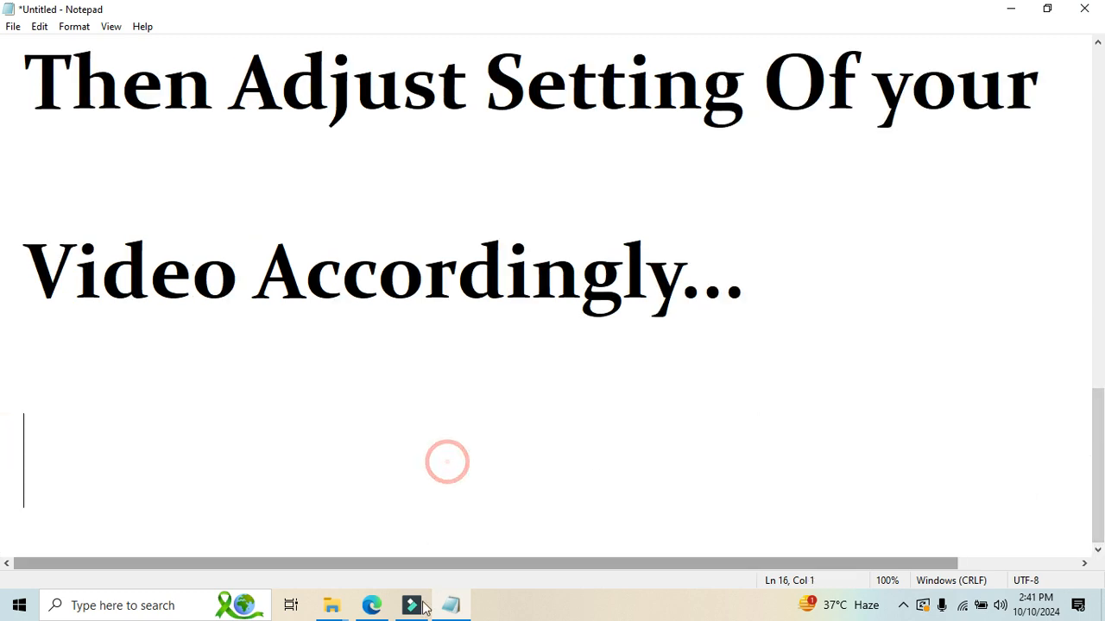
Switch back to Filmora and play the two circle-masked clips from the playhead to review the side-by-side layout.
{"action": "left_click", "coordinate": [372, 605]}
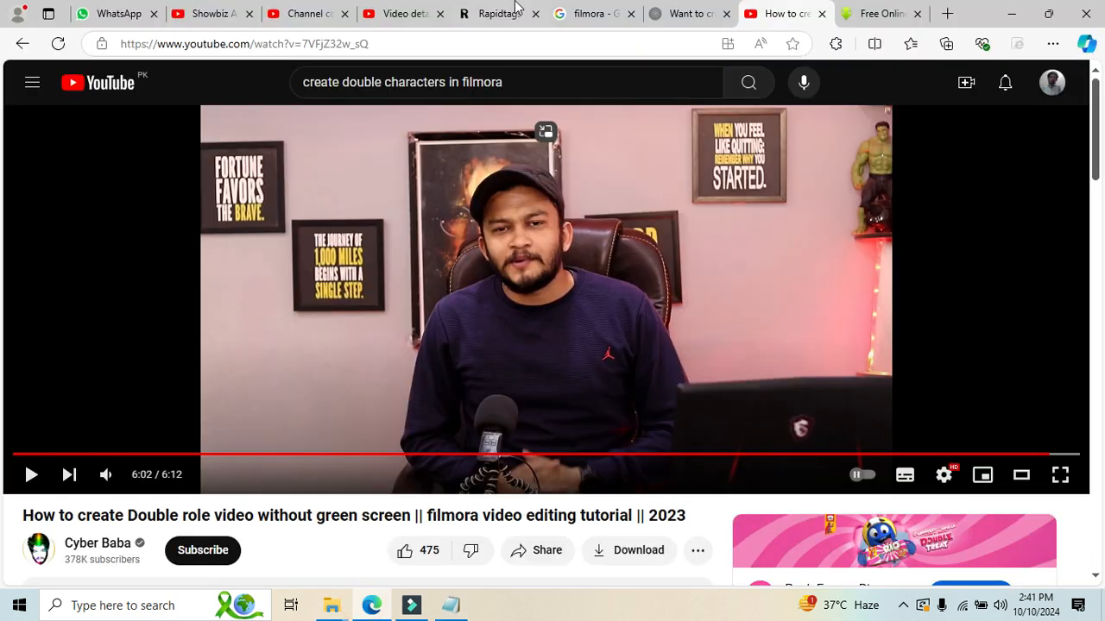
{"action": "left_click", "coordinate": [412, 606]}
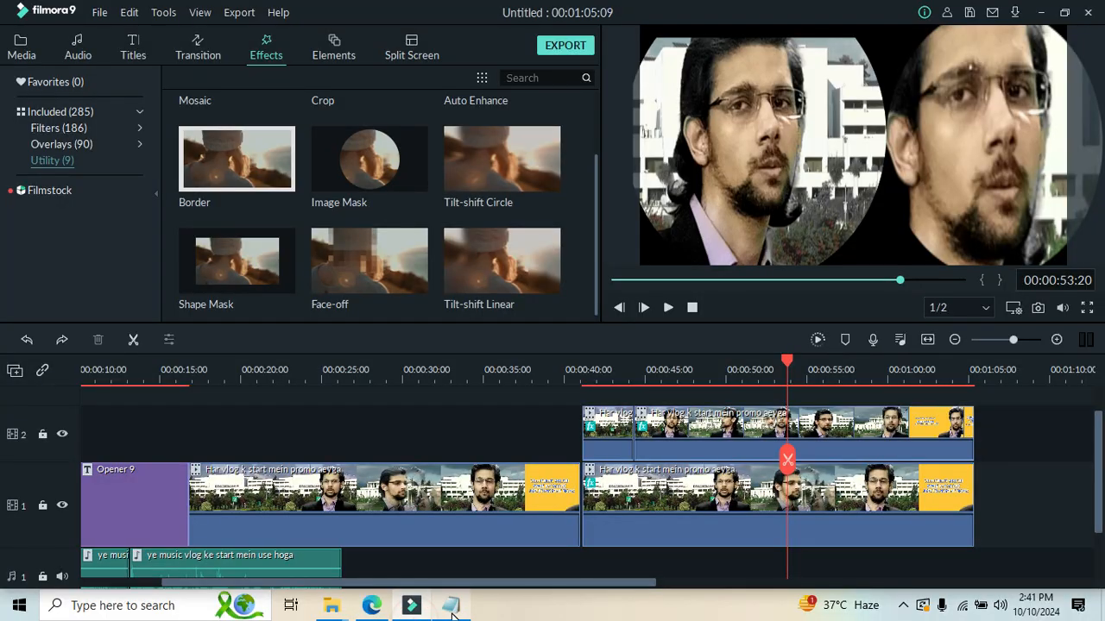
{"action": "left_click", "coordinate": [904, 605]}
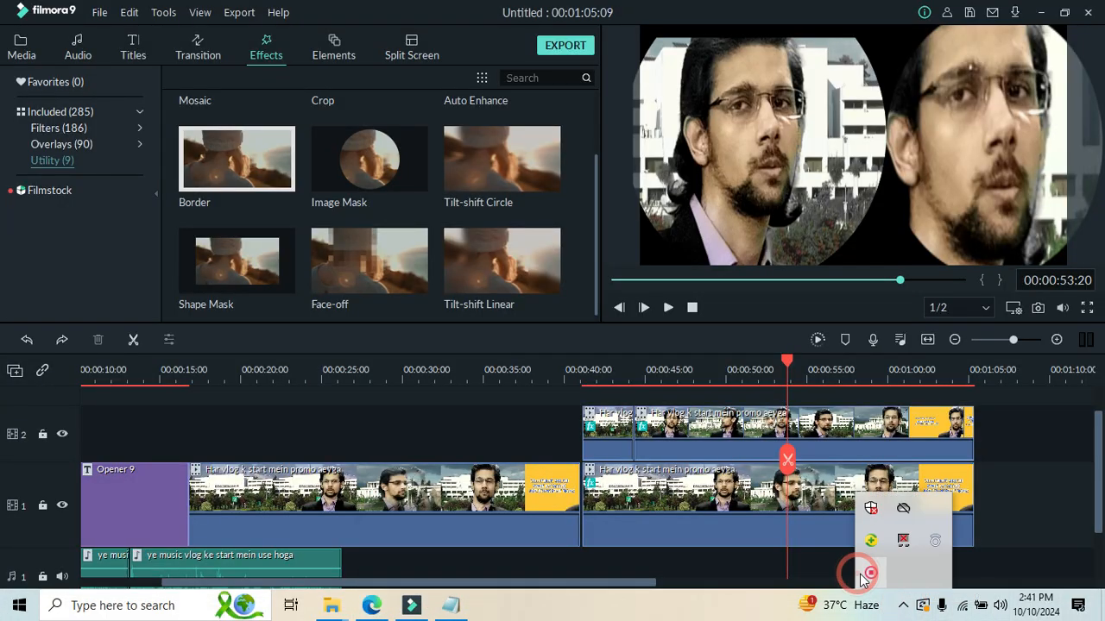
{"action": "right_click", "coordinate": [865, 575]}
{"action": "left_click", "coordinate": [892, 585]}
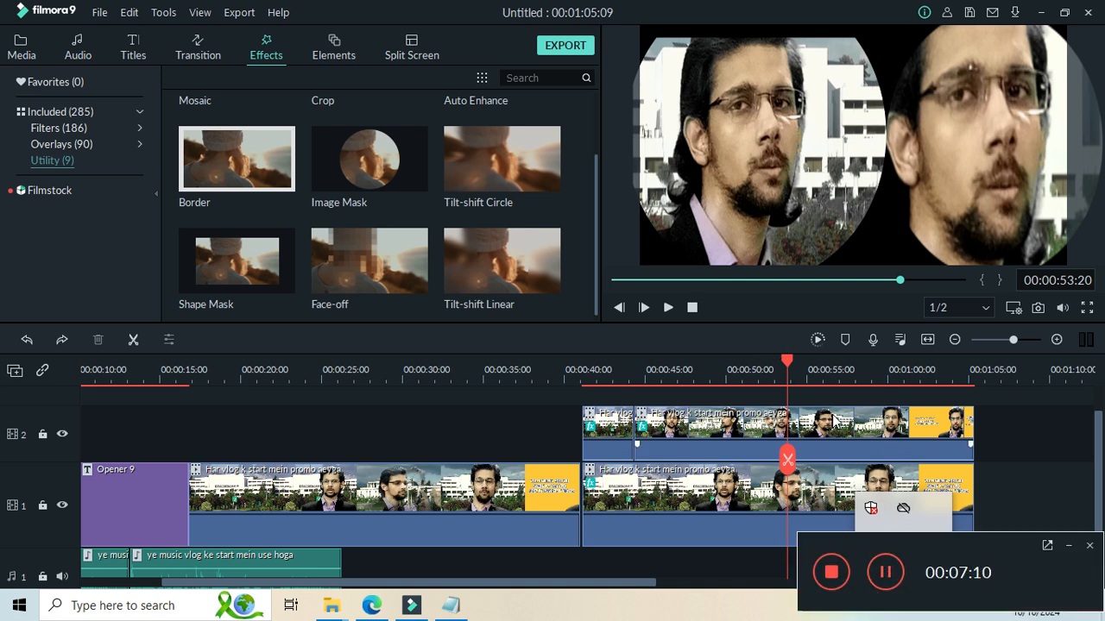
{"action": "left_click", "coordinate": [668, 307]}
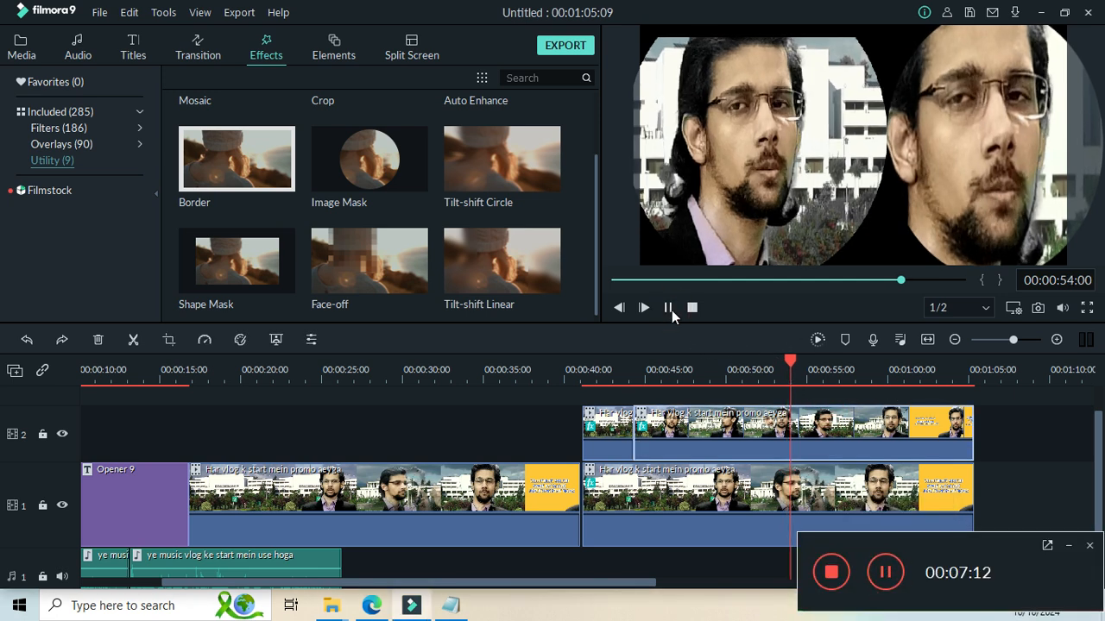
{"action": "left_click", "coordinate": [1067, 547]}
{"action": "left_click", "coordinate": [906, 609]}
{"action": "left_click", "coordinate": [906, 609]}
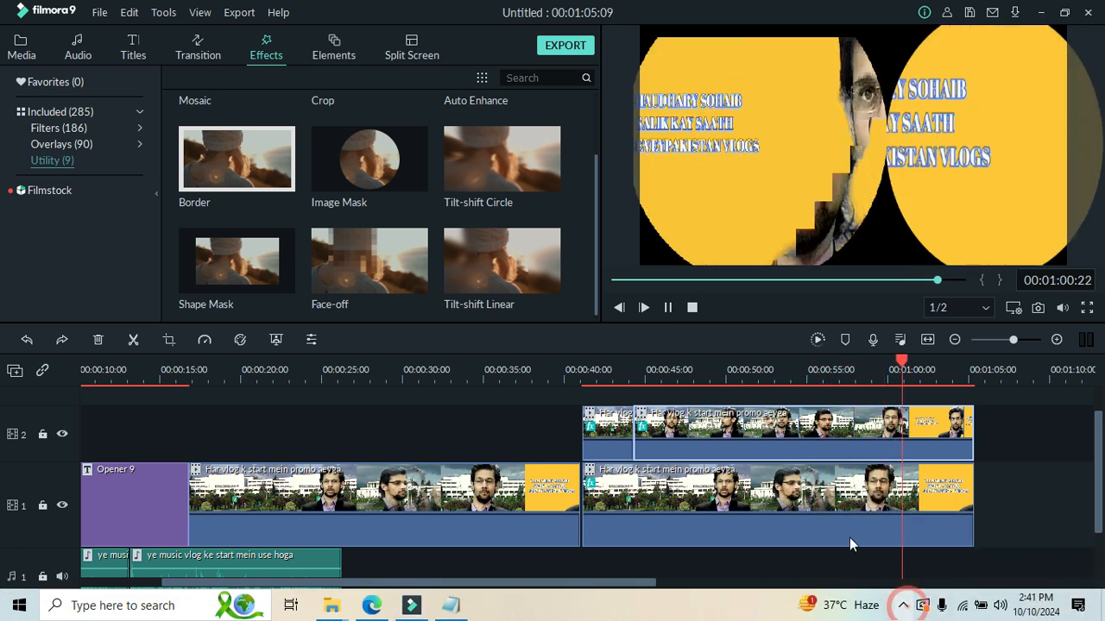
{"action": "left_click", "coordinate": [668, 307]}
Shift both circle-masked clips left in the preview so the track 1 circle fits inside the frame.
{"action": "left_click_drag", "start_coordinate": [1005, 171], "coordinate": [804, 163]}
{"action": "left_click", "coordinate": [923, 209]}
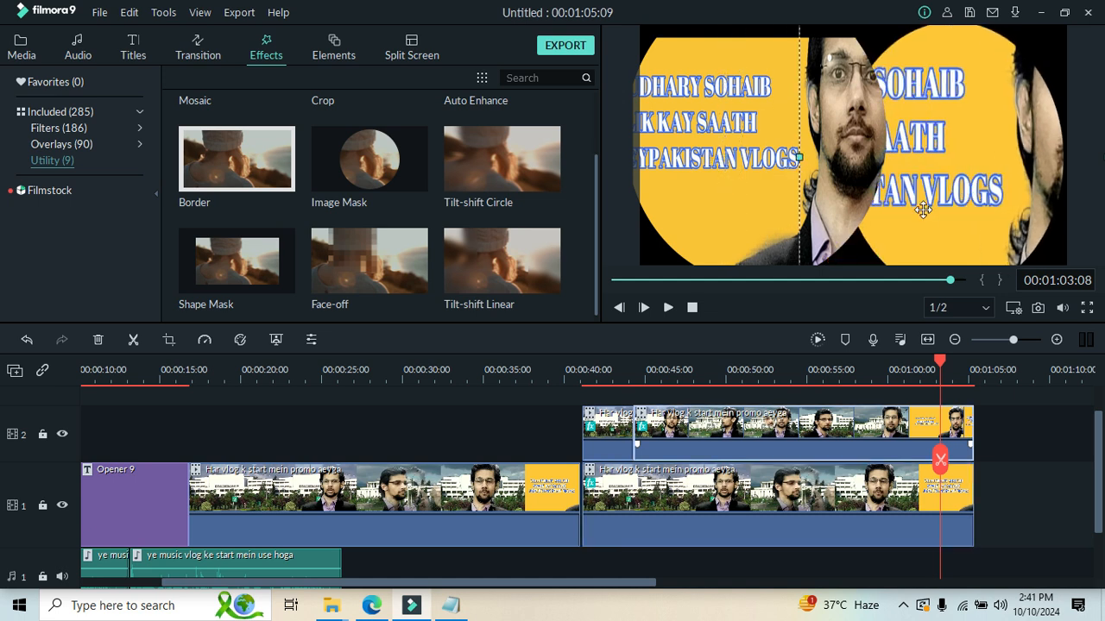
{"action": "left_click_drag", "start_coordinate": [935, 205], "coordinate": [899, 213]}
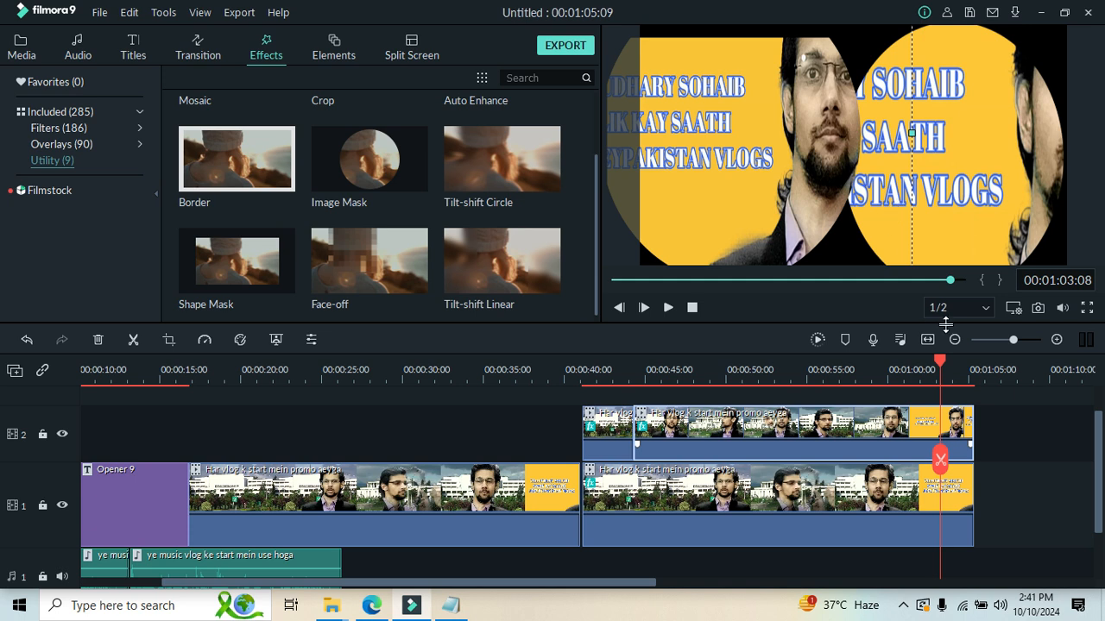
Place the Har vlog video from the project media on track 2 above the first track 1 clip, ending where the masked clips begin.
{"action": "left_click_drag", "start_coordinate": [943, 373], "coordinate": [348, 412]}
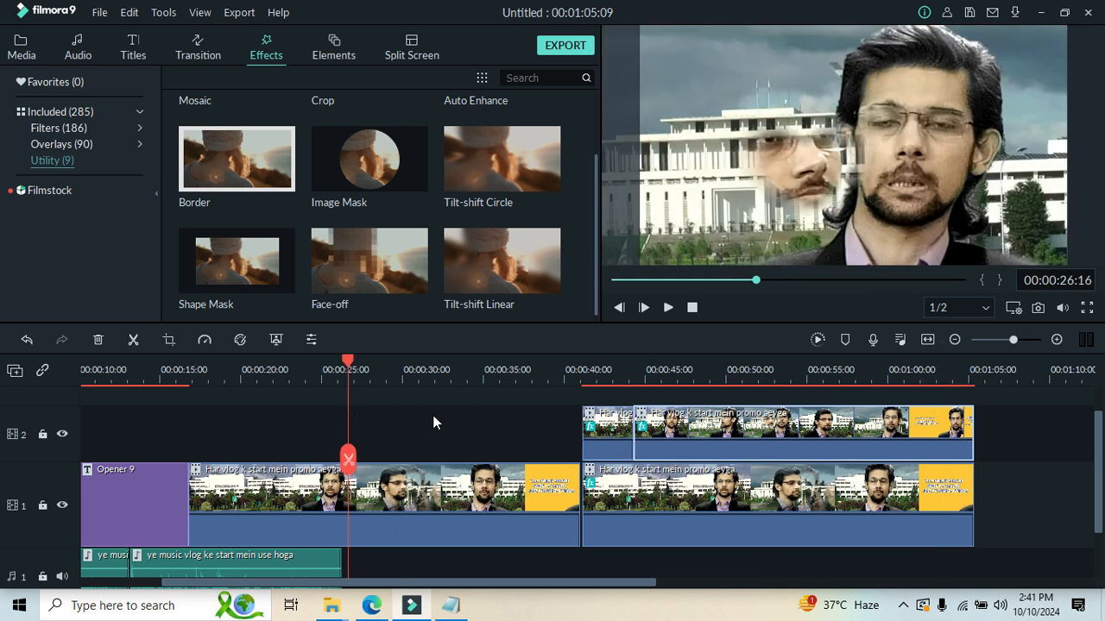
{"action": "left_click", "coordinate": [20, 52]}
{"action": "left_click_drag", "start_coordinate": [261, 183], "coordinate": [192, 468]}
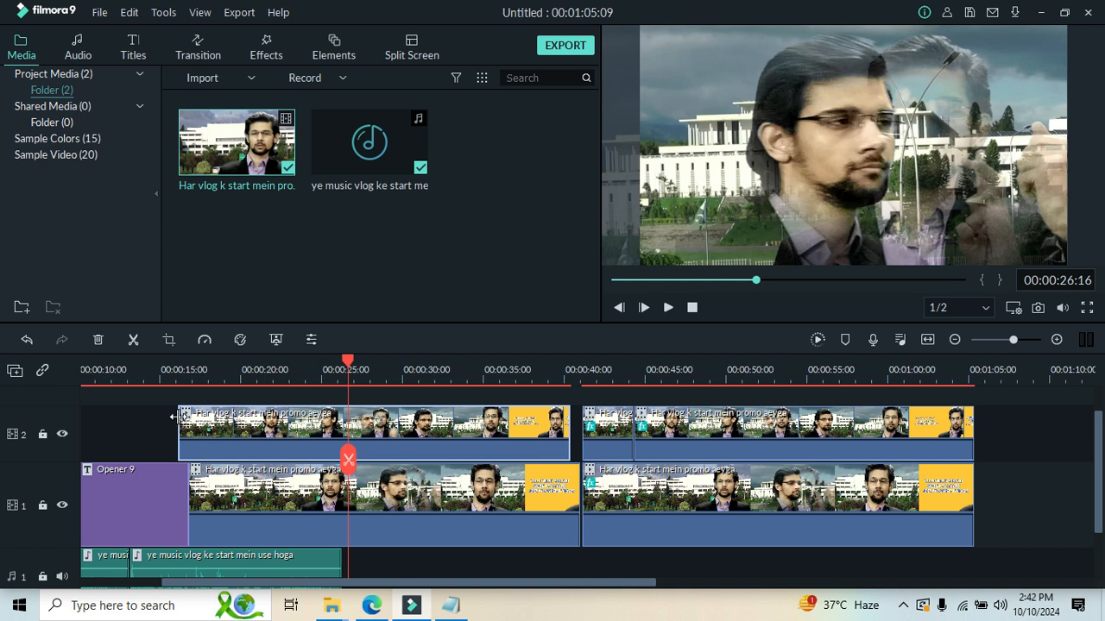
{"action": "left_click_drag", "start_coordinate": [181, 417], "coordinate": [253, 432]}
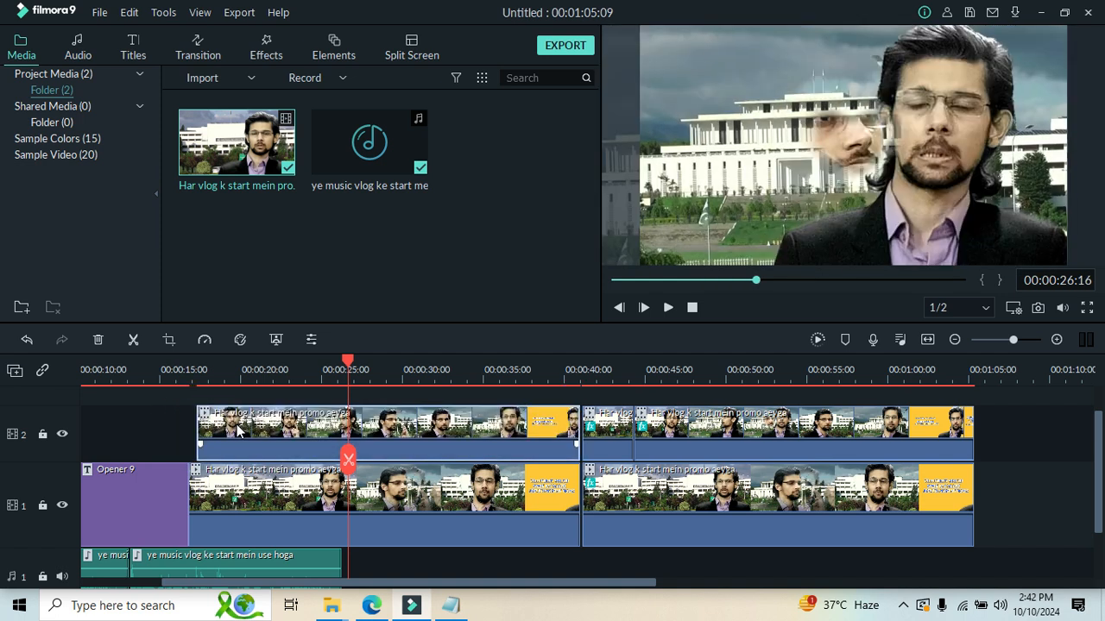
Apply the Image Mask utility effect to the newly added track 2 clip.
{"action": "right_click", "coordinate": [320, 524]}
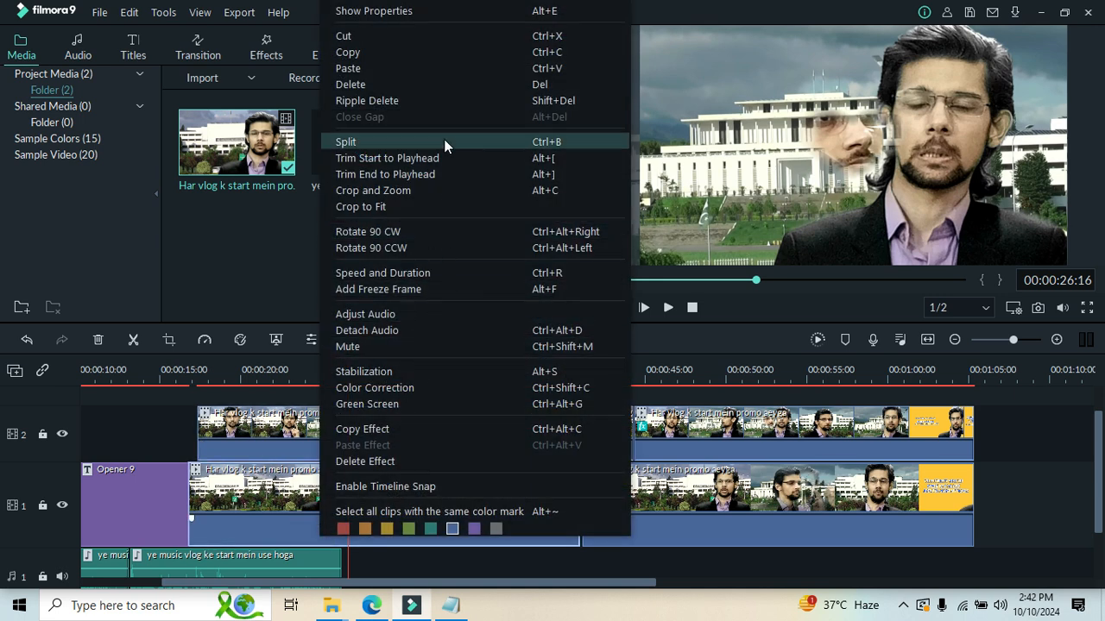
{"action": "left_click", "coordinate": [254, 236]}
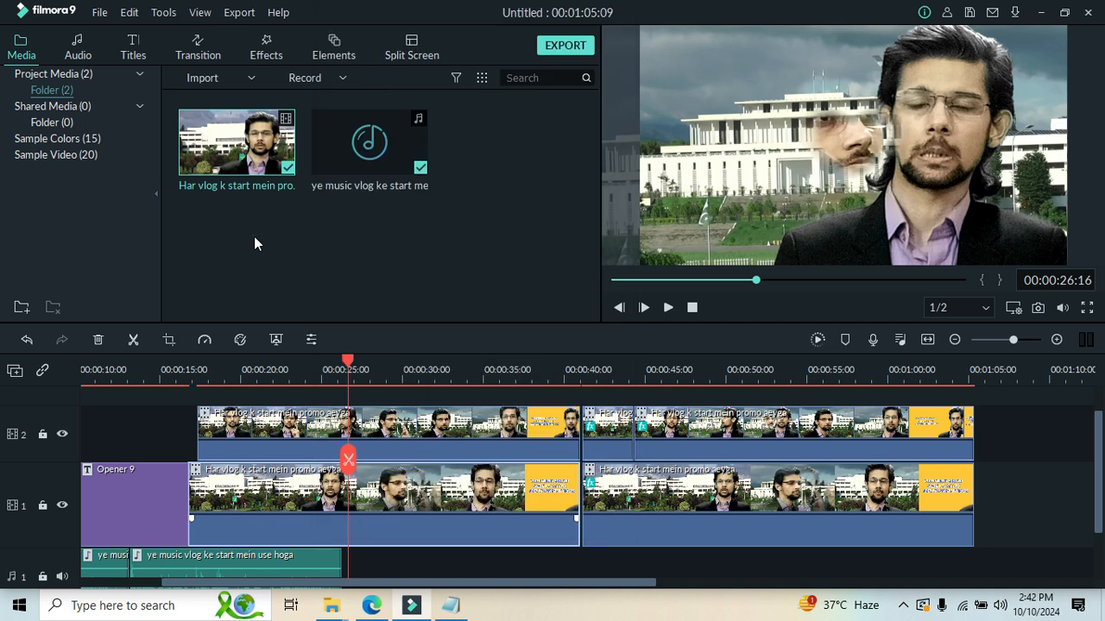
{"action": "left_click", "coordinate": [250, 50]}
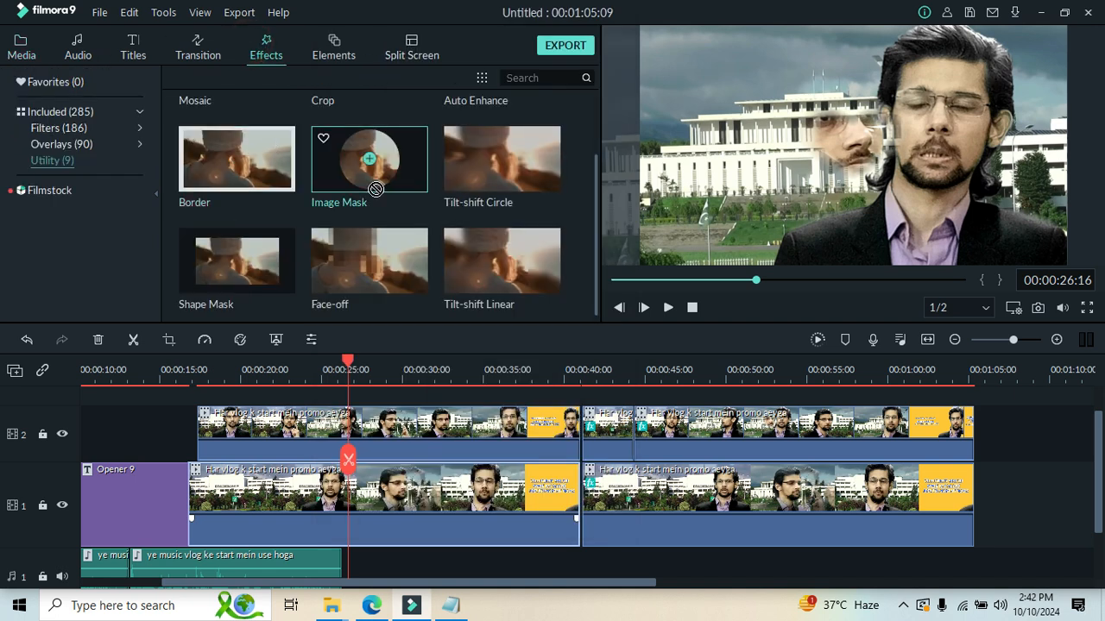
{"action": "left_click", "coordinate": [370, 159]}
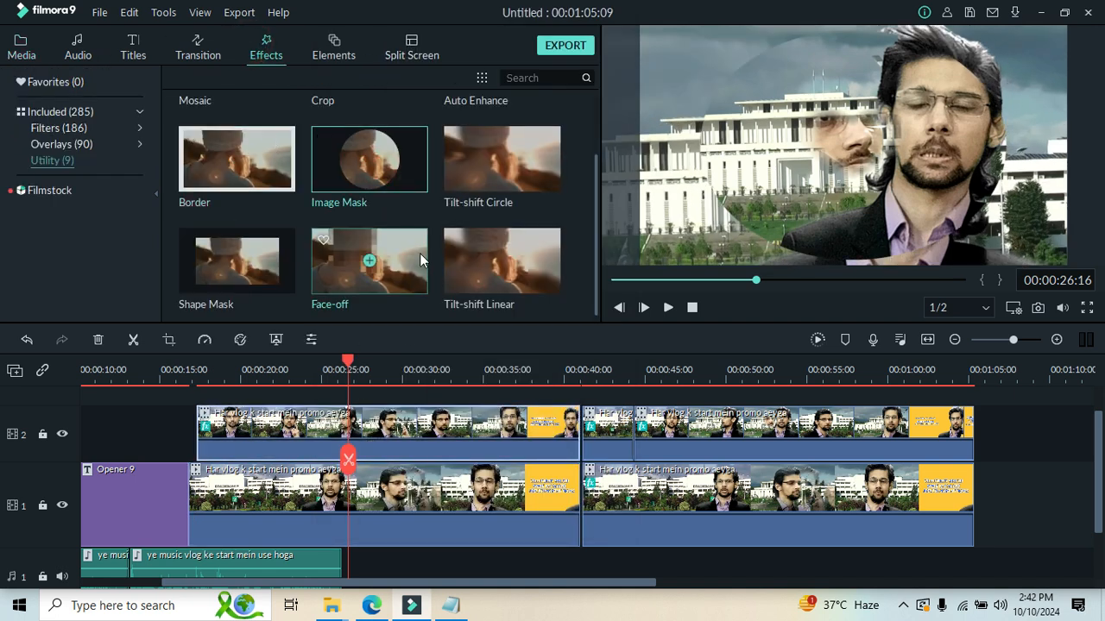
Move the newly masked track 2 clip to the right in the preview and briefly play the result.
{"action": "left_click_drag", "start_coordinate": [868, 177], "coordinate": [938, 173]}
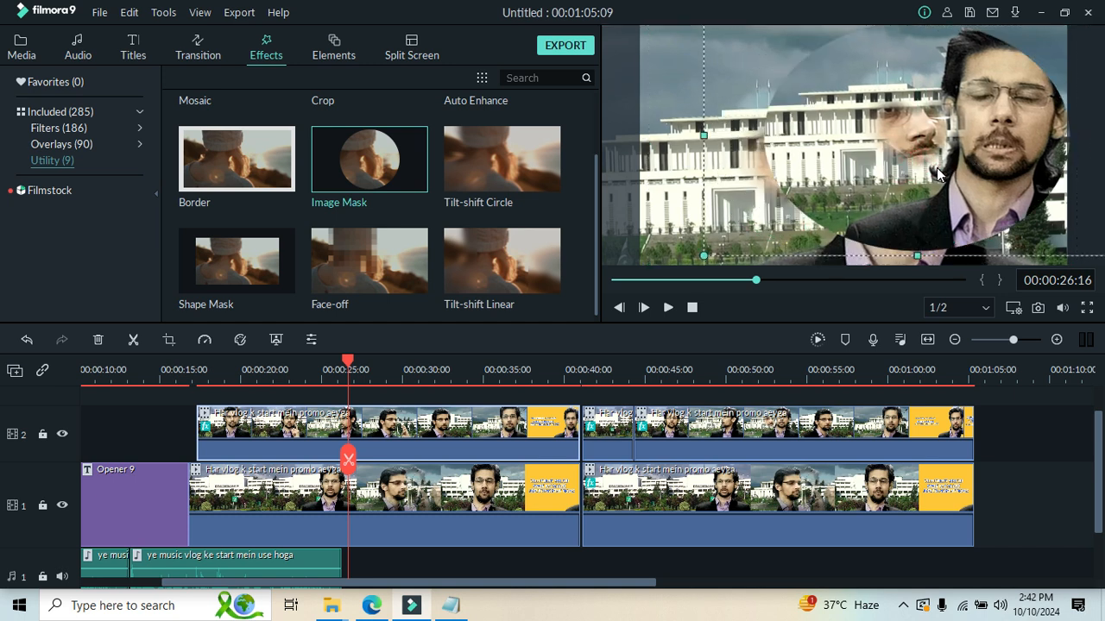
{"action": "left_click", "coordinate": [668, 307]}
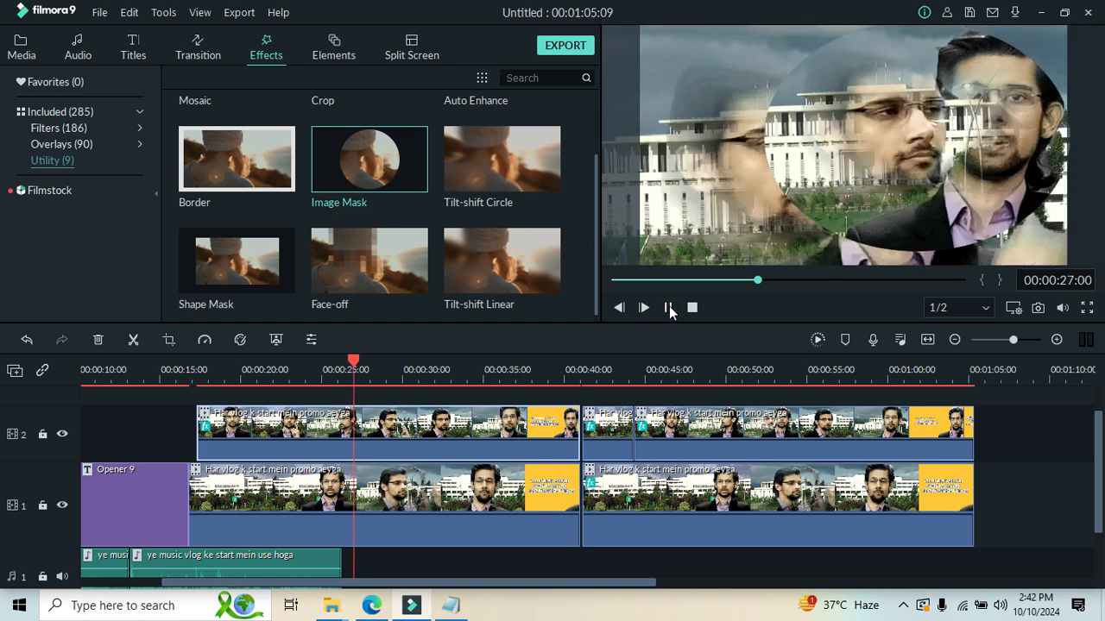
{"action": "key", "text": "space"}
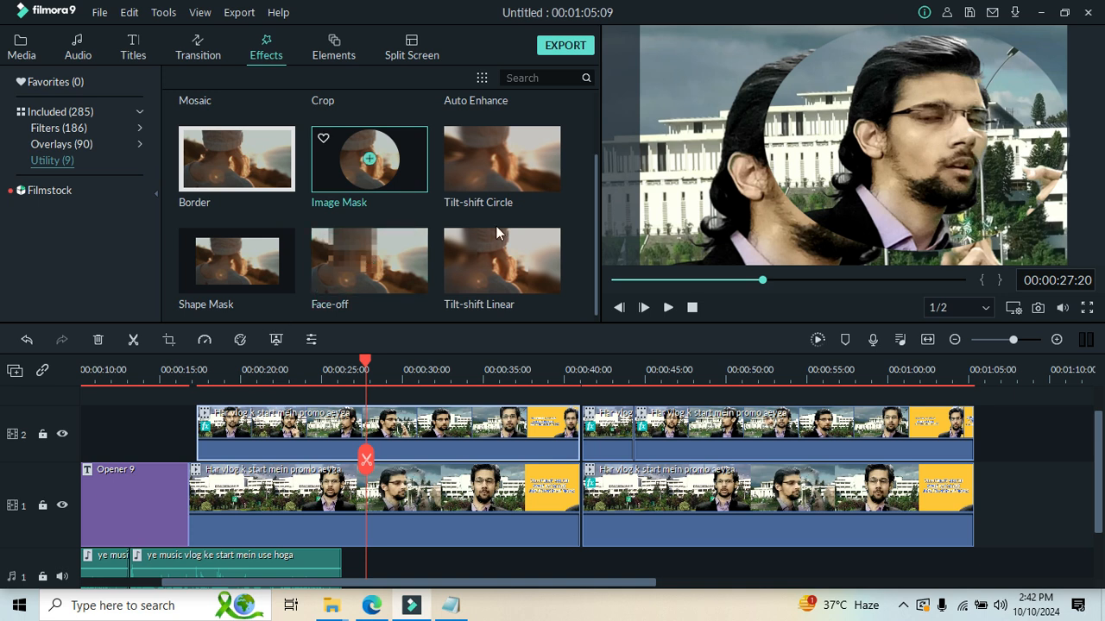
Move the masked track 2 clip back left in the preview, narrow it from its left edge and stretch it slightly downward.
{"action": "left_click_drag", "start_coordinate": [832, 199], "coordinate": [758, 201]}
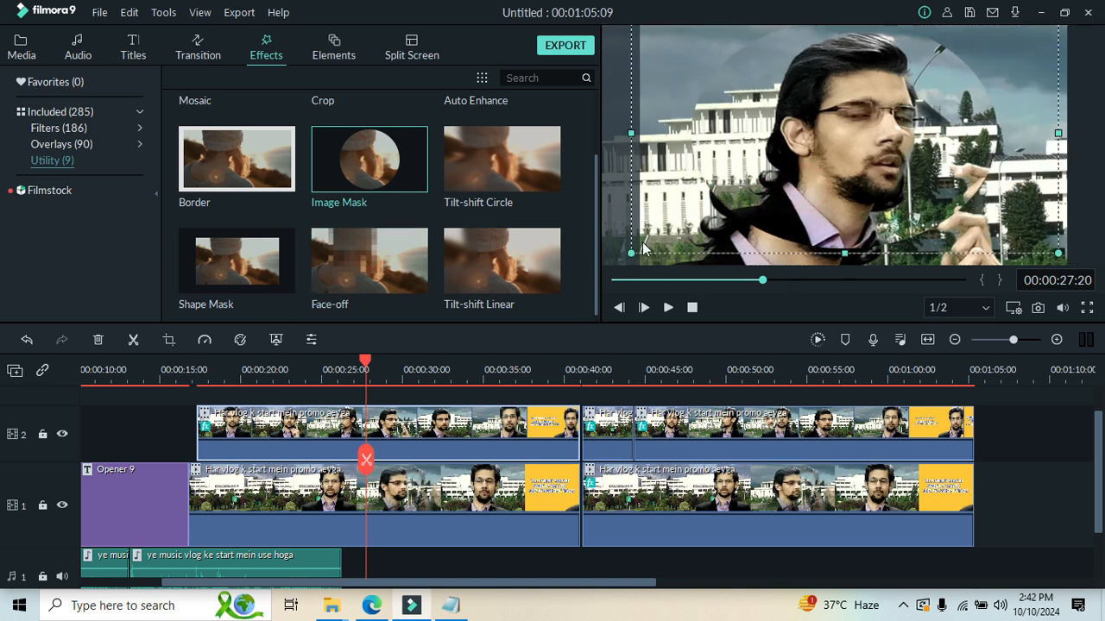
{"action": "left_click_drag", "start_coordinate": [630, 134], "coordinate": [708, 142]}
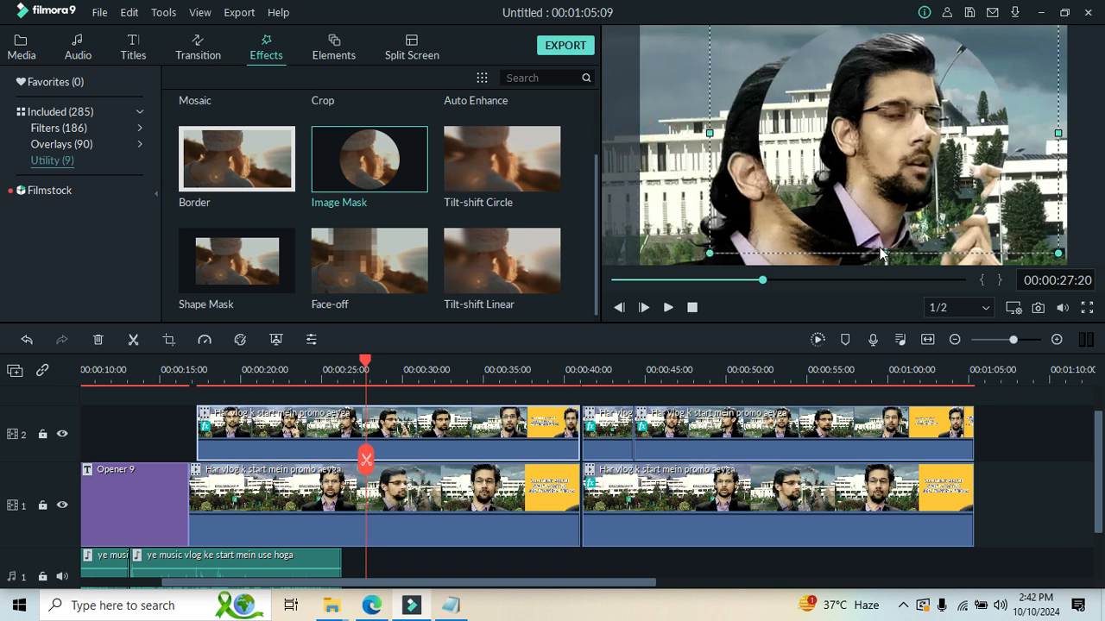
{"action": "left_click_drag", "start_coordinate": [884, 252], "coordinate": [884, 259]}
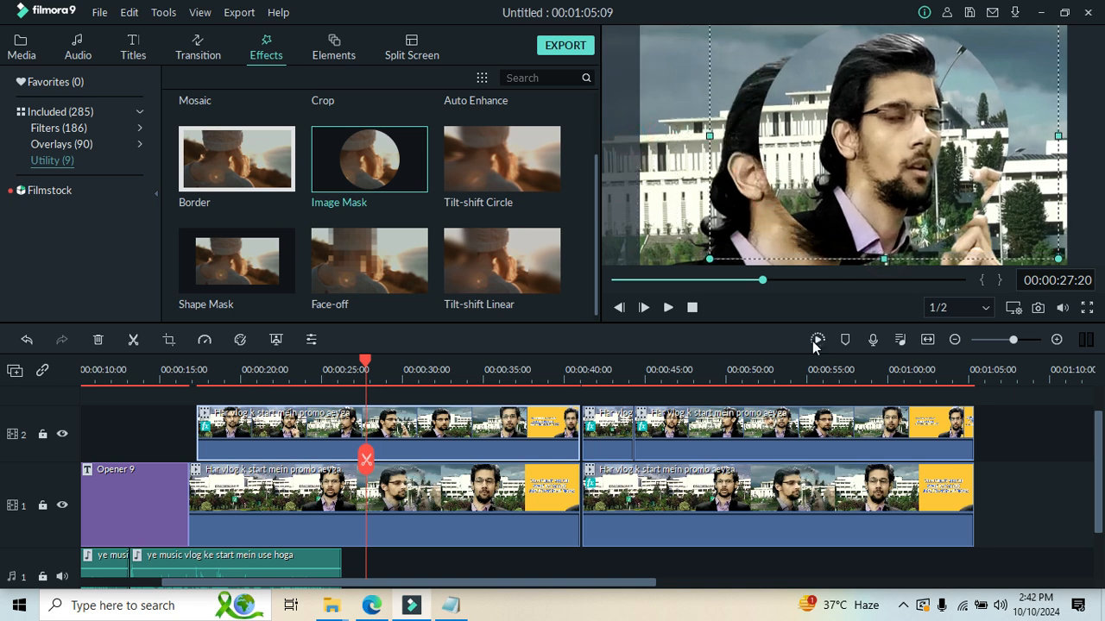
Stretch the masked track 2 clip downward and place it over the left half of the preview.
{"action": "left_click_drag", "start_coordinate": [887, 141], "coordinate": [946, 168]}
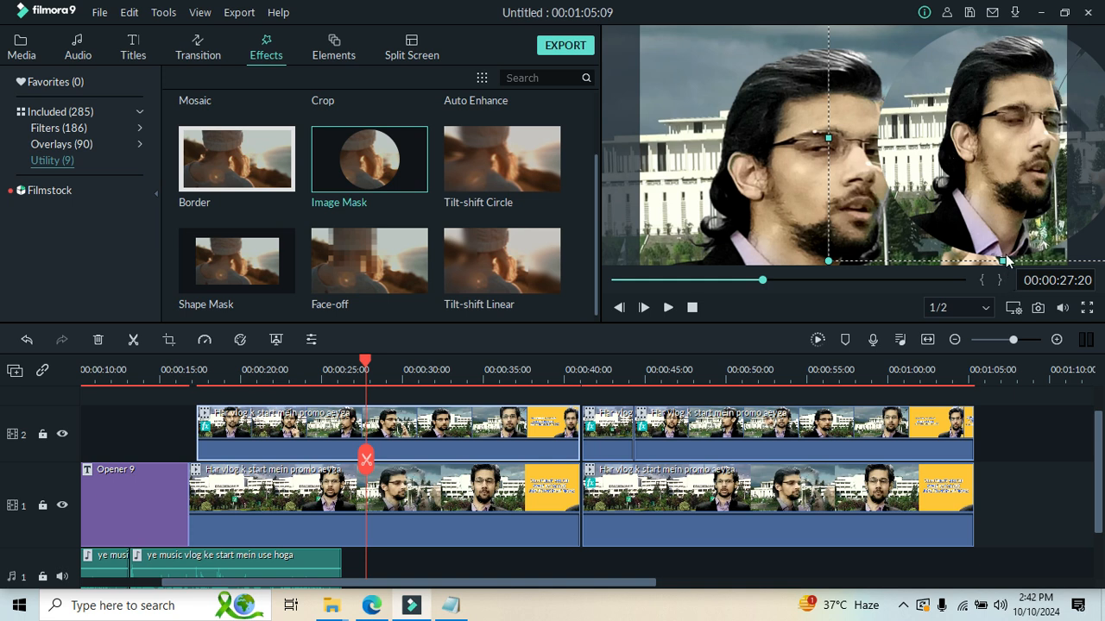
{"action": "left_click_drag", "start_coordinate": [1002, 273], "coordinate": [999, 307]}
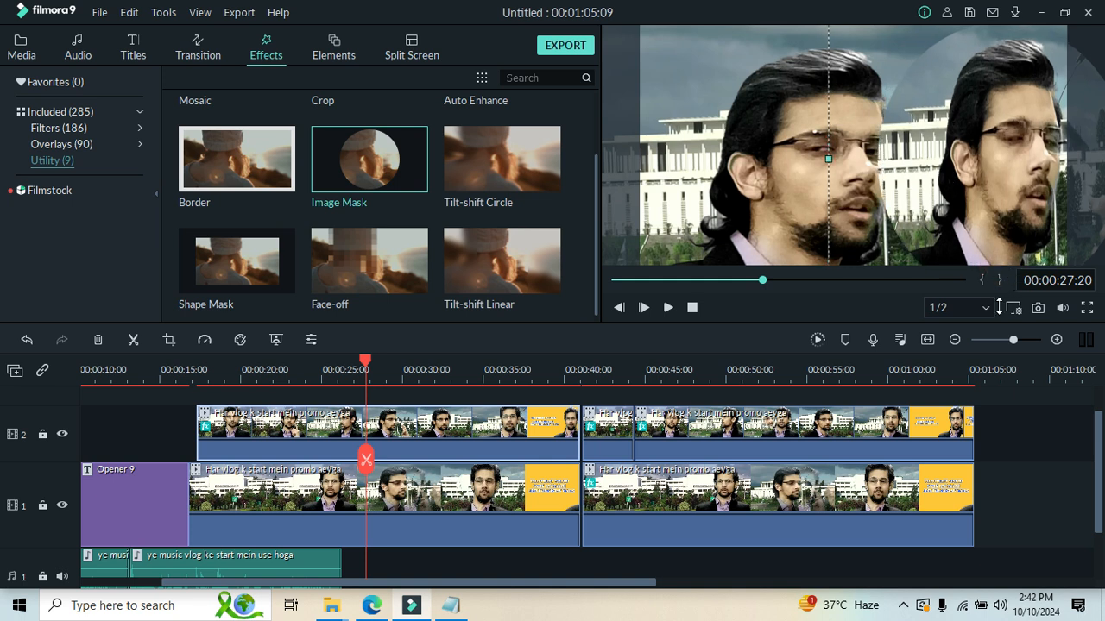
{"action": "left_click_drag", "start_coordinate": [966, 159], "coordinate": [673, 137]}
Move the track 1 clip right in the preview, narrow it from its left edge and set it beside the masked clip.
{"action": "left_click_drag", "start_coordinate": [917, 130], "coordinate": [1043, 101]}
{"action": "left_click_drag", "start_coordinate": [670, 143], "coordinate": [795, 142]}
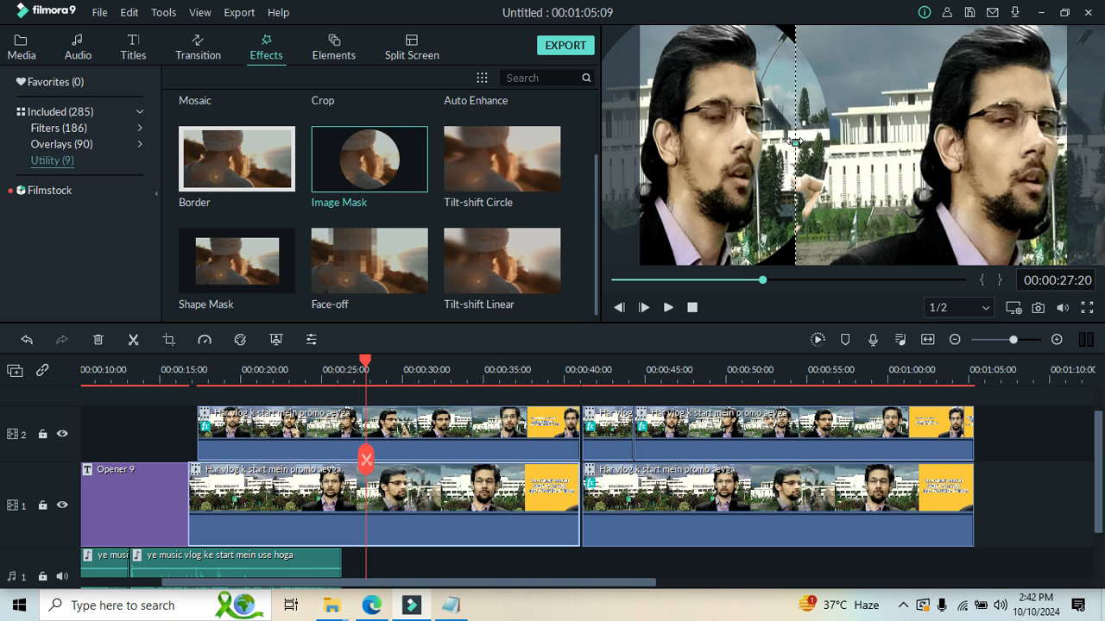
{"action": "left_click_drag", "start_coordinate": [803, 141], "coordinate": [853, 141]}
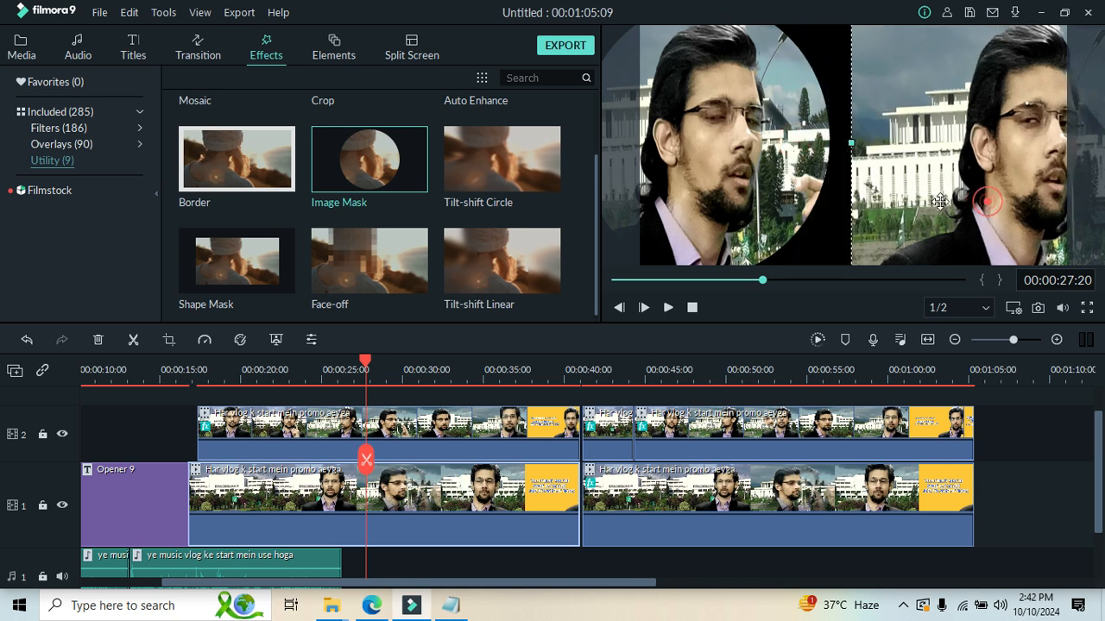
{"action": "left_click_drag", "start_coordinate": [976, 202], "coordinate": [924, 195]}
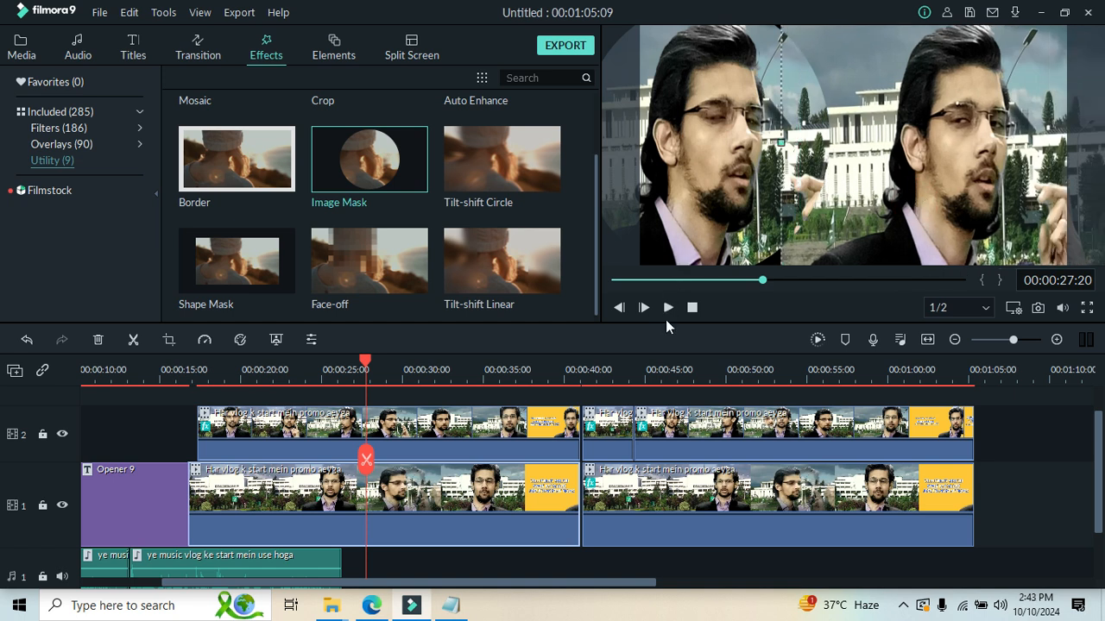
Play the side-by-side layout from the opener into the stacked clips, pausing at about 00:00:22:05.
{"action": "left_click", "coordinate": [668, 307]}
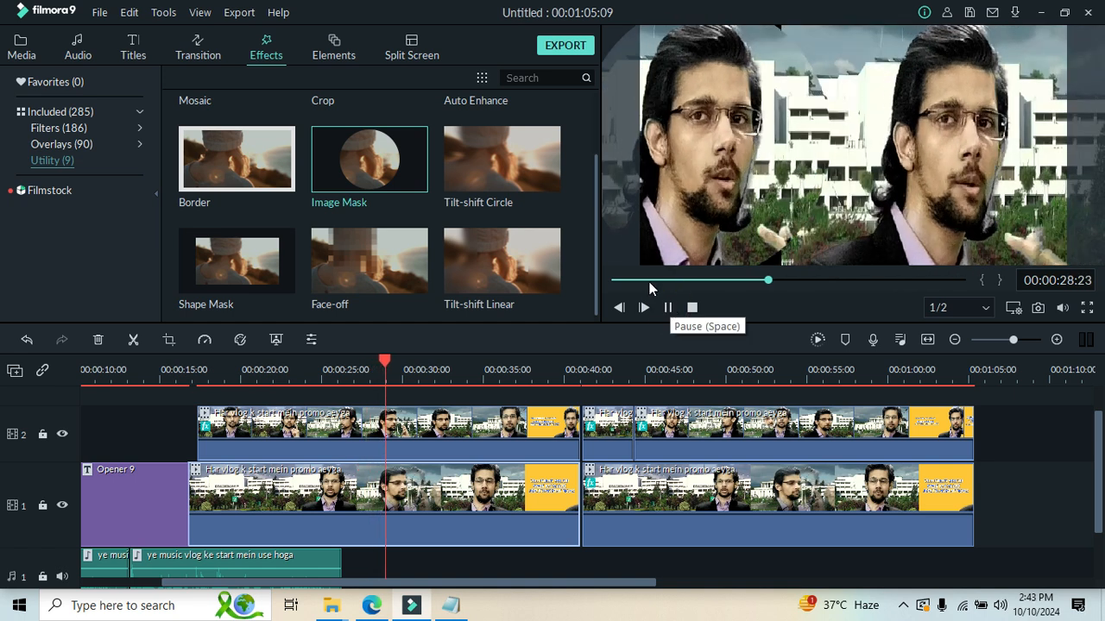
{"action": "left_click", "coordinate": [648, 280]}
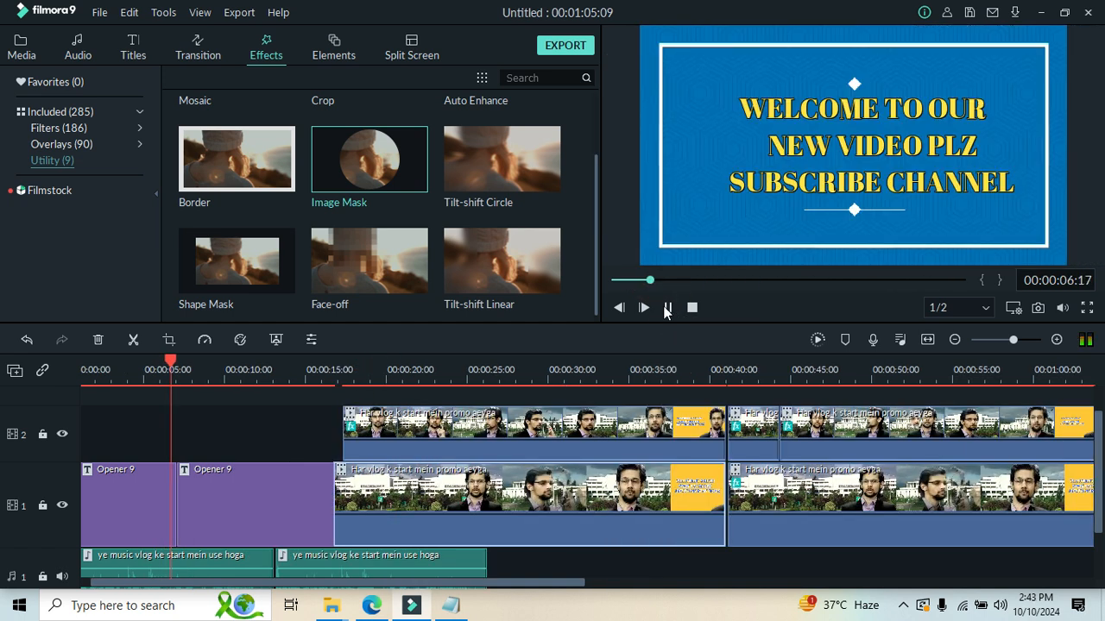
{"action": "left_click", "coordinate": [668, 280]}
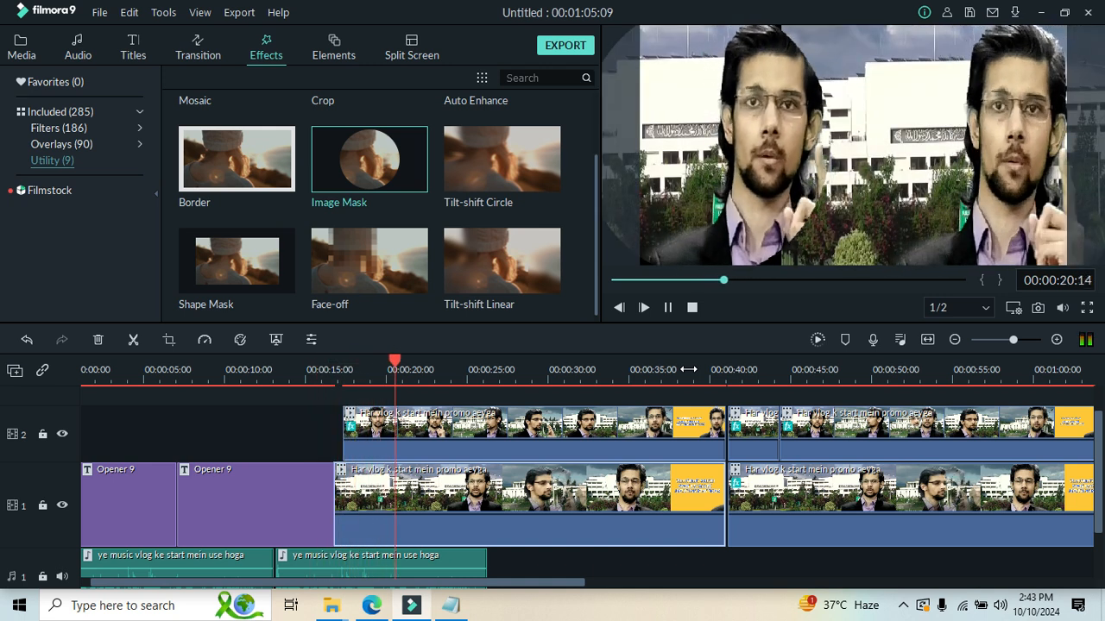
{"action": "left_click", "coordinate": [667, 307]}
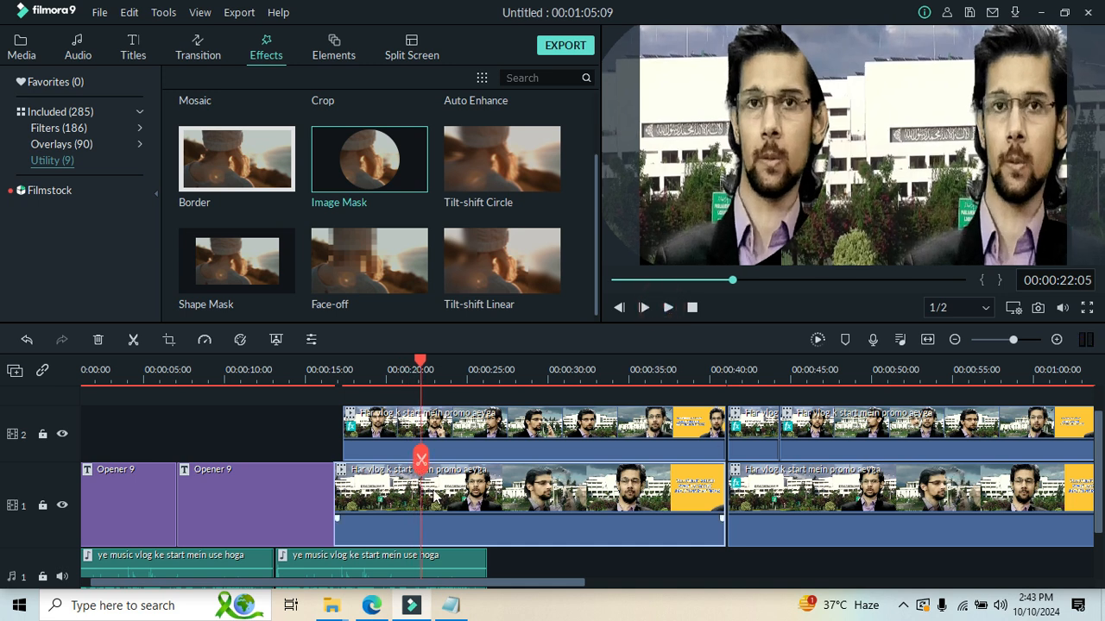
Split the first track 1 vlog clip at 00:00:22:05 and close its properties.
{"action": "double_click", "coordinate": [435, 495]}
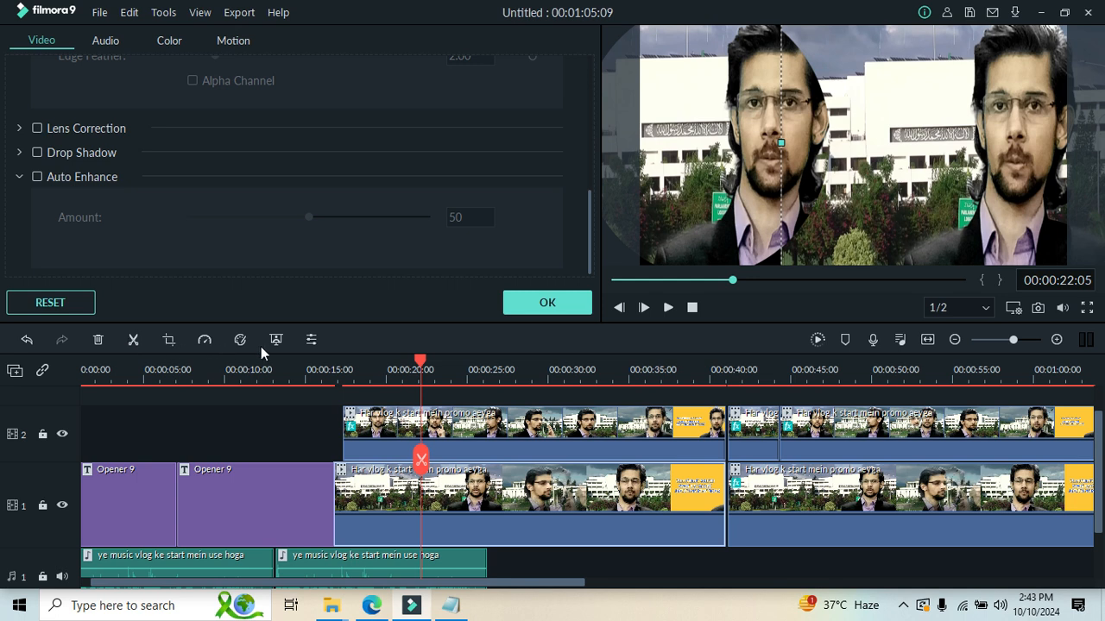
{"action": "right_click", "coordinate": [515, 512]}
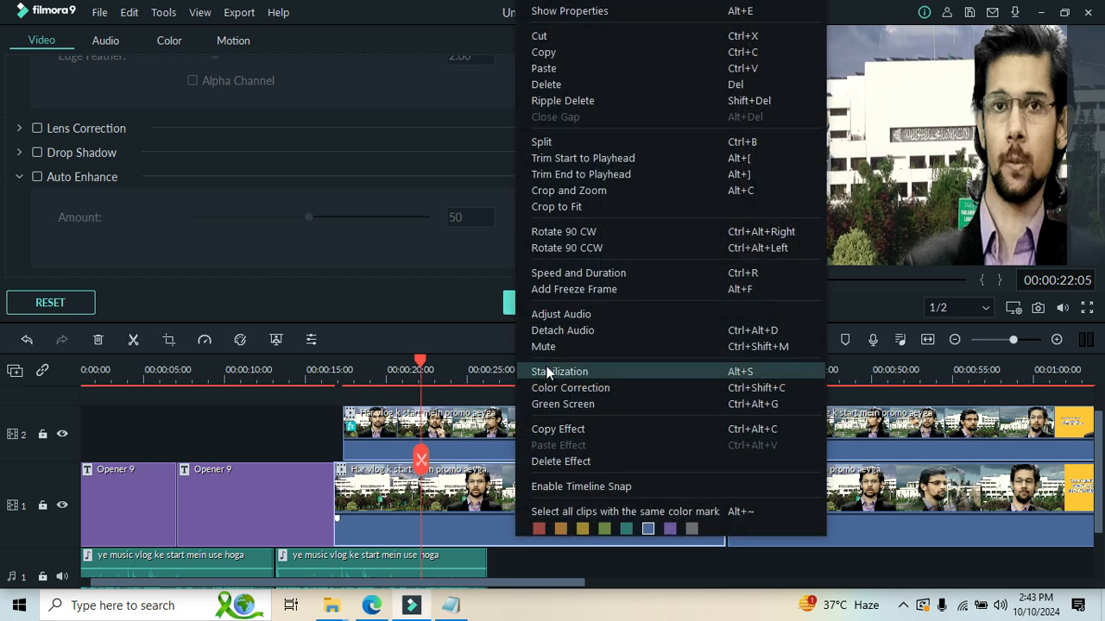
{"action": "left_click", "coordinate": [580, 142]}
{"action": "left_click", "coordinate": [558, 302]}
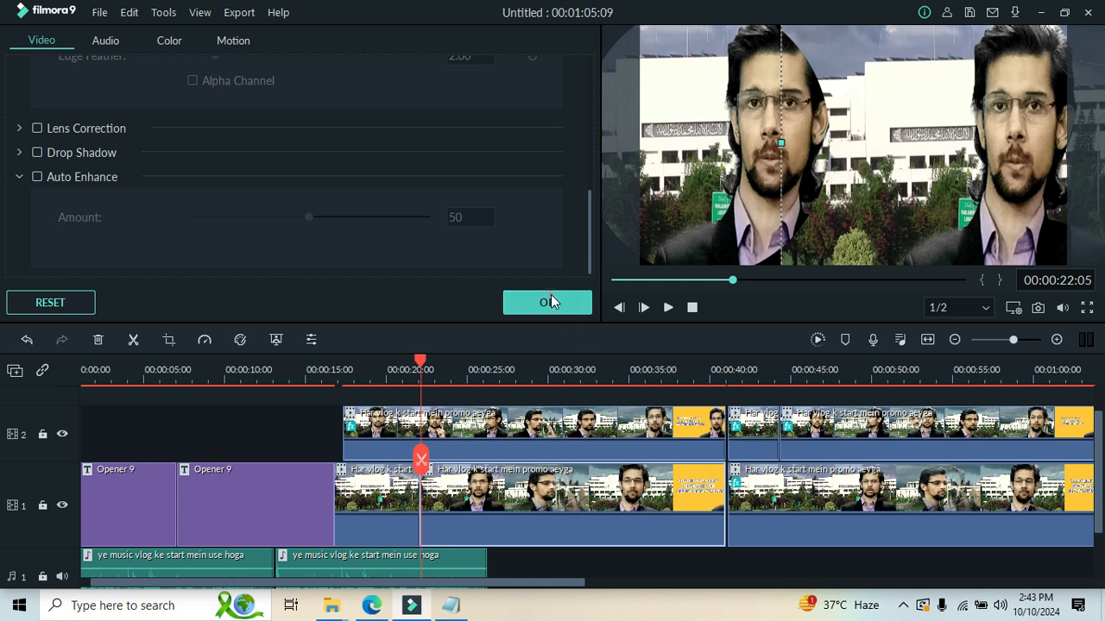
Apply the Image Mask utility effect to the second part of the split track 1 clip.
{"action": "left_click_drag", "start_coordinate": [363, 197], "coordinate": [446, 488]}
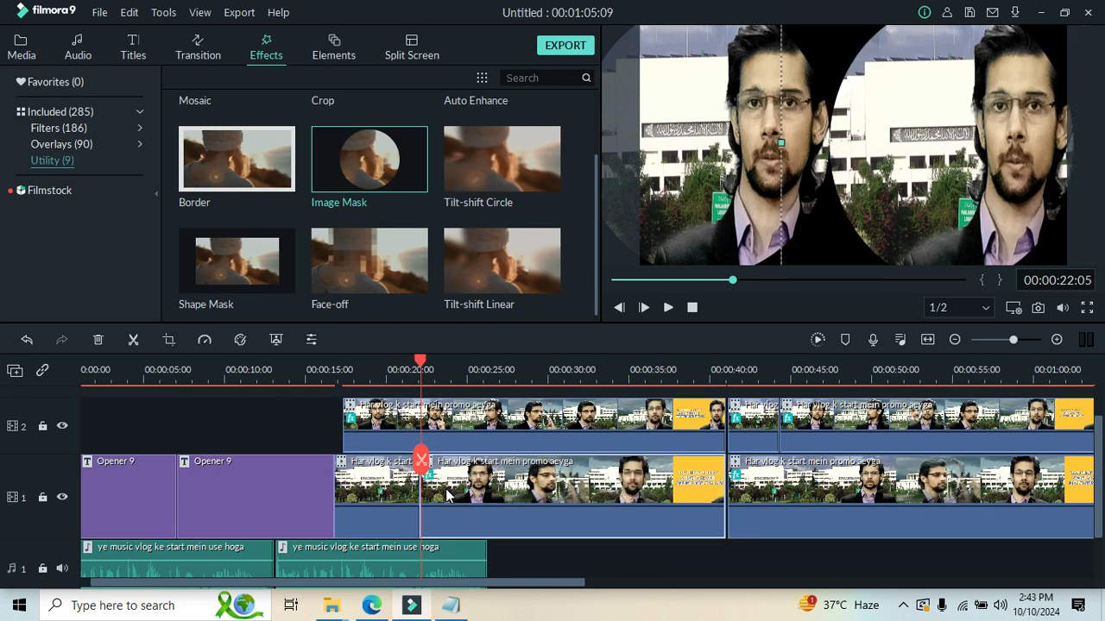
Delete the effect from the track 2 clip above the split and lower its volume to -∞ dB.
{"action": "left_click", "coordinate": [488, 414]}
{"action": "right_click", "coordinate": [488, 414]}
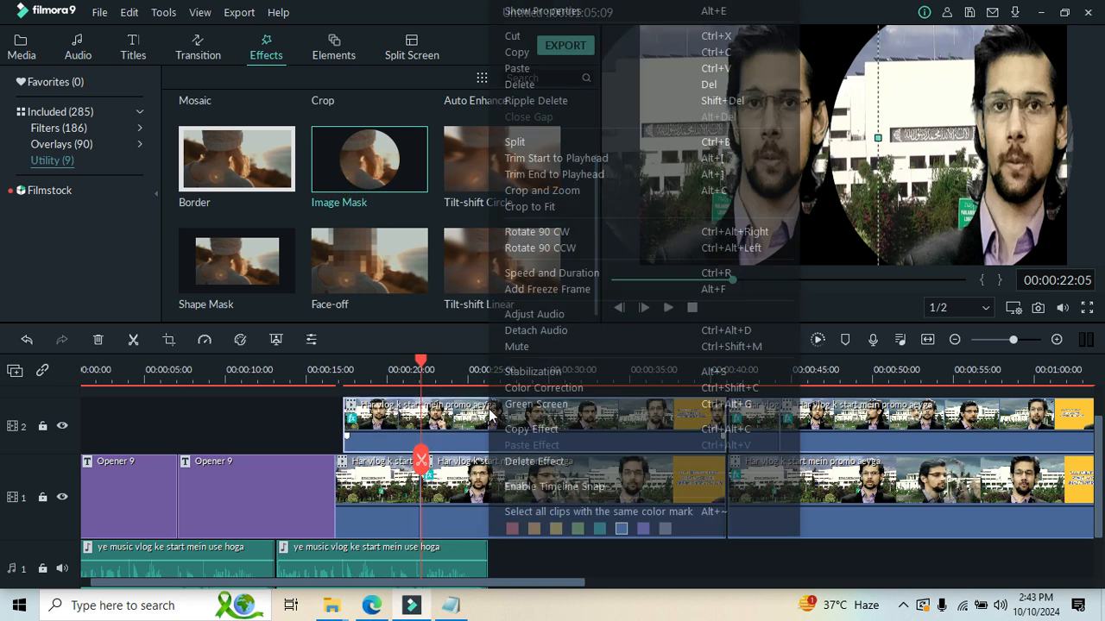
{"action": "left_click", "coordinate": [532, 462]}
{"action": "left_click_drag", "start_coordinate": [509, 450], "coordinate": [510, 481]}
Narrow the unmasked track 2 clip from its right edge, stretch it slightly downward and place it left of the masked character.
{"action": "left_click_drag", "start_coordinate": [777, 168], "coordinate": [747, 147]}
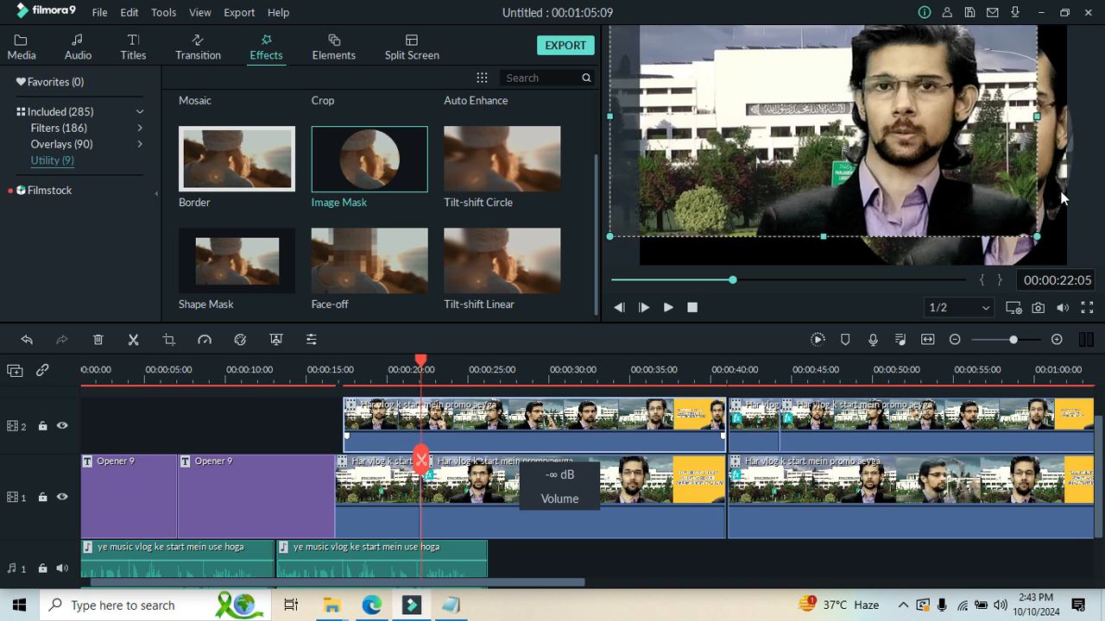
{"action": "left_click_drag", "start_coordinate": [1034, 119], "coordinate": [909, 129]}
{"action": "left_click_drag", "start_coordinate": [843, 149], "coordinate": [794, 166]}
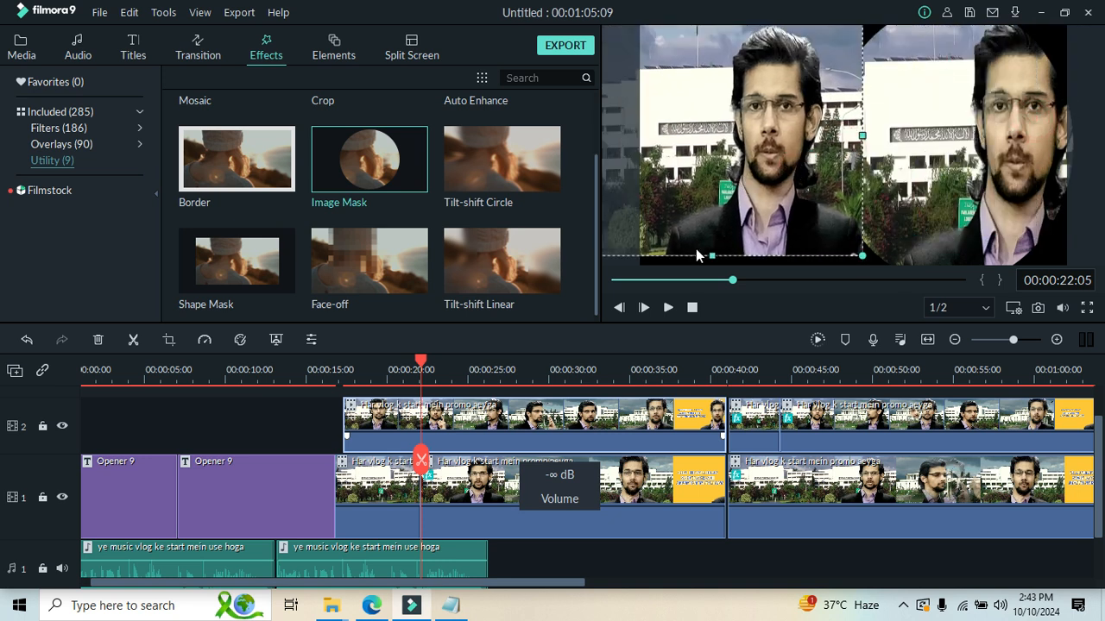
{"action": "left_click_drag", "start_coordinate": [710, 270], "coordinate": [709, 273]}
{"action": "left_click_drag", "start_coordinate": [757, 199], "coordinate": [788, 190]}
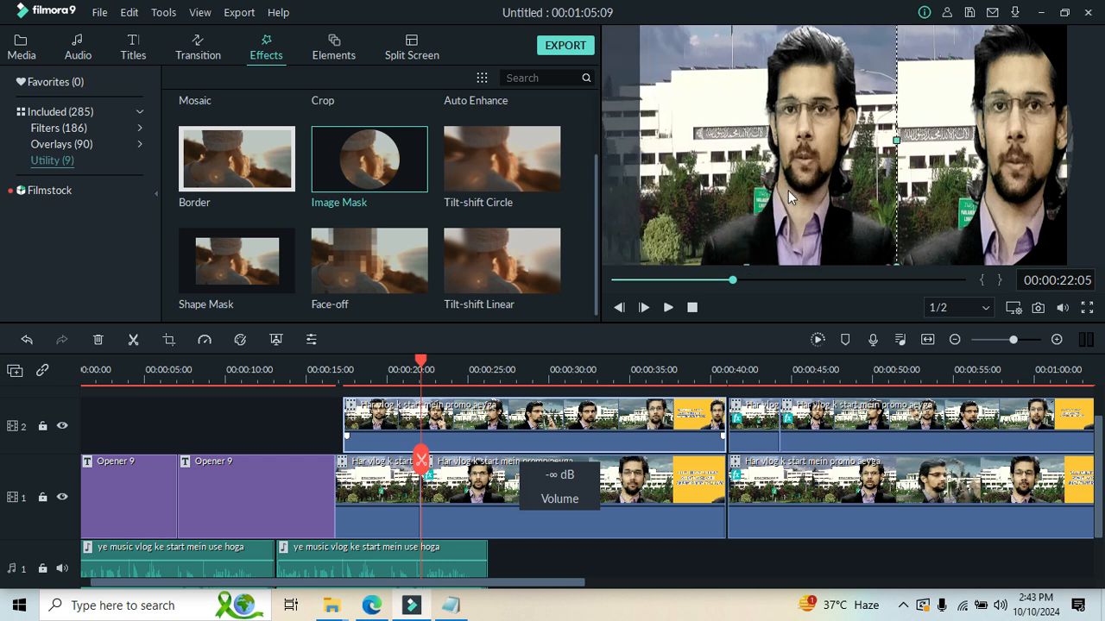
Play the adjusted double-character layout and pause at about 00:00:28:15.
{"action": "left_click", "coordinate": [668, 307]}
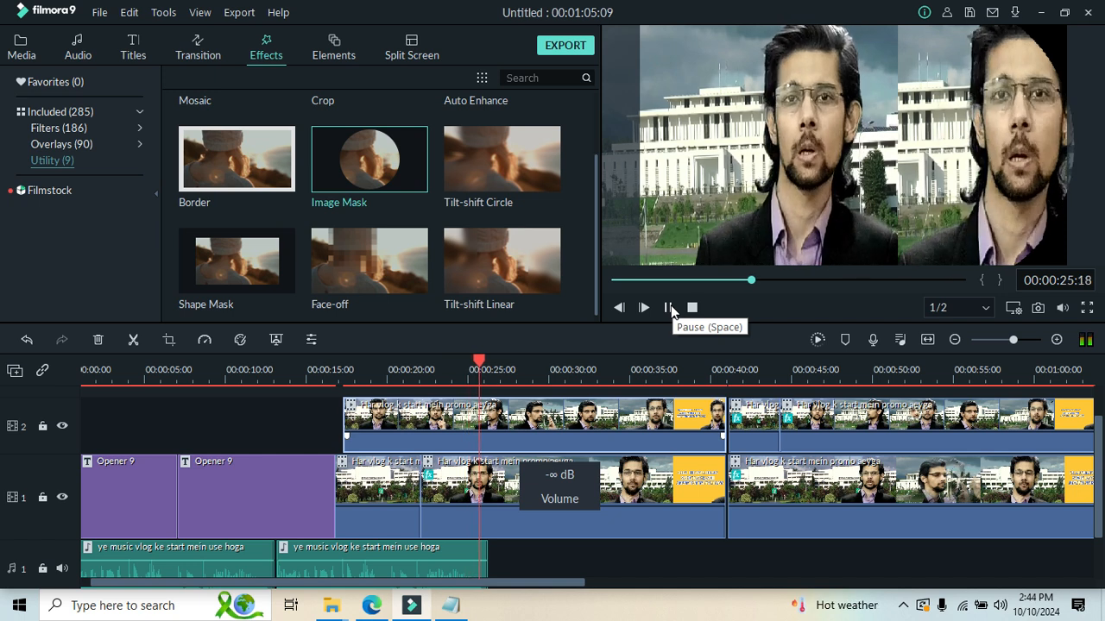
{"action": "left_click", "coordinate": [670, 308]}
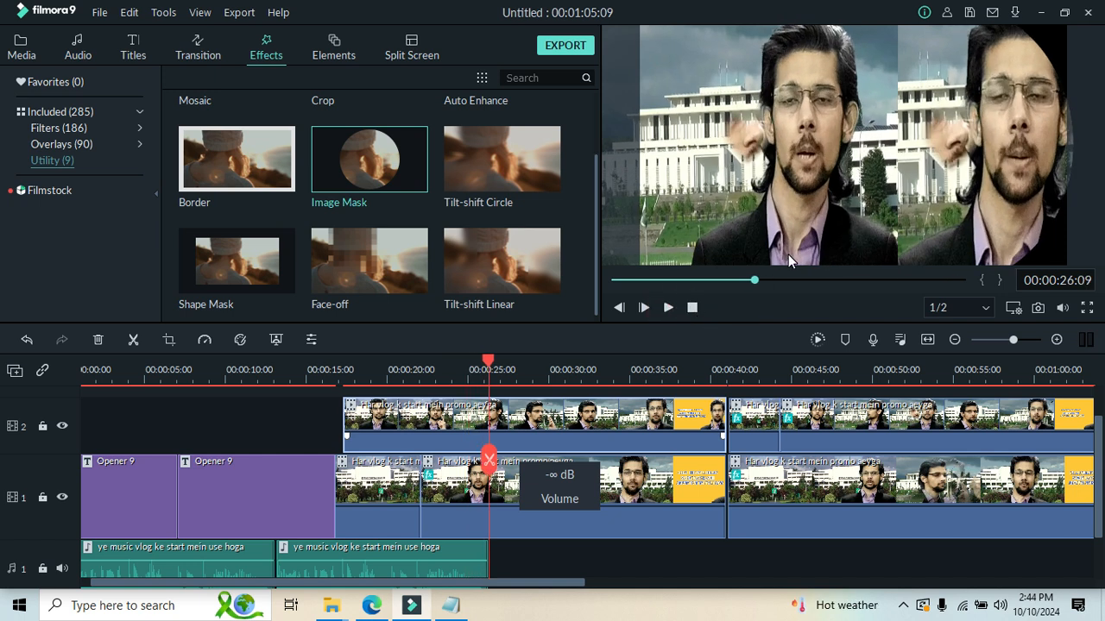
{"action": "left_click", "coordinate": [669, 308]}
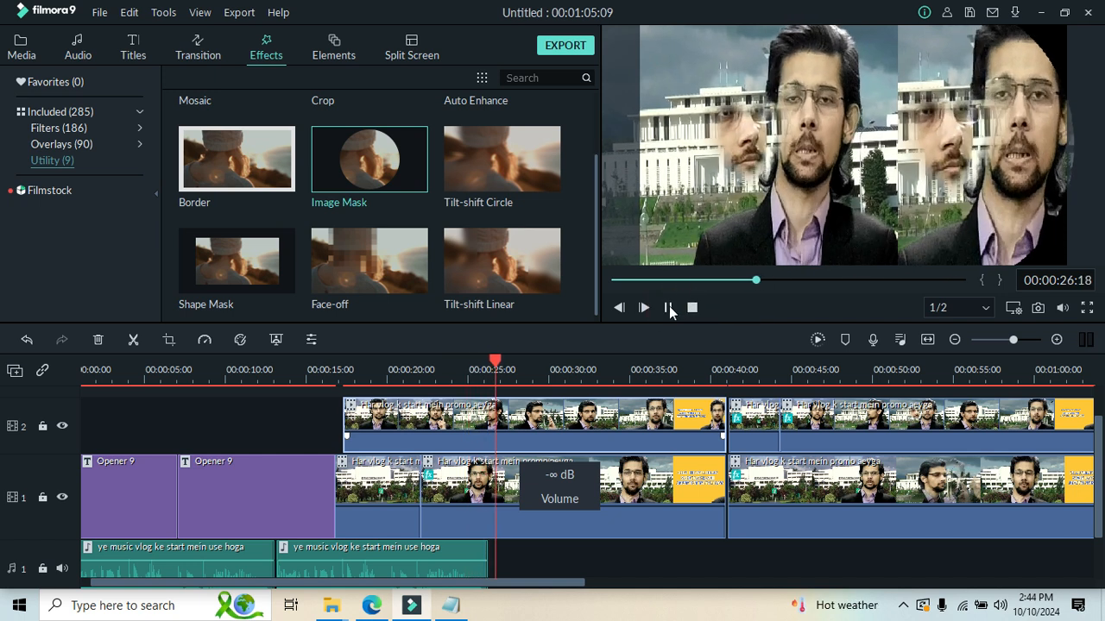
{"action": "left_click", "coordinate": [669, 308]}
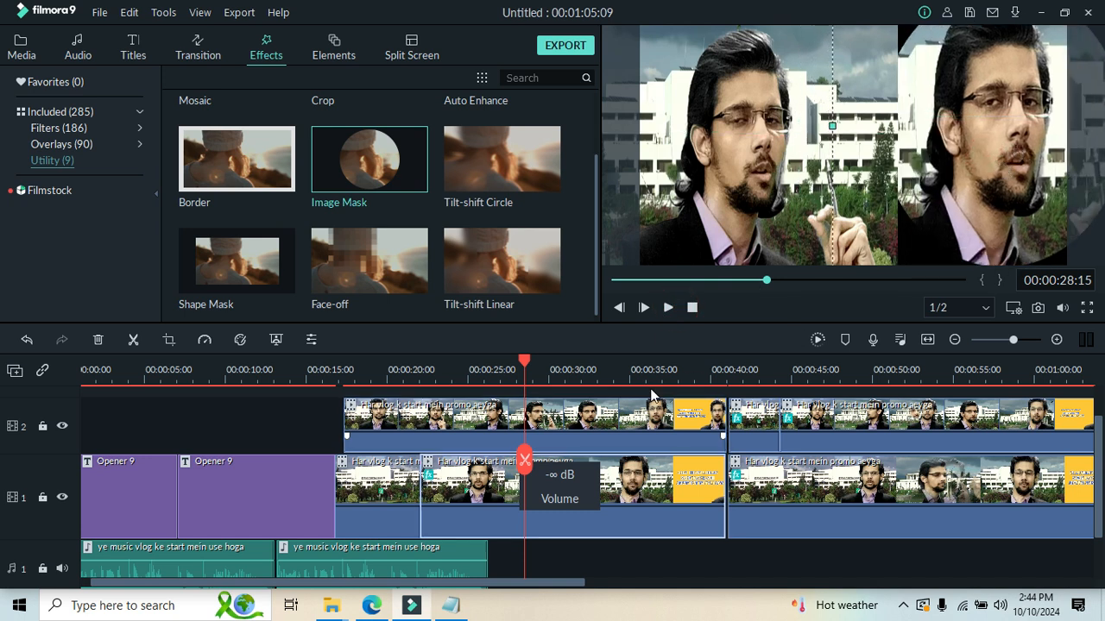
Split the masked track 1 clip at 00:00:28:15 and cut its second part from the timeline.
{"action": "left_click", "coordinate": [596, 514]}
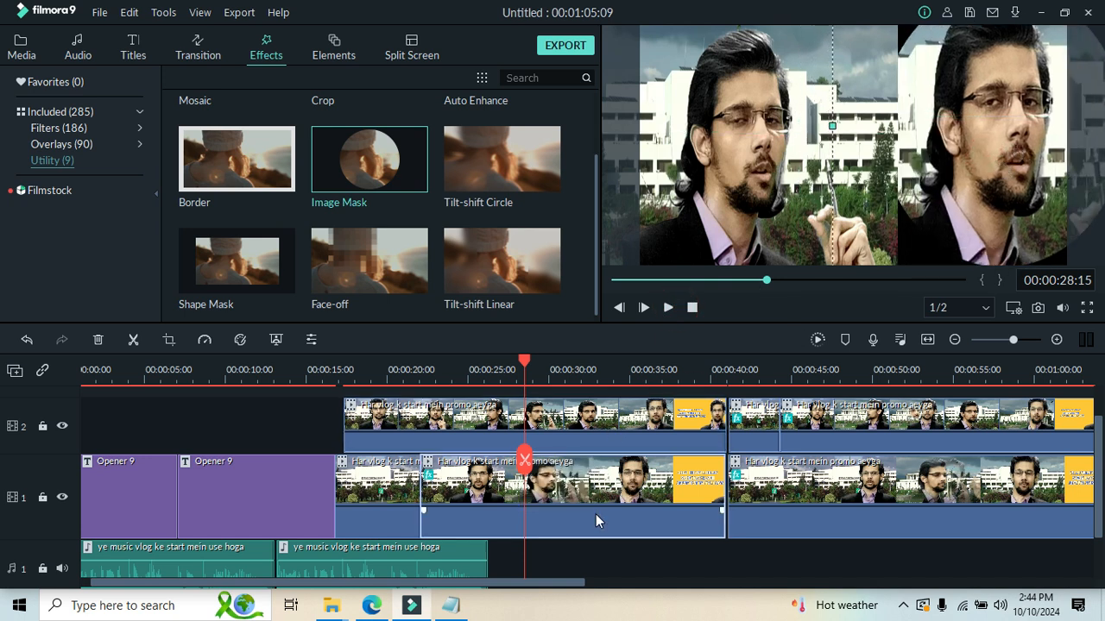
{"action": "right_click", "coordinate": [550, 477]}
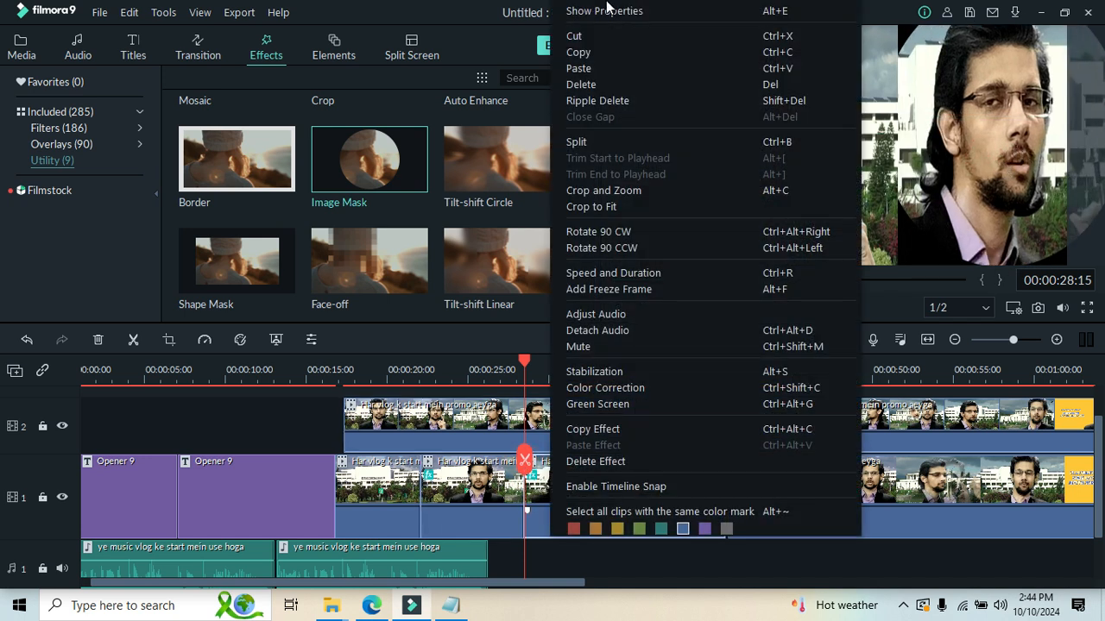
{"action": "left_click", "coordinate": [613, 39]}
Split the track 2 clip at the playhead and move its first part into the gap on track 1.
{"action": "left_click", "coordinate": [534, 430]}
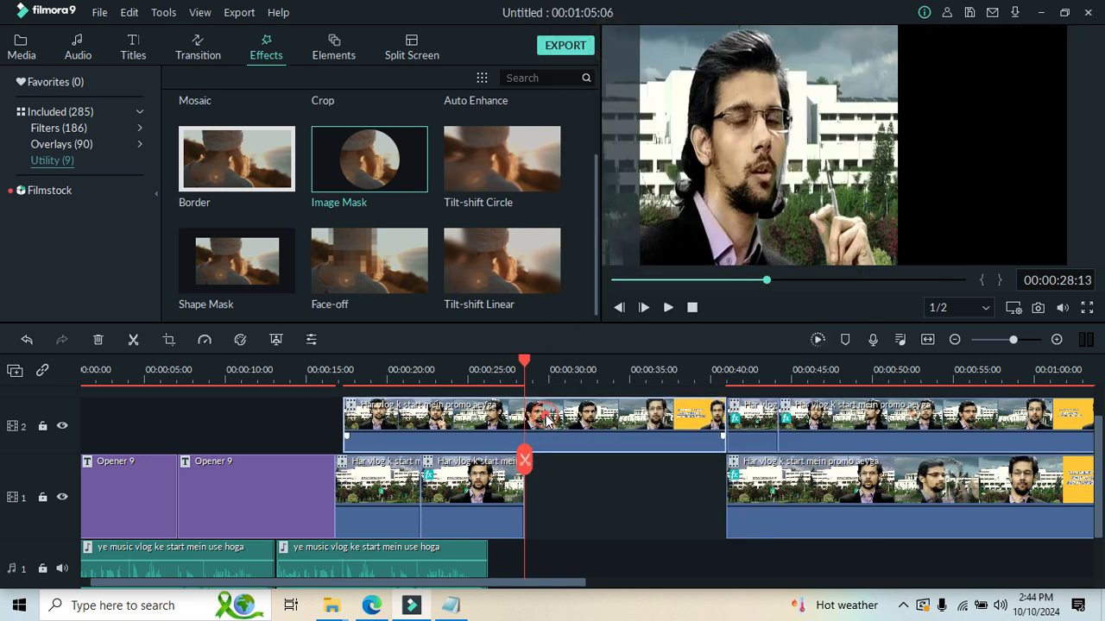
{"action": "left_click", "coordinate": [524, 460]}
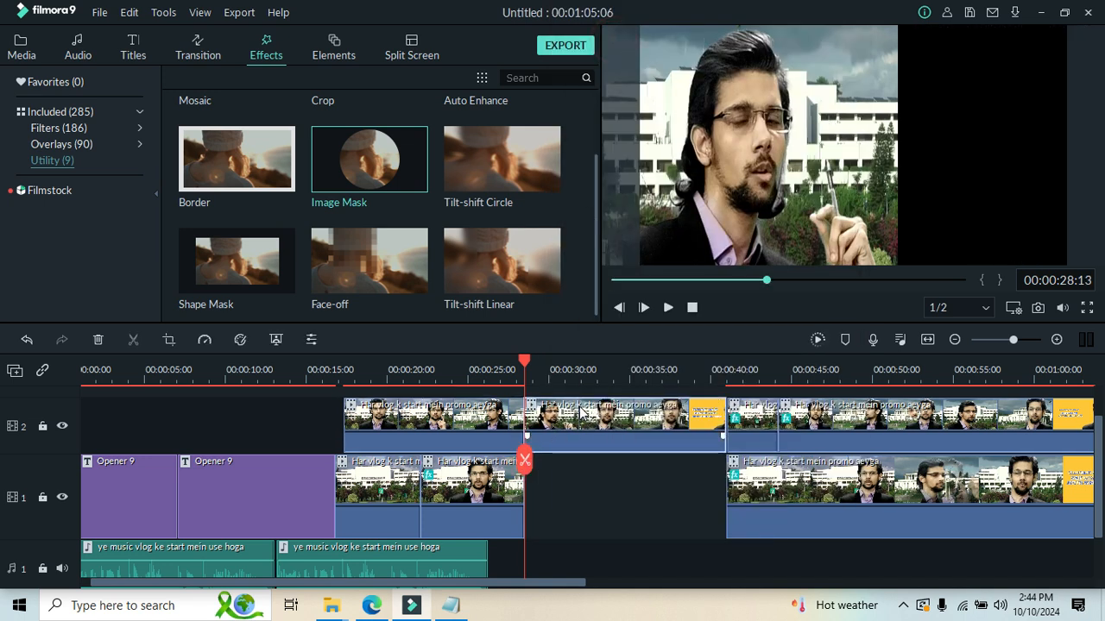
{"action": "left_click_drag", "start_coordinate": [473, 409], "coordinate": [655, 503]}
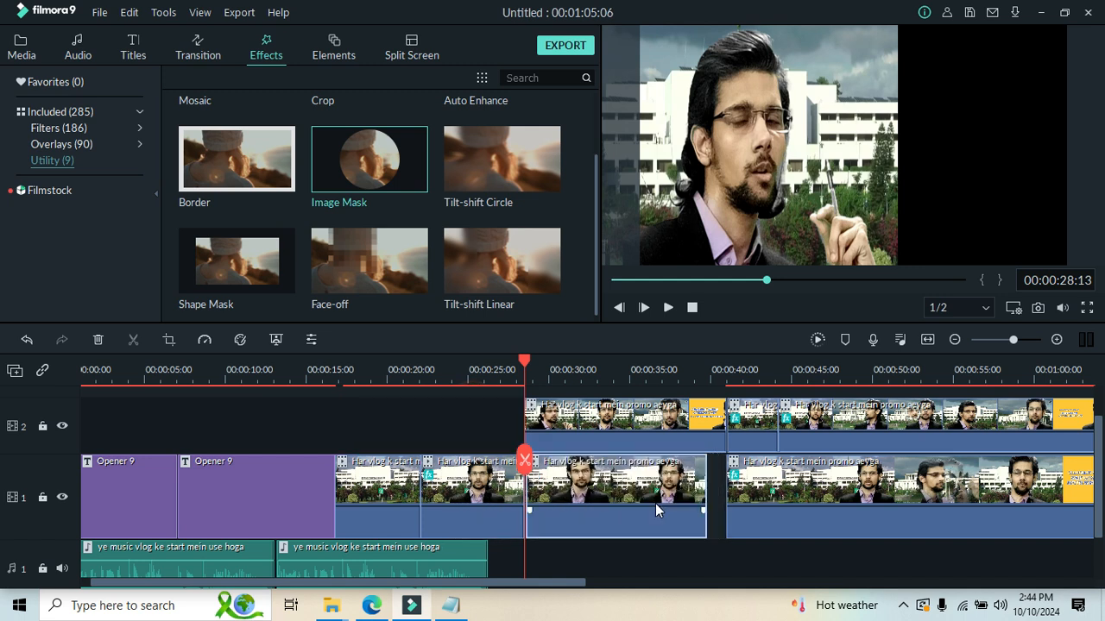
Briefly play the stacked clips, then shift the track 2 clip right and the track 1 clip left in the preview.
{"action": "left_click", "coordinate": [667, 308]}
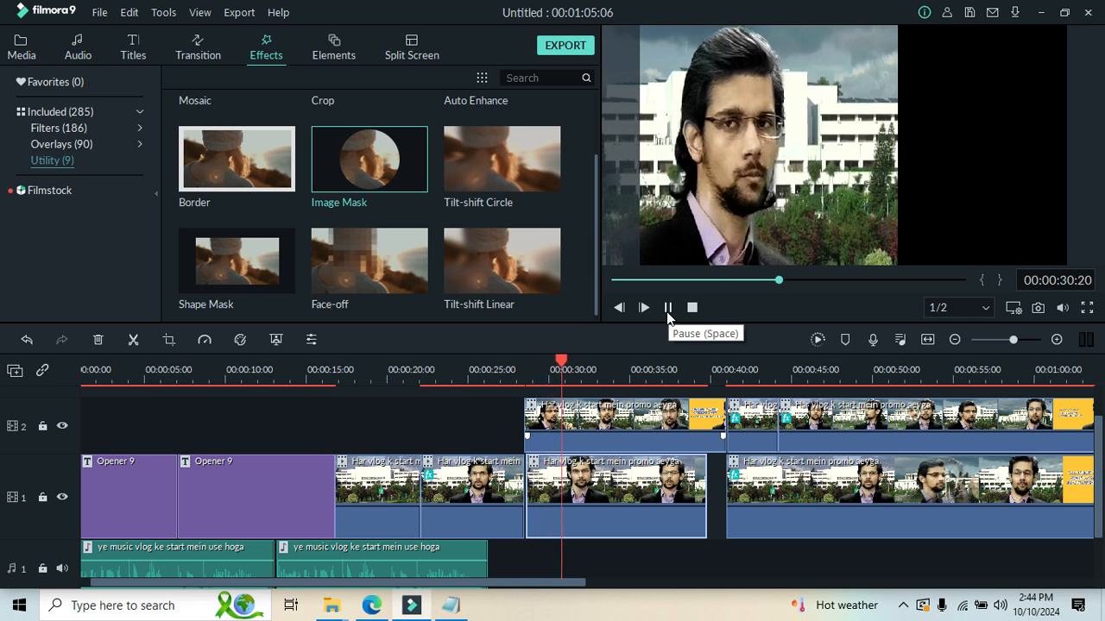
{"action": "left_click", "coordinate": [667, 309]}
{"action": "left_click_drag", "start_coordinate": [867, 209], "coordinate": [934, 210]}
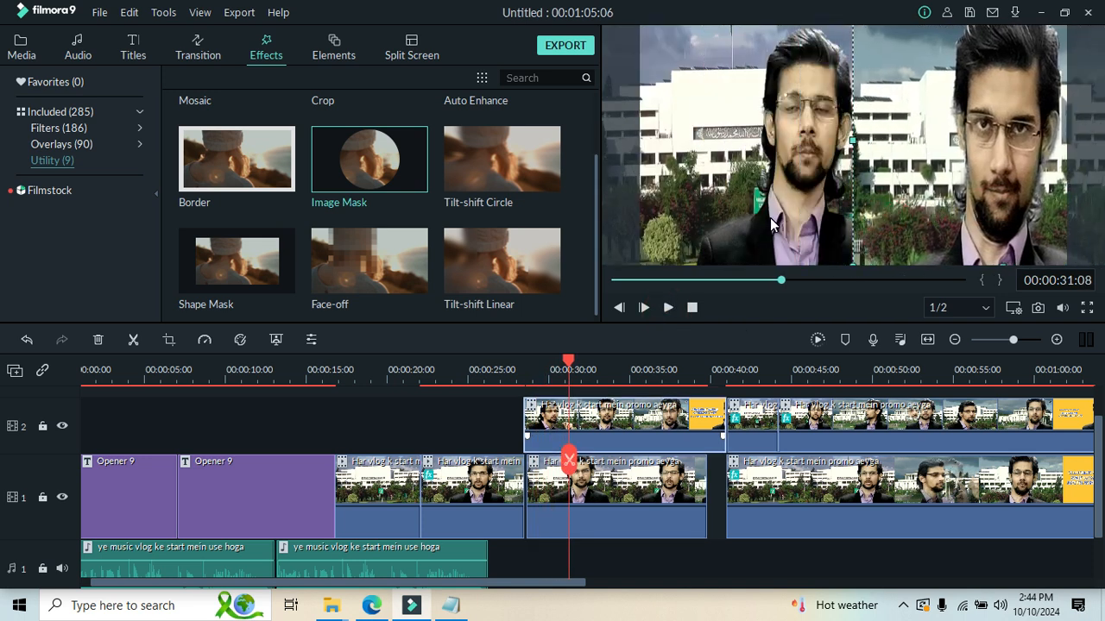
{"action": "left_click_drag", "start_coordinate": [770, 218], "coordinate": [739, 212]}
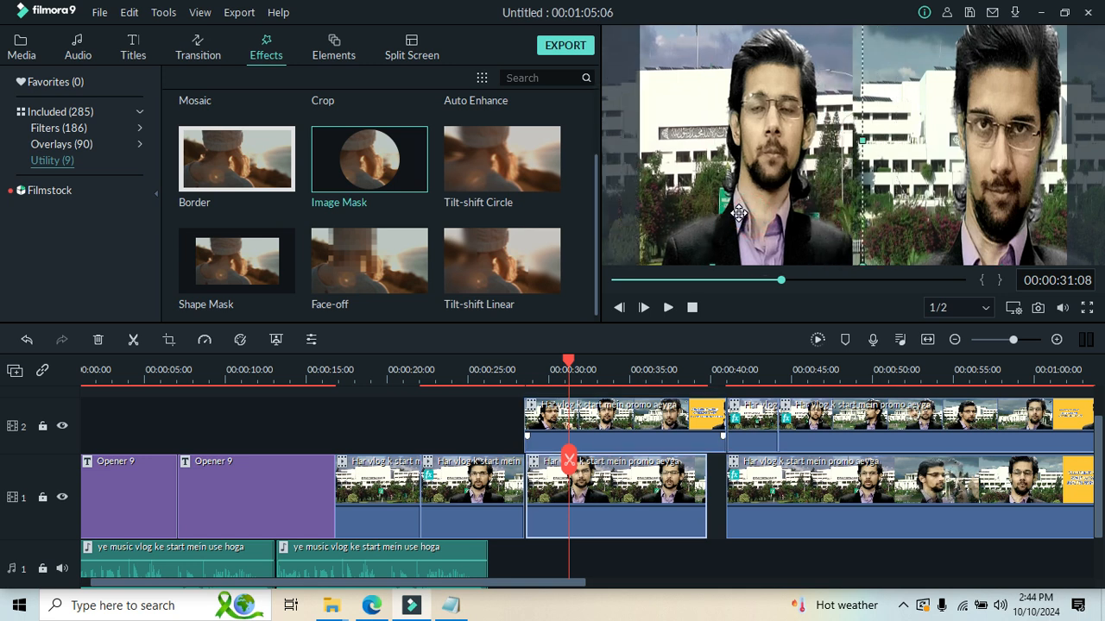
Extend the end of the moved track 1 clip to meet the start of the next masked clip.
{"action": "left_click", "coordinate": [638, 415]}
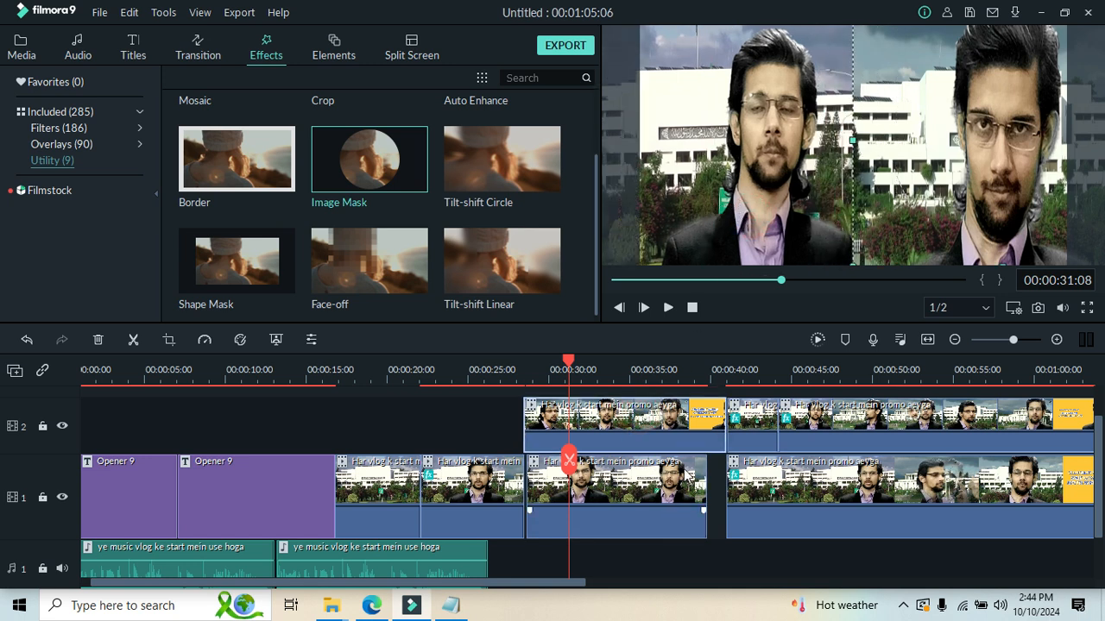
{"action": "left_click", "coordinate": [680, 474]}
{"action": "left_click_drag", "start_coordinate": [708, 465], "coordinate": [727, 466]}
Play the unmasked side-by-side clips from 00:00:28:24 to about 00:00:37:10.
{"action": "left_click_drag", "start_coordinate": [572, 370], "coordinate": [535, 384]}
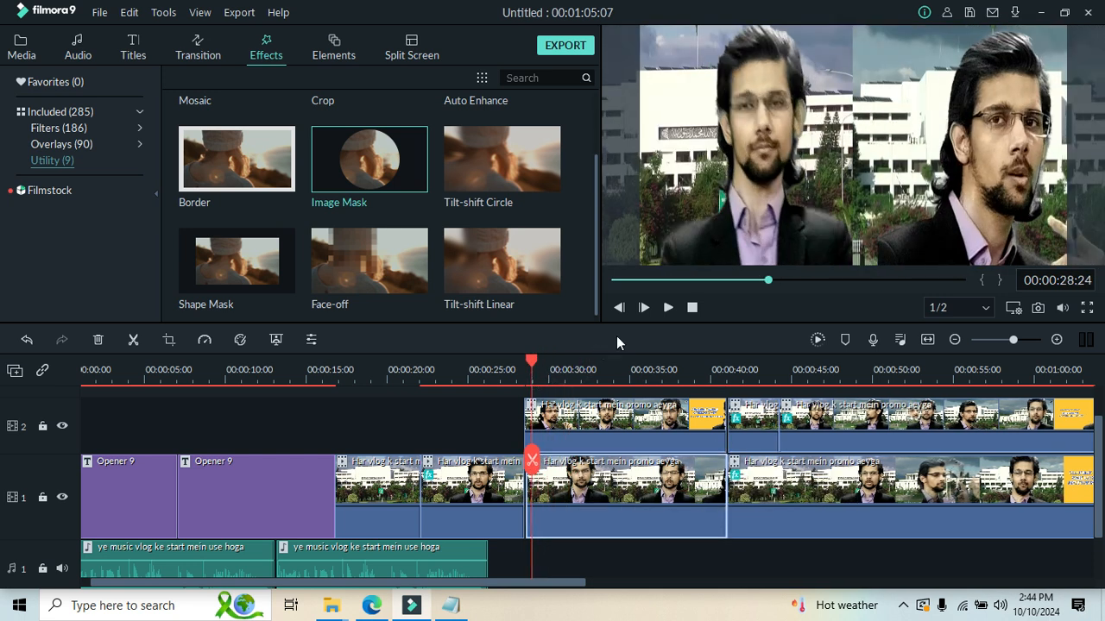
{"action": "left_click", "coordinate": [668, 307]}
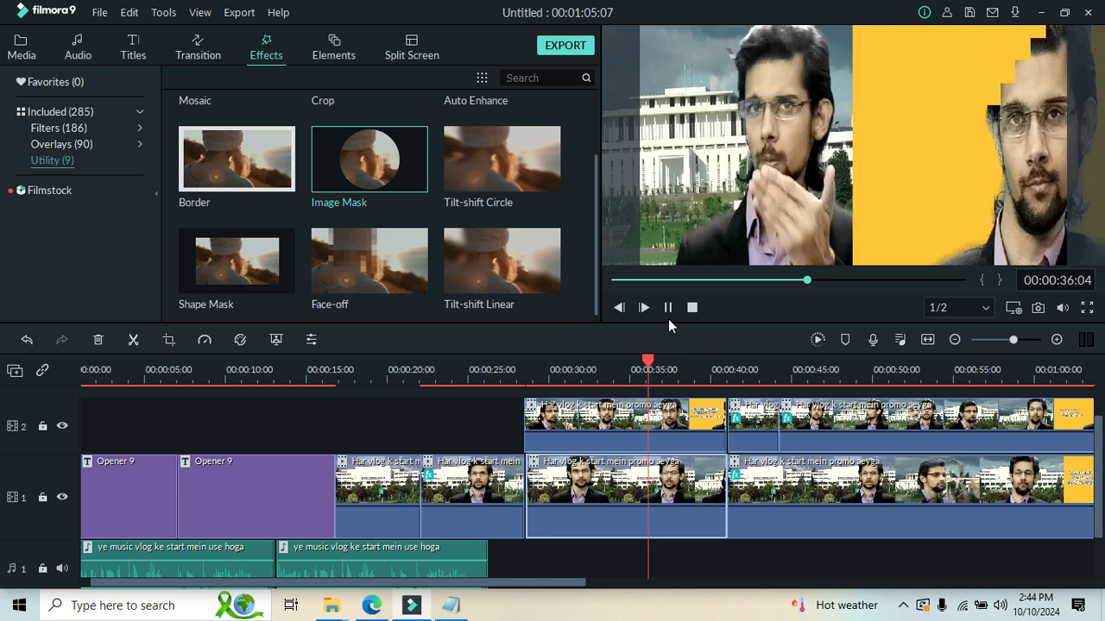
{"action": "left_click", "coordinate": [667, 311]}
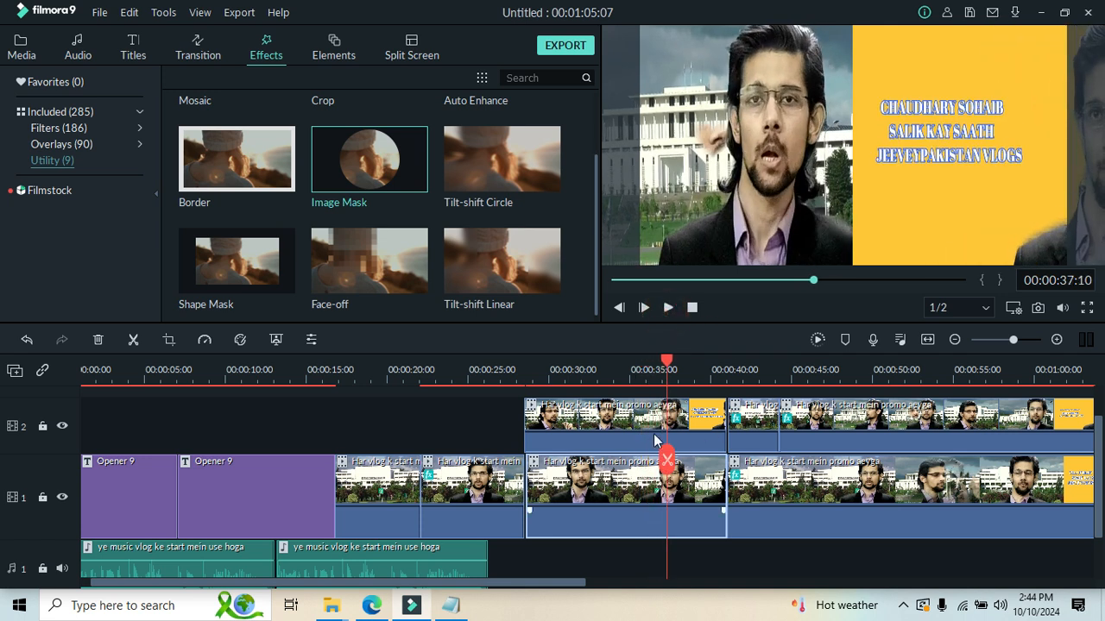
Cut the unmasked track 2 clip above the extended track 1 clip from the timeline.
{"action": "left_click", "coordinate": [686, 406]}
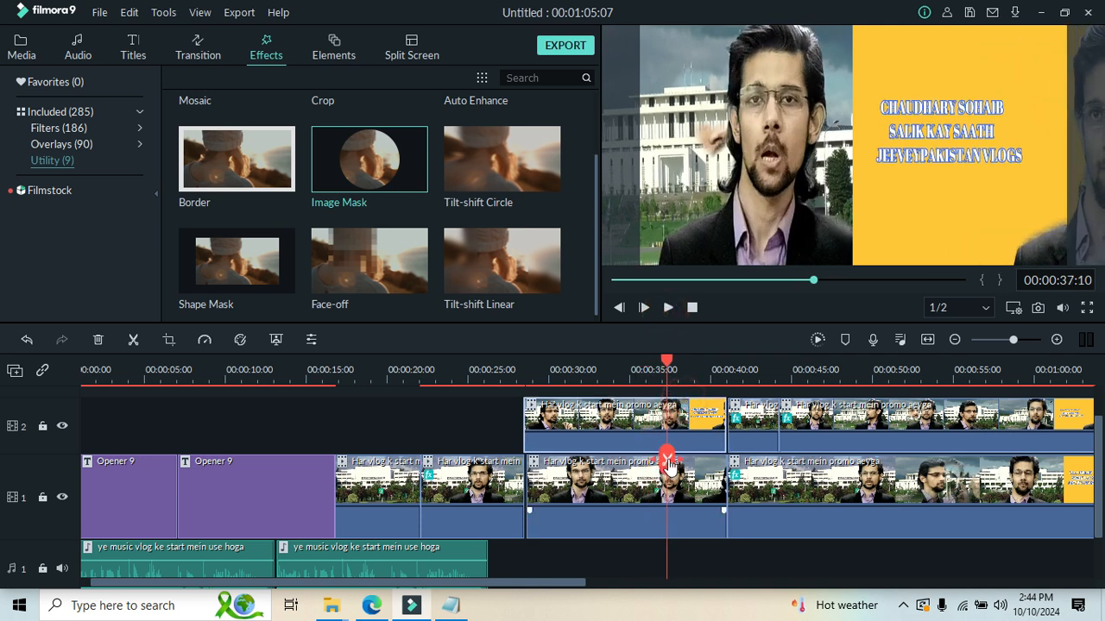
{"action": "right_click", "coordinate": [615, 423]}
{"action": "left_click", "coordinate": [668, 37]}
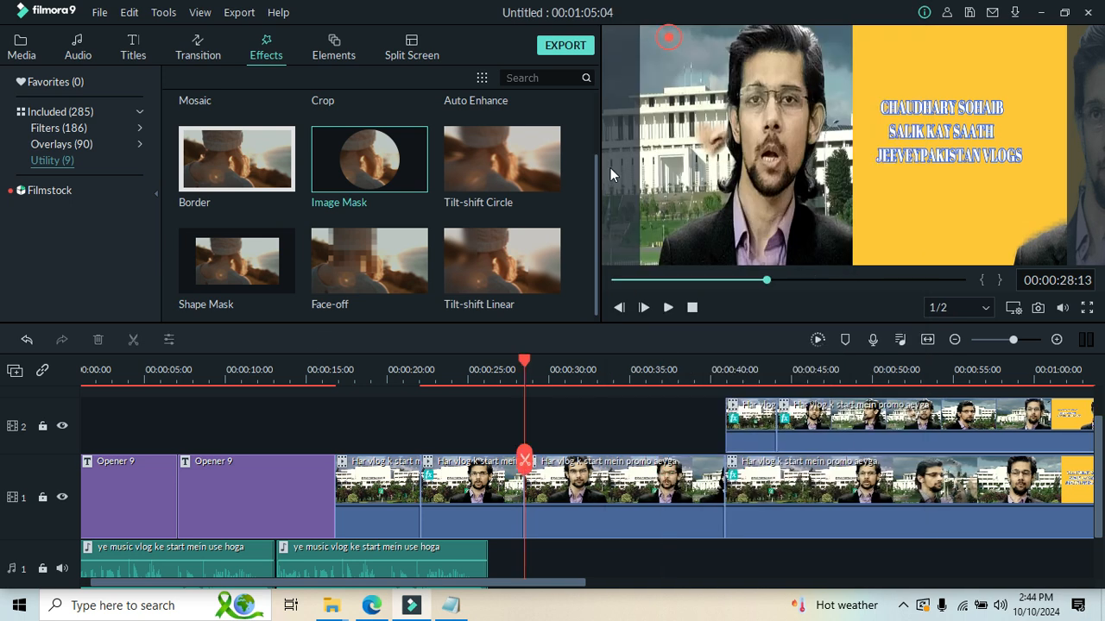
Move the long masked track 2 clip earlier to start at about 00:00:20:00 and delete its mask effect.
{"action": "left_click_drag", "start_coordinate": [871, 422], "coordinate": [481, 430]}
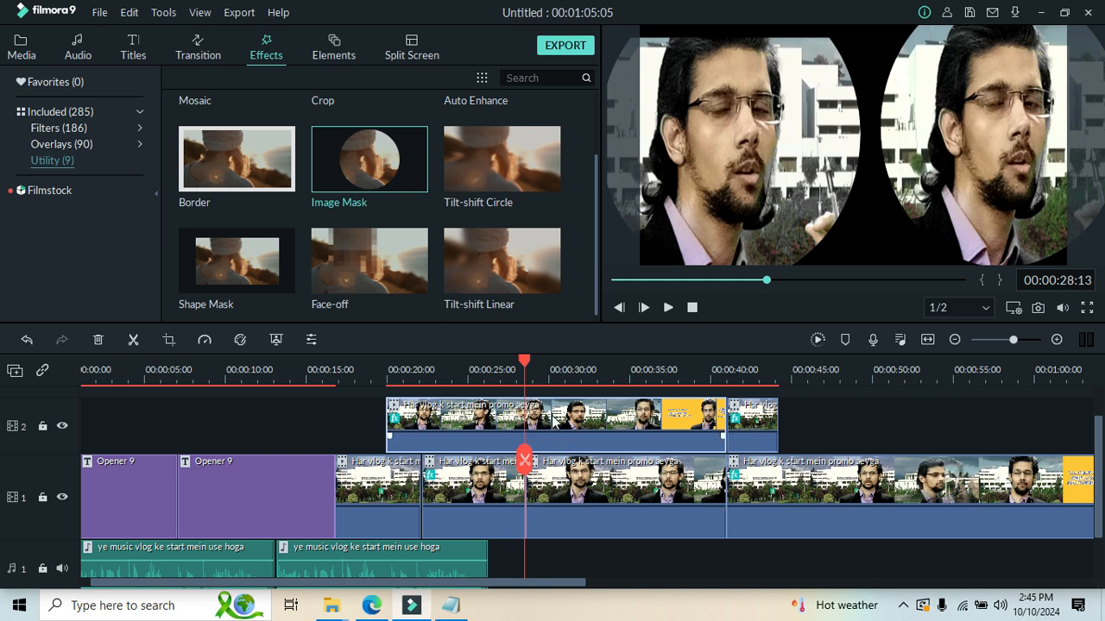
{"action": "right_click", "coordinate": [554, 418]}
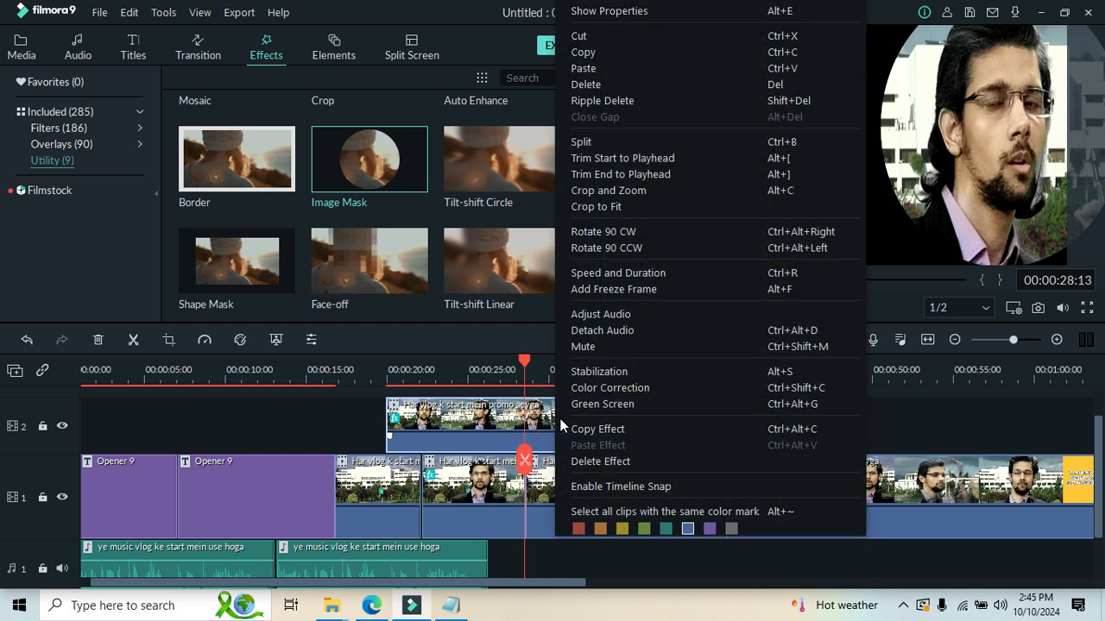
{"action": "left_click", "coordinate": [597, 466]}
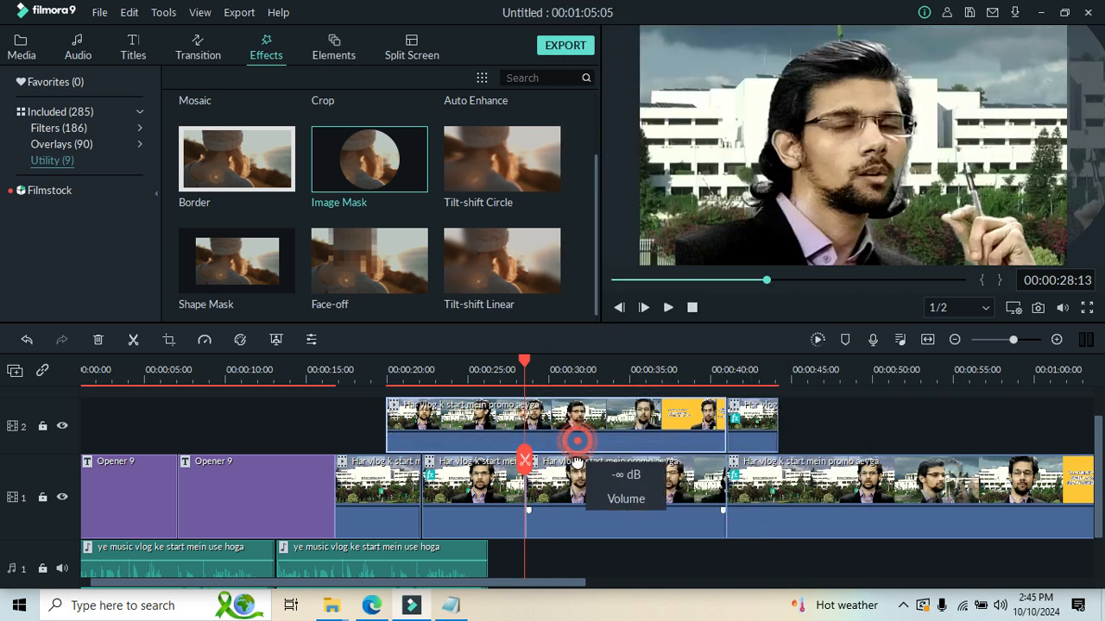
Narrow the unmasked track 2 clip in the preview, shift it to the left half and extend its lower edge.
{"action": "left_click", "coordinate": [884, 177]}
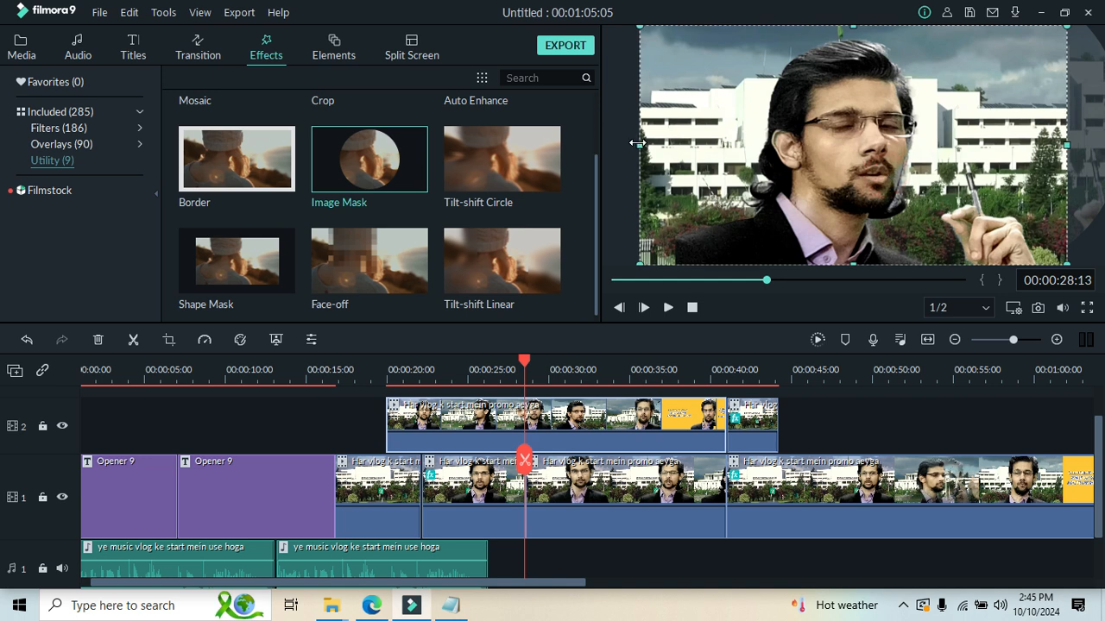
{"action": "left_click_drag", "start_coordinate": [659, 140], "coordinate": [807, 144]}
{"action": "left_click_drag", "start_coordinate": [955, 197], "coordinate": [755, 160]}
{"action": "left_click_drag", "start_coordinate": [726, 233], "coordinate": [723, 260]}
Delete the mask effect from the track 1 clip starting at about 00:00:22:03 and lower its volume to the minimum.
{"action": "left_click", "coordinate": [619, 467]}
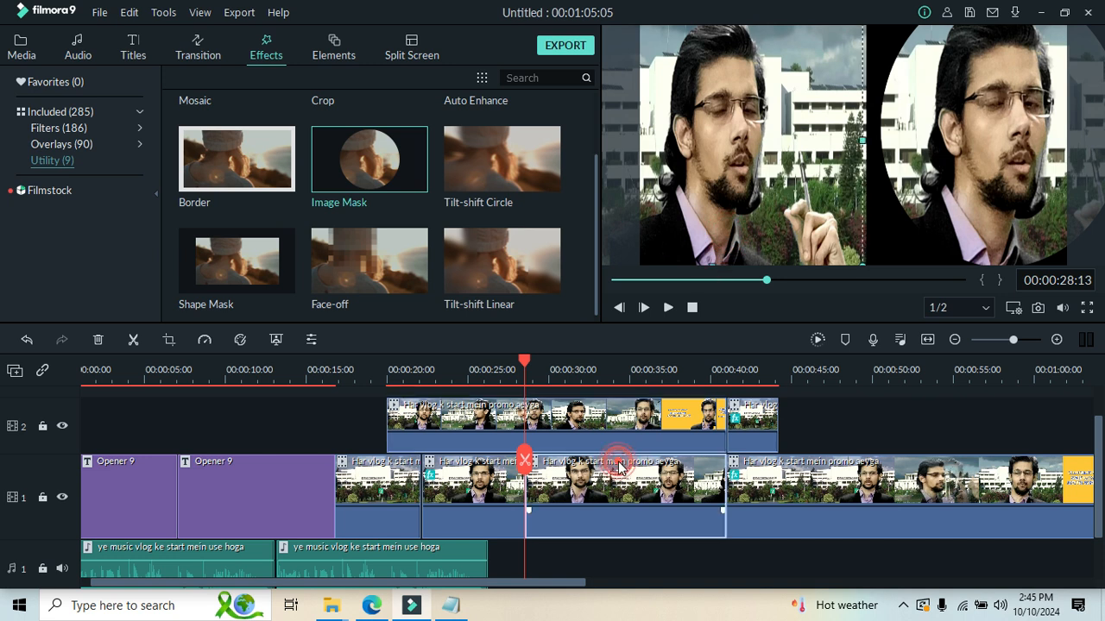
{"action": "left_click", "coordinate": [937, 205]}
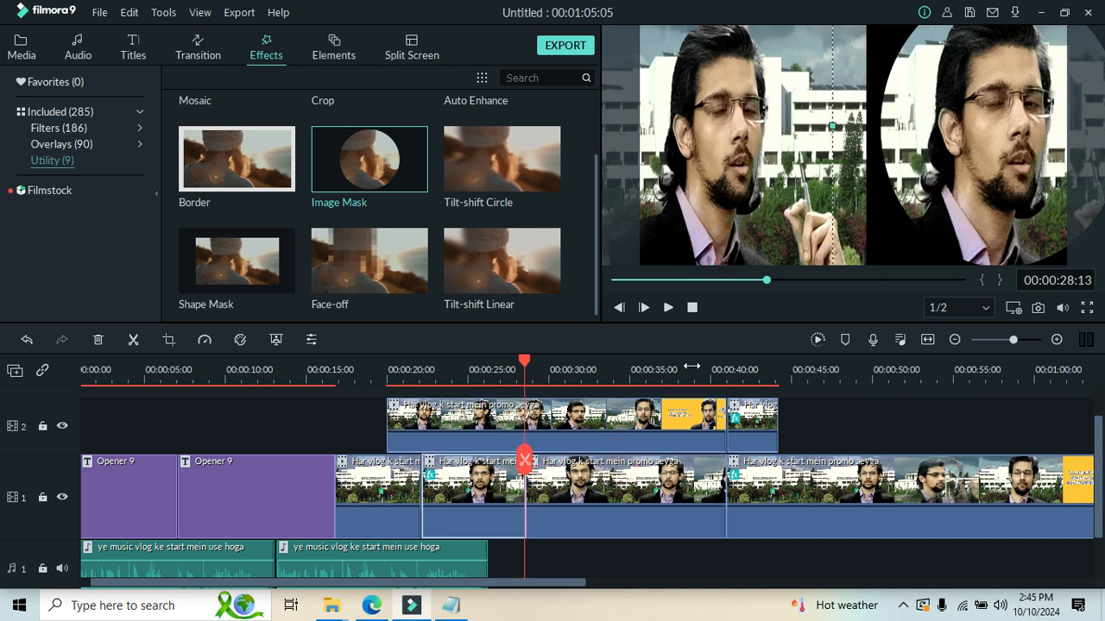
{"action": "double_click", "coordinate": [997, 209]}
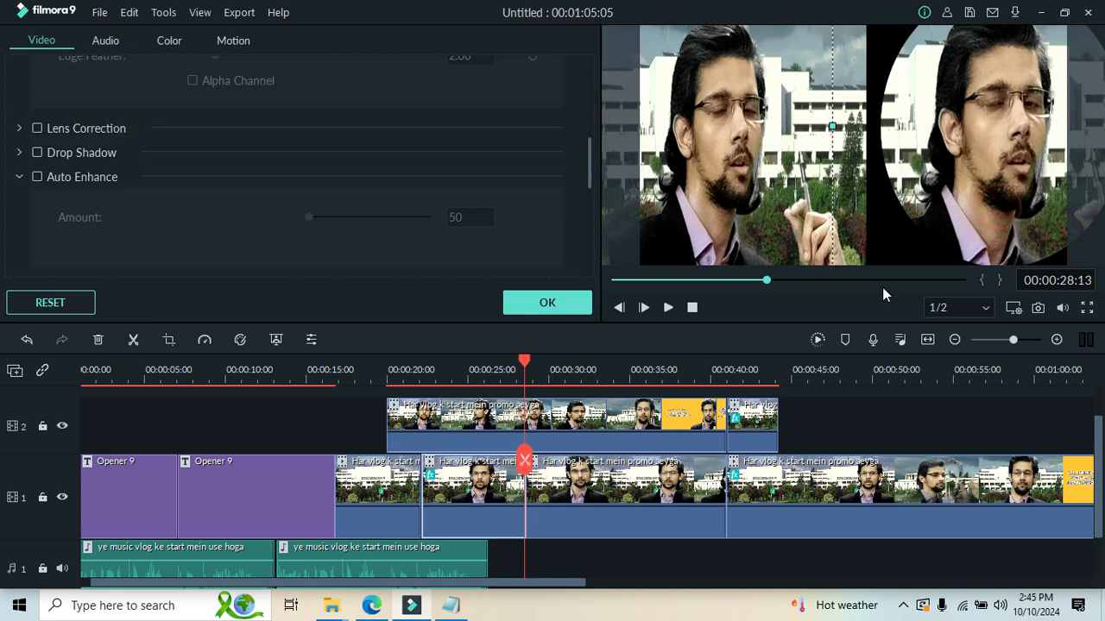
{"action": "right_click", "coordinate": [477, 499]}
{"action": "left_click", "coordinate": [548, 459]}
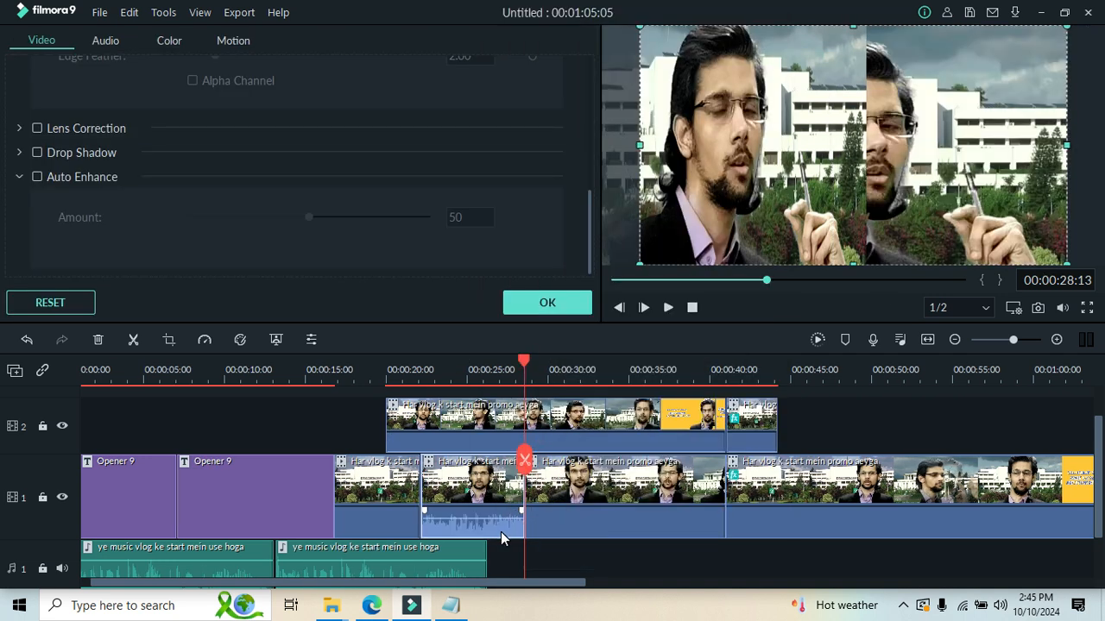
{"action": "left_click_drag", "start_coordinate": [518, 512], "coordinate": [508, 552]}
Shift that track 1 clip to the right half of the preview, extend its lower edge and narrow it from the left.
{"action": "left_click_drag", "start_coordinate": [896, 173], "coordinate": [980, 179]}
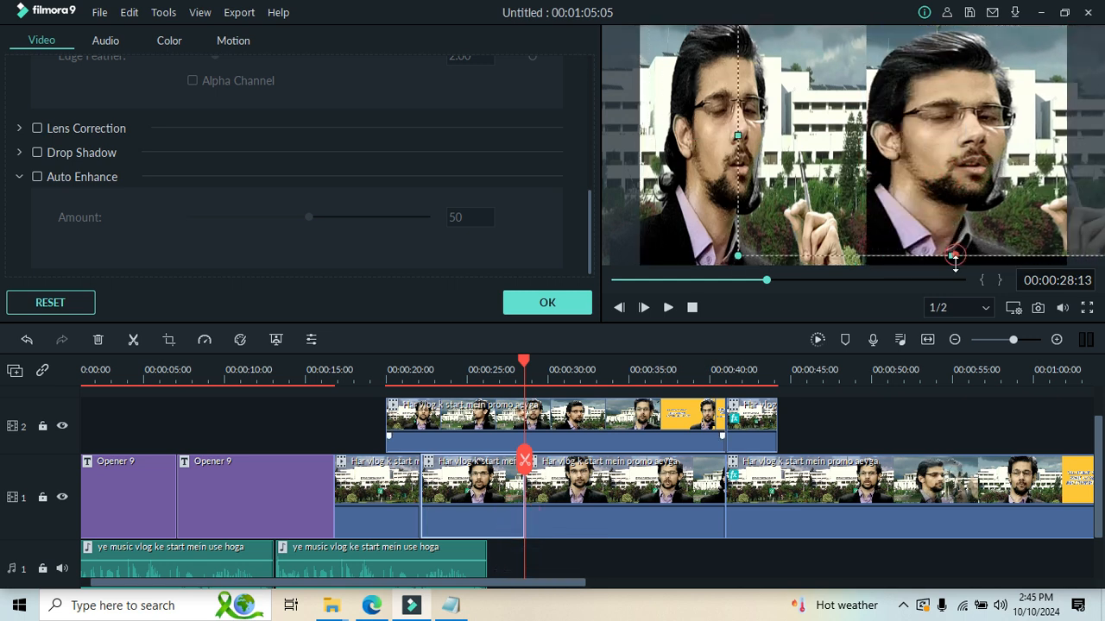
{"action": "left_click_drag", "start_coordinate": [955, 255], "coordinate": [956, 280]}
{"action": "left_click_drag", "start_coordinate": [736, 148], "coordinate": [808, 155]}
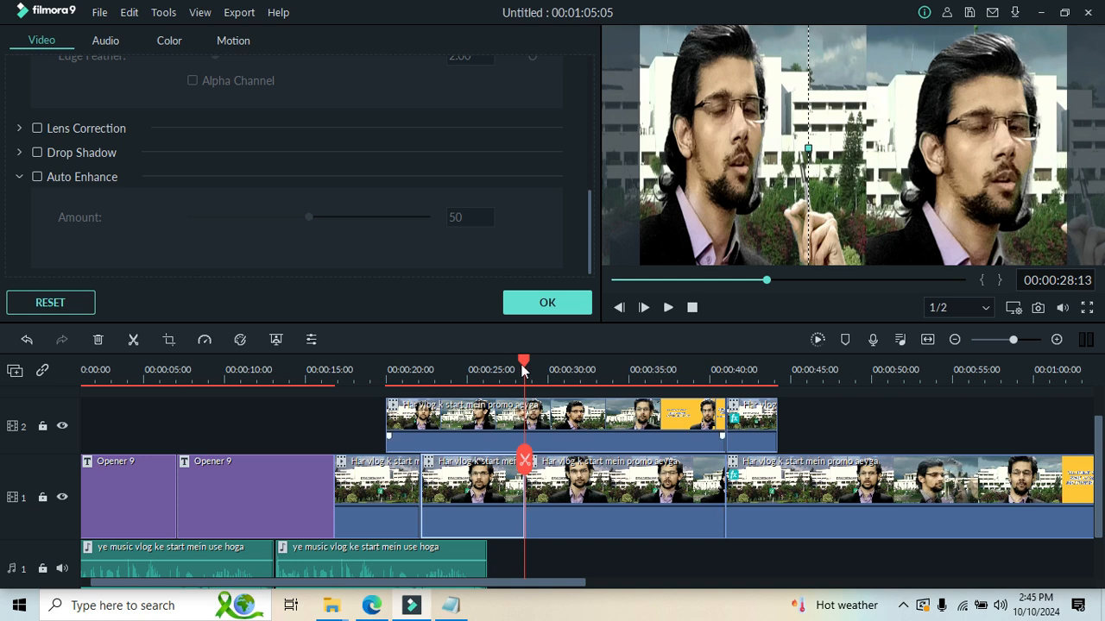
Play the unmasked side-by-side clips from 00:00:22:03 to about 00:00:29:12.
{"action": "left_click_drag", "start_coordinate": [527, 369], "coordinate": [420, 368]}
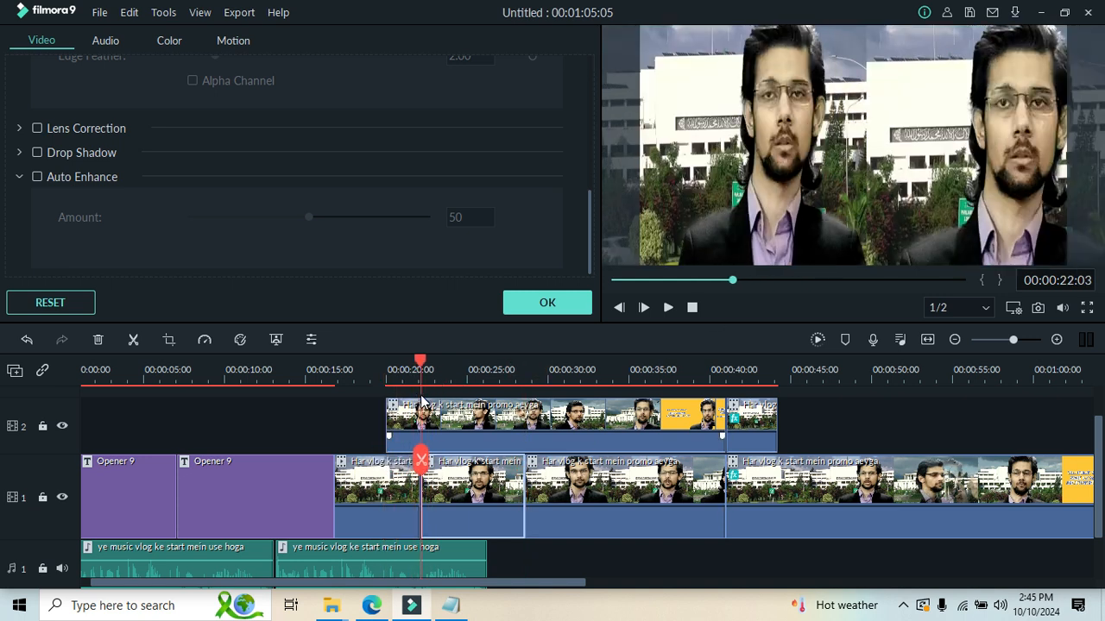
{"action": "left_click", "coordinate": [665, 307]}
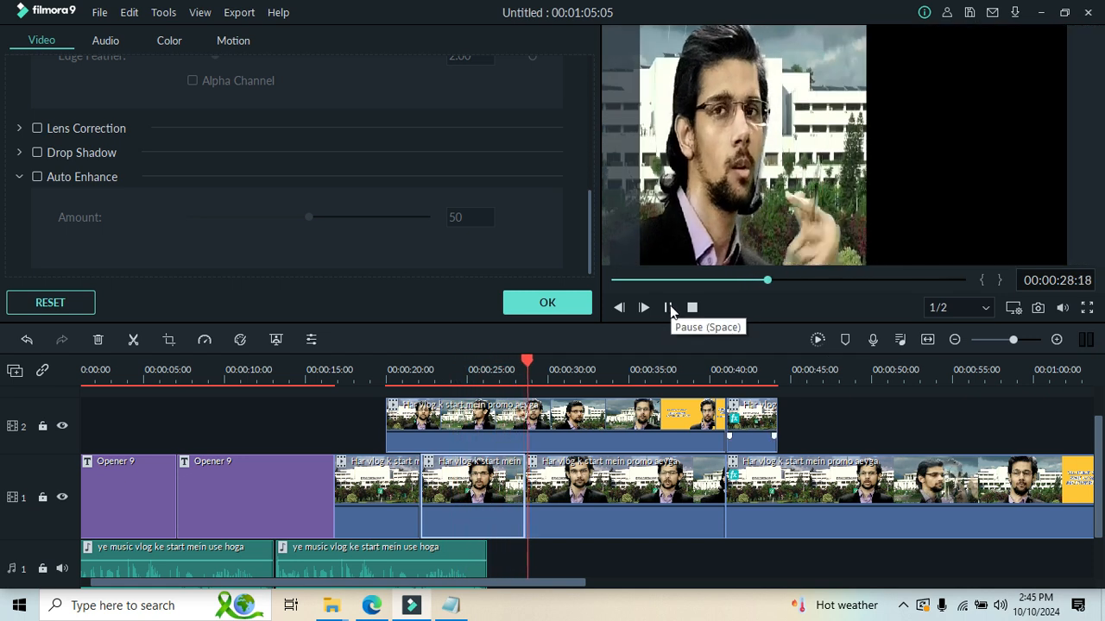
{"action": "left_click", "coordinate": [668, 308]}
Cut the unmasked track 1 clip at the playhead, move the following masked clip into its place and briefly play the join.
{"action": "left_click", "coordinate": [592, 466]}
{"action": "right_click", "coordinate": [595, 466]}
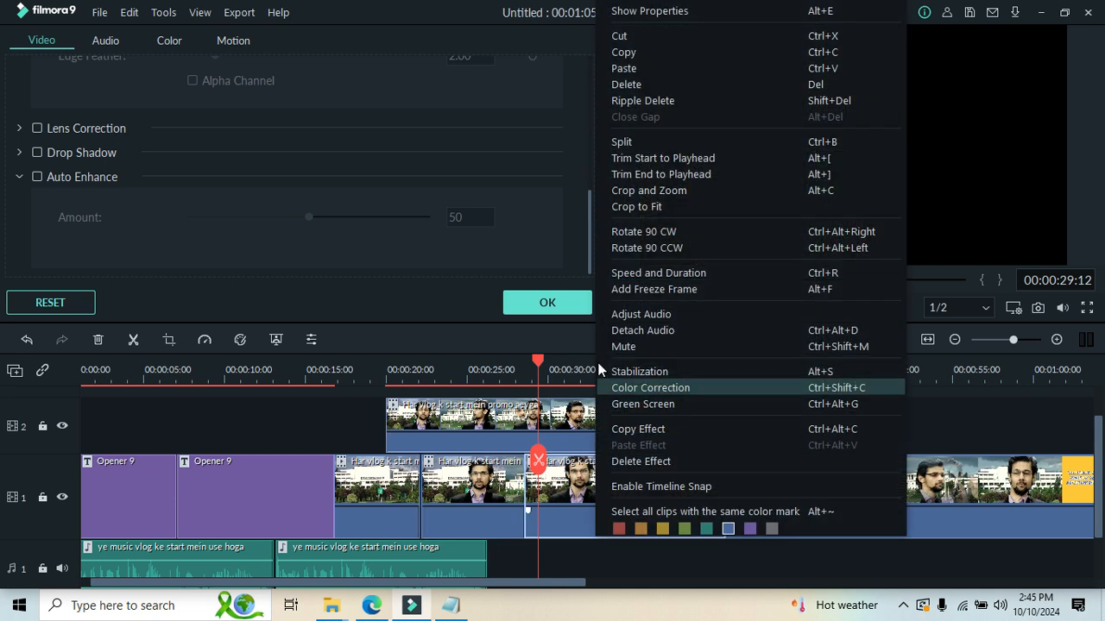
{"action": "left_click", "coordinate": [616, 35]}
{"action": "left_click_drag", "start_coordinate": [673, 496], "coordinate": [556, 515]}
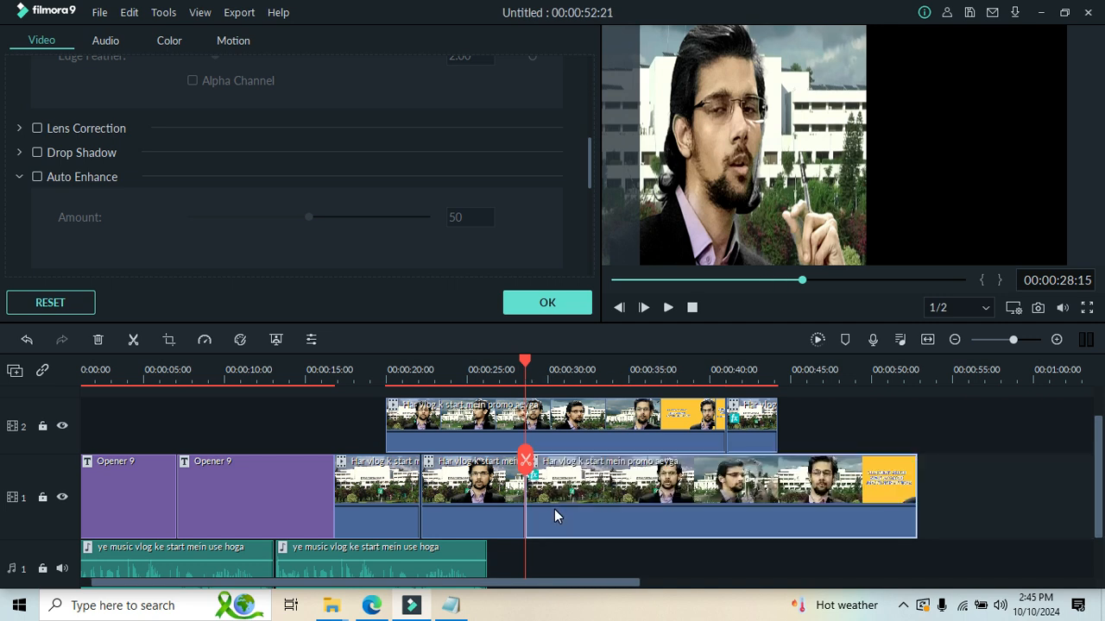
{"action": "left_click", "coordinate": [668, 307]}
Delete the mask effect from the moved track 1 clip, shift it right in the preview and extend its lower edge.
{"action": "right_click", "coordinate": [636, 503]}
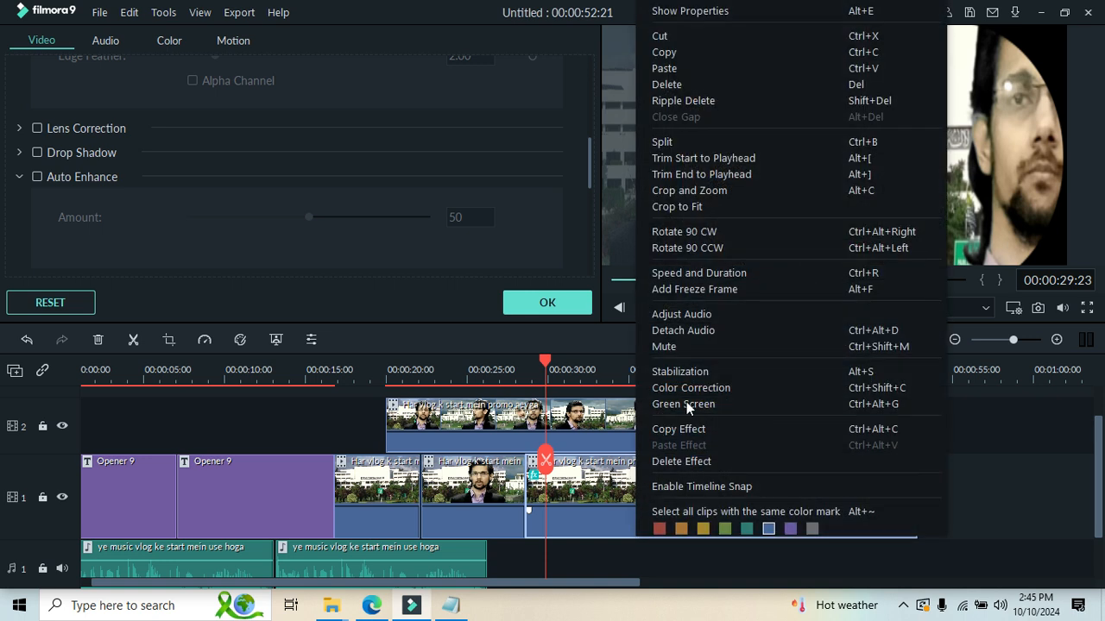
{"action": "left_click", "coordinate": [706, 455]}
{"action": "left_click_drag", "start_coordinate": [960, 127], "coordinate": [991, 139]}
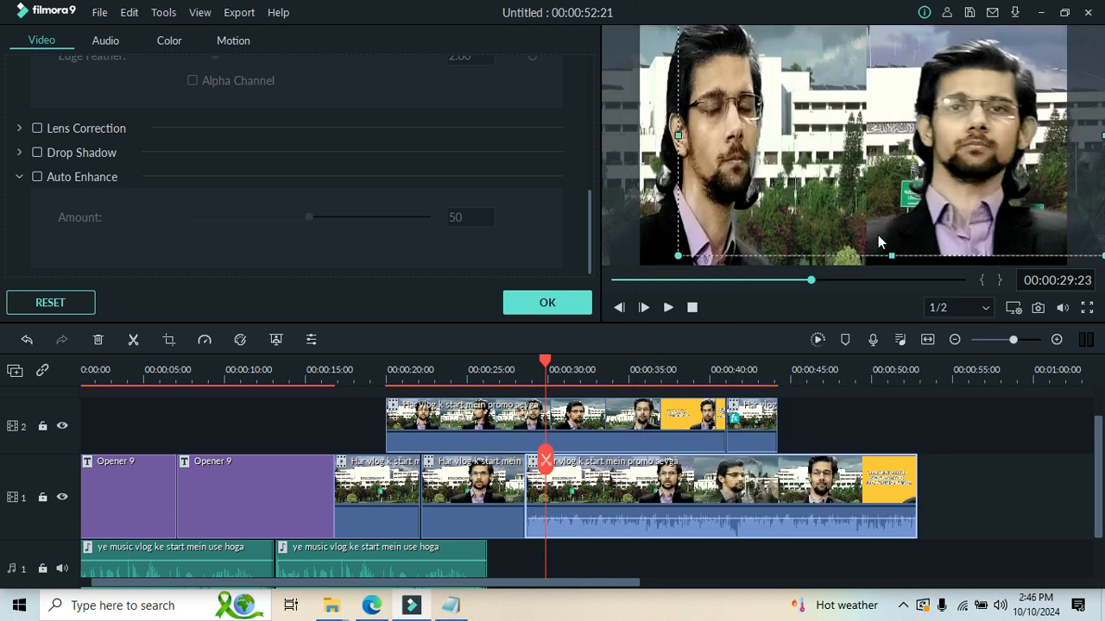
{"action": "left_click_drag", "start_coordinate": [887, 256], "coordinate": [886, 282]}
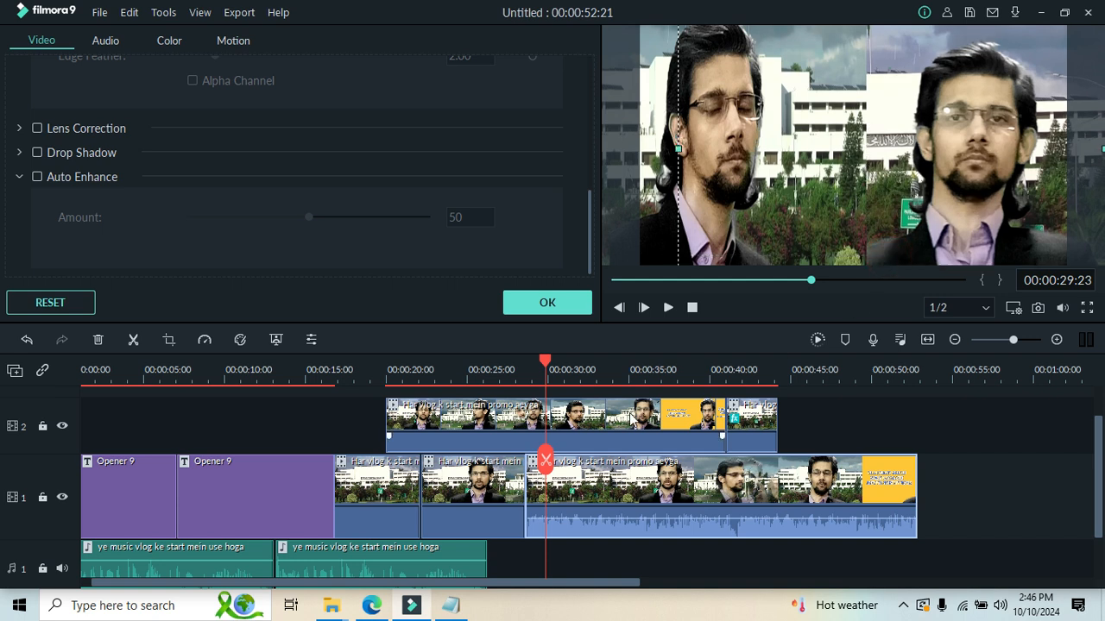
{"action": "left_click", "coordinate": [547, 302]}
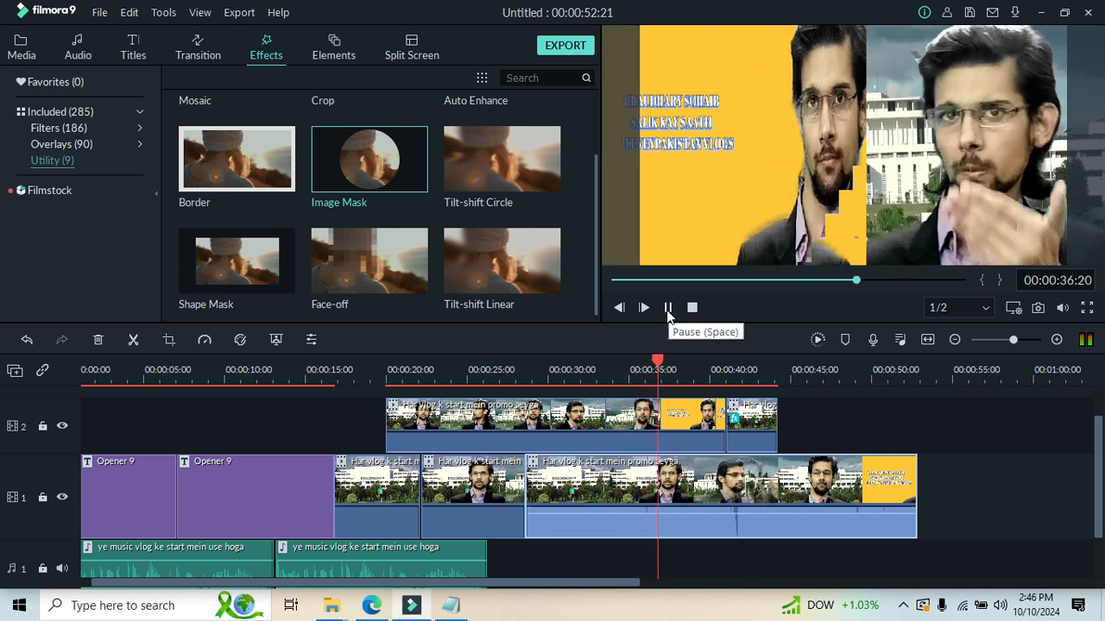
Split the track 2 clip at about 00:00:37:00, where the yellow title screen begins, and cut the part after the split.
{"action": "left_click", "coordinate": [667, 308]}
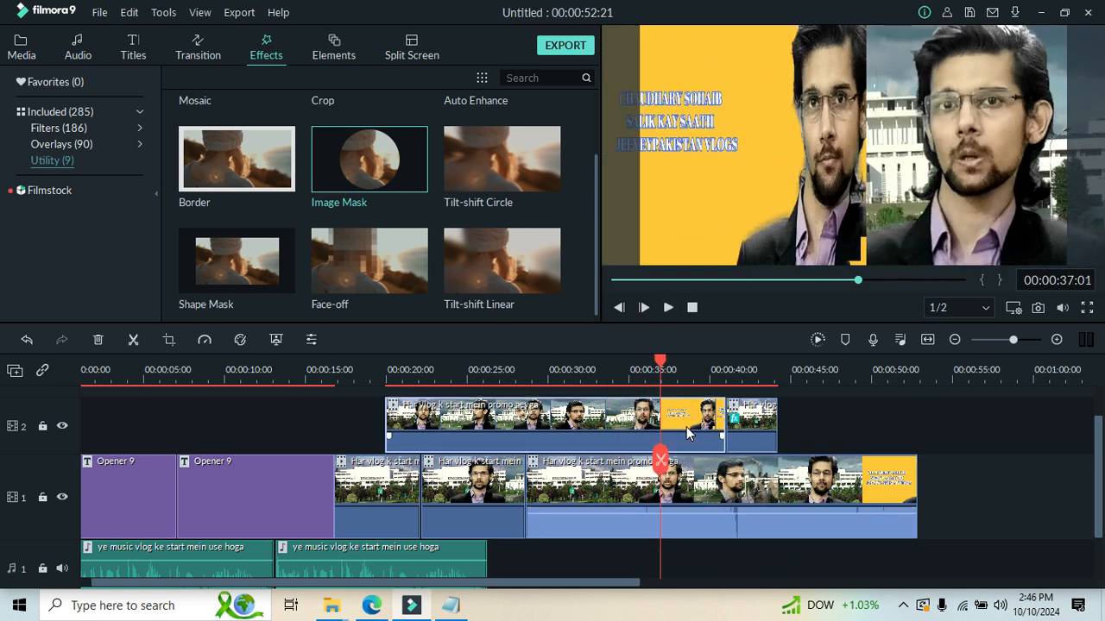
{"action": "left_click", "coordinate": [660, 460]}
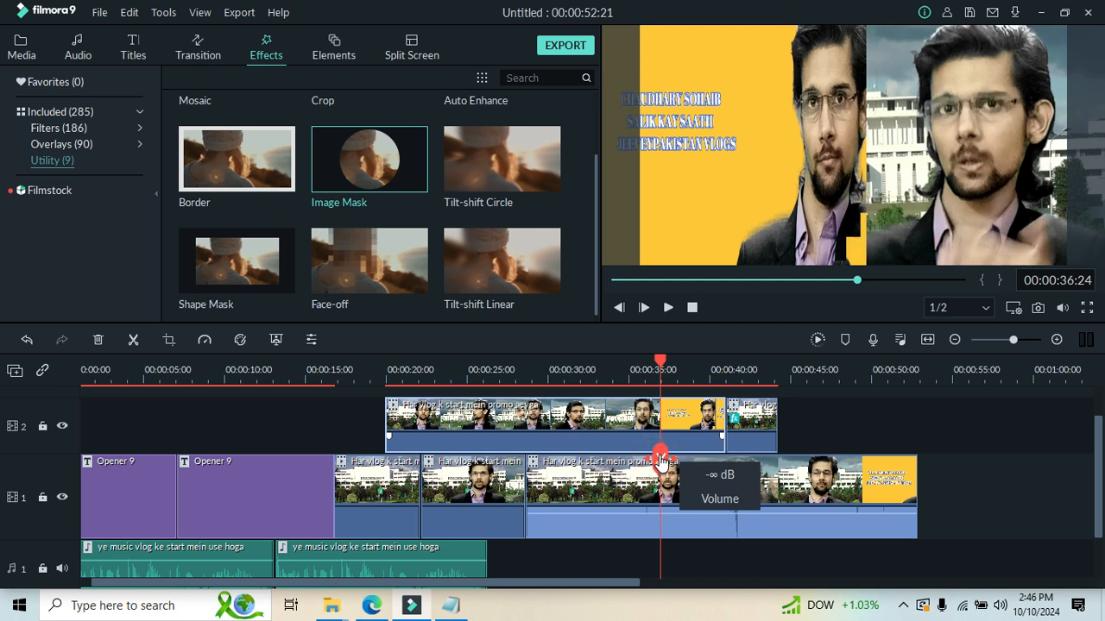
{"action": "right_click", "coordinate": [662, 462]}
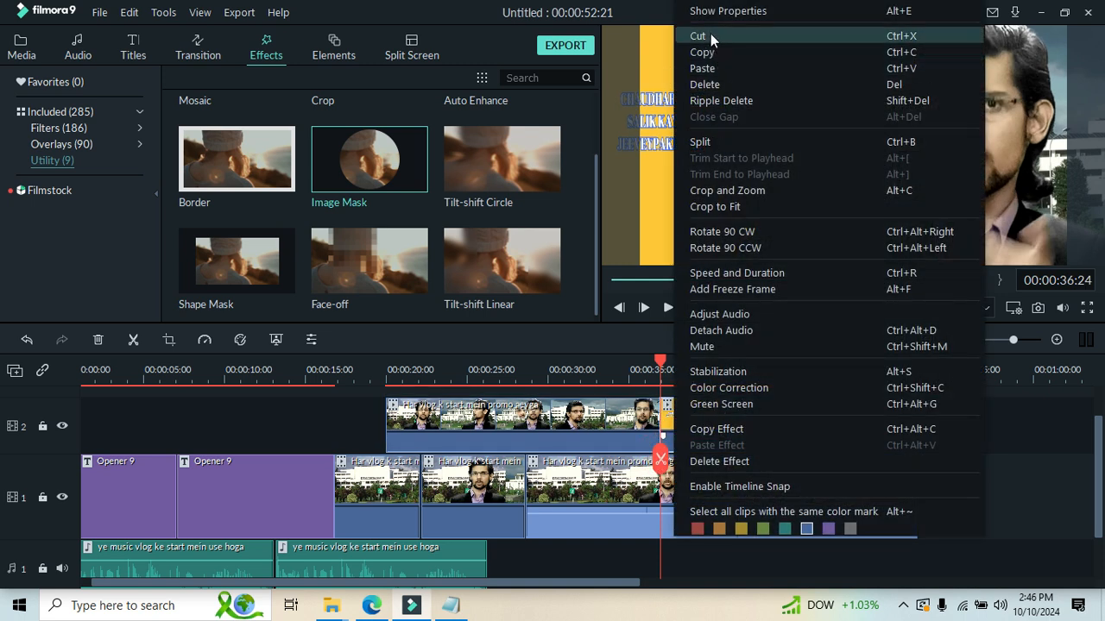
{"action": "left_click", "coordinate": [710, 36]}
Cut the leftover short masked clip at the end of track 2 from the timeline.
{"action": "left_click_drag", "start_coordinate": [775, 68], "coordinate": [624, 69]}
{"action": "left_click_drag", "start_coordinate": [552, 105], "coordinate": [646, 102]}
{"action": "left_click_drag", "start_coordinate": [732, 174], "coordinate": [900, 169]}
{"action": "right_click", "coordinate": [702, 432]}
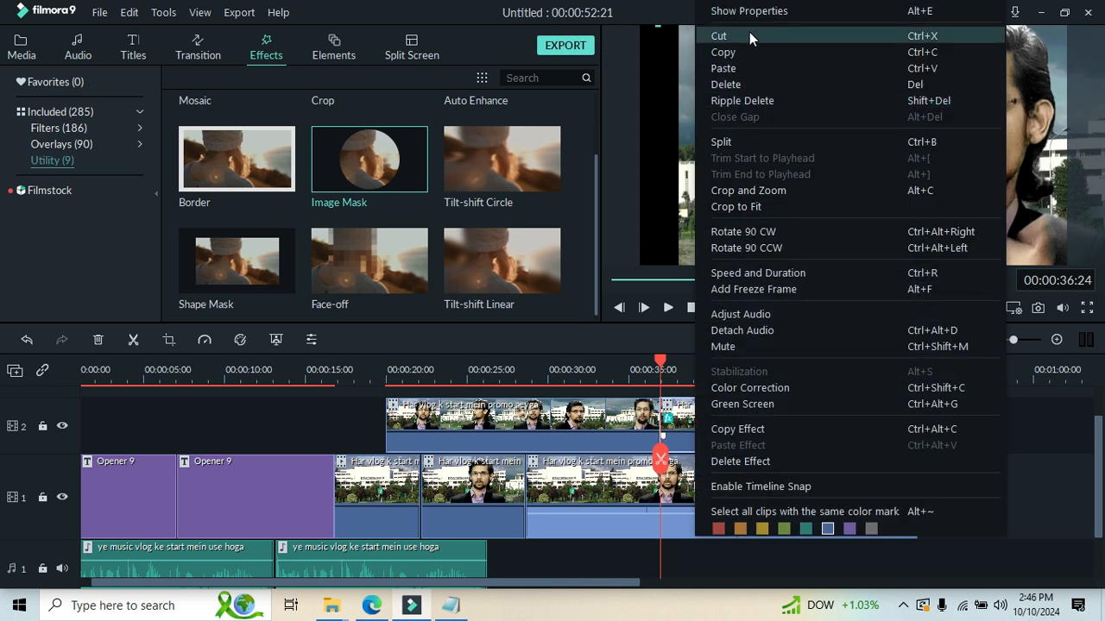
{"action": "left_click", "coordinate": [749, 35]}
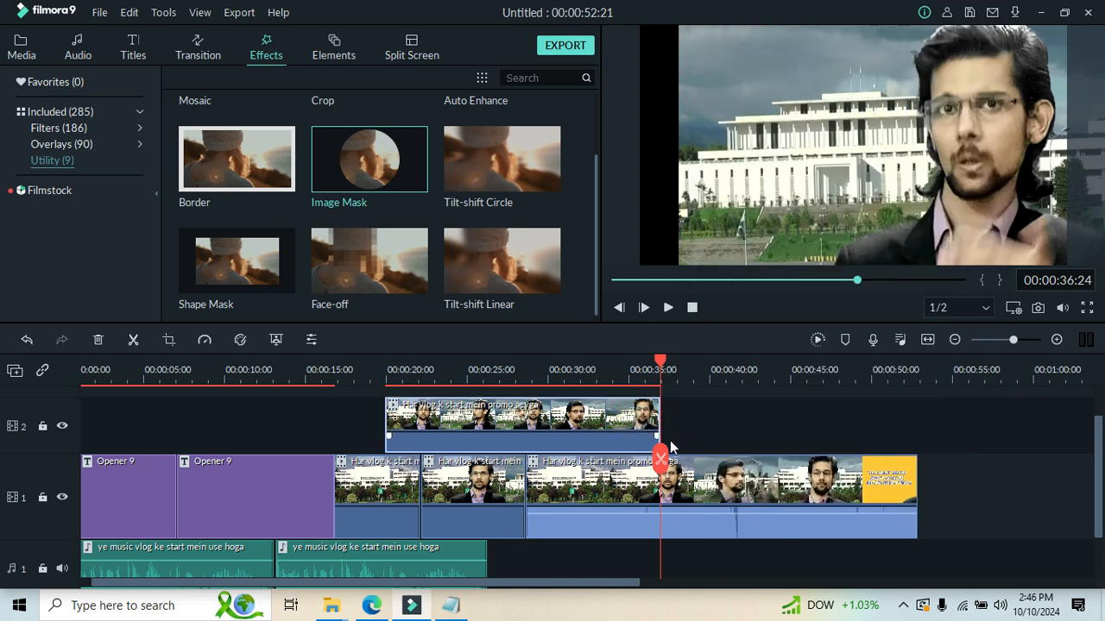
Copy the remaining track 2 clip and paste the copy directly after it at 00:00:36:24.
{"action": "right_click", "coordinate": [563, 440]}
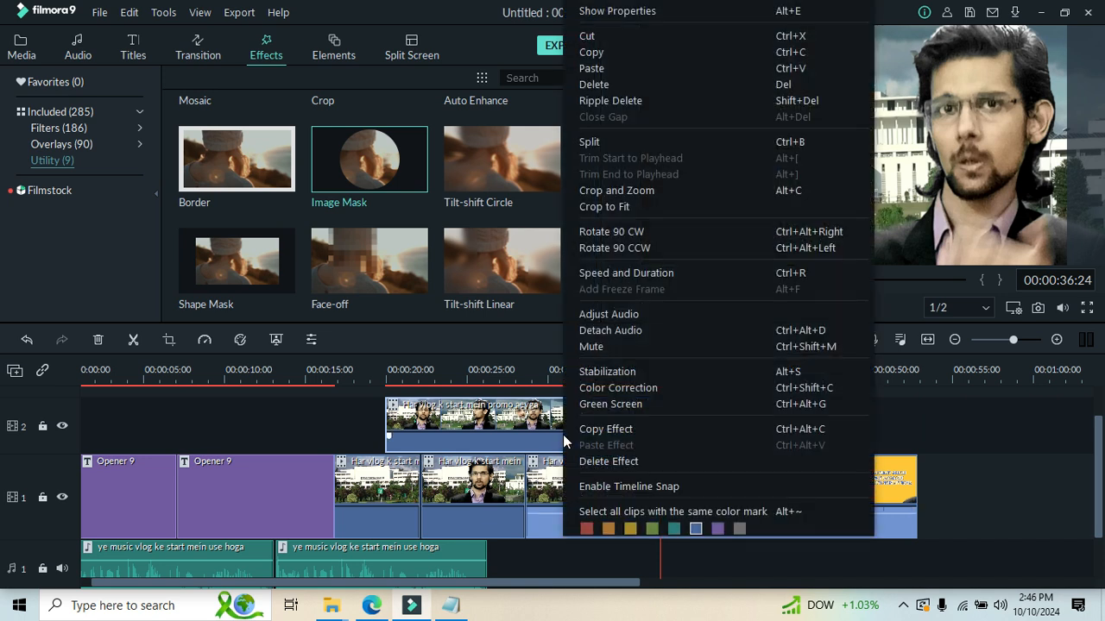
{"action": "left_click", "coordinate": [622, 49]}
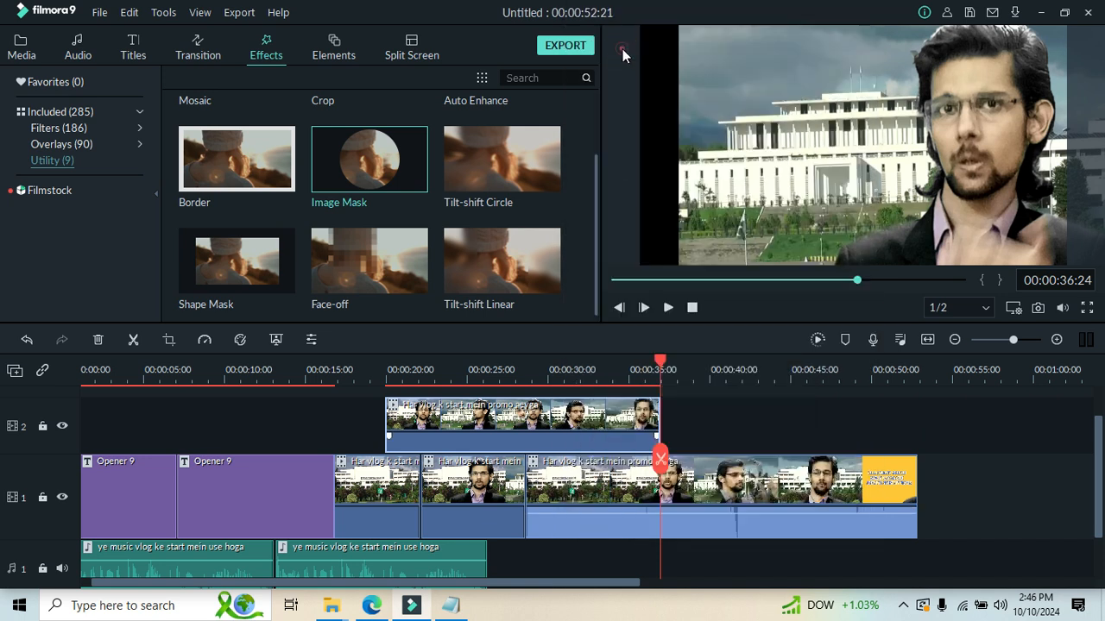
{"action": "left_click", "coordinate": [702, 405]}
{"action": "right_click", "coordinate": [705, 404]}
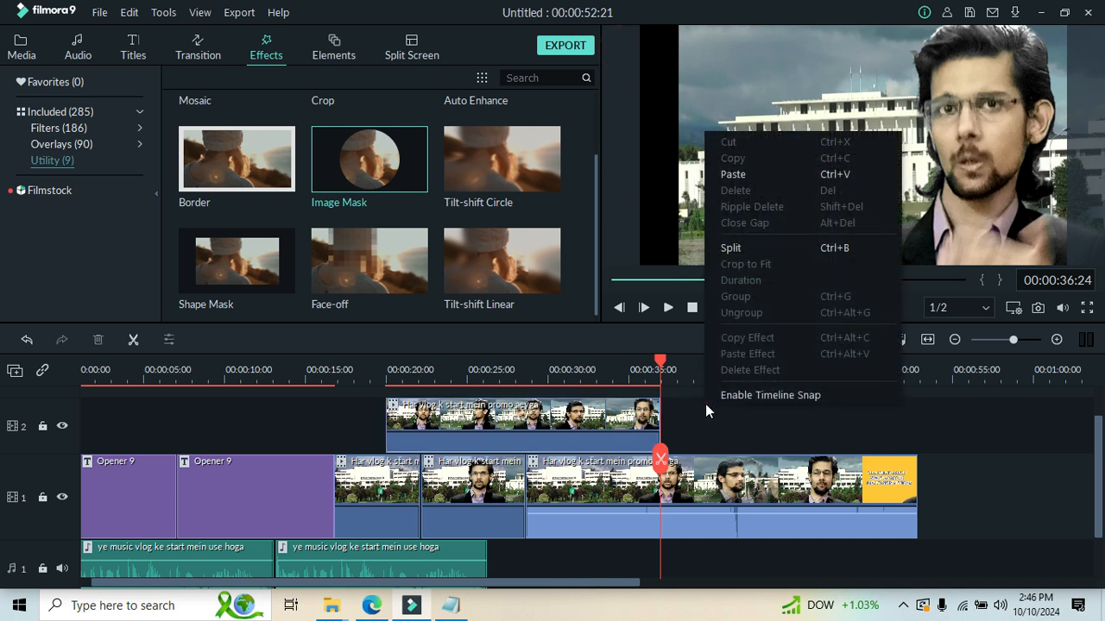
{"action": "left_click", "coordinate": [742, 175]}
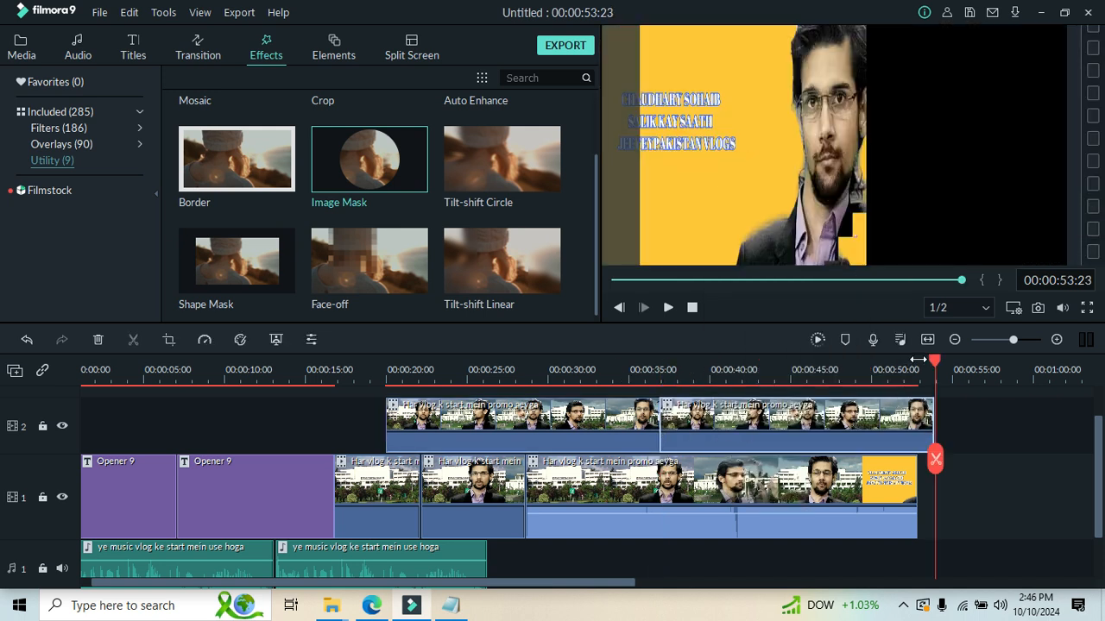
Play the pasted track 2 clip over track 1 from 00:00:37:09 to about 00:00:41:10.
{"action": "left_click_drag", "start_coordinate": [932, 366], "coordinate": [666, 456]}
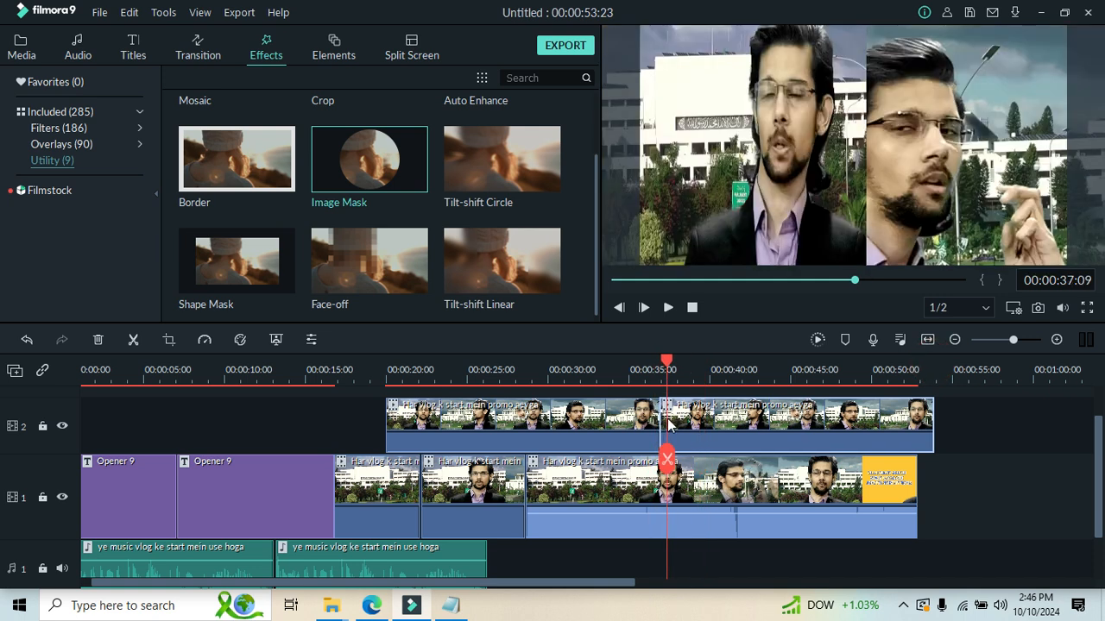
{"action": "left_click", "coordinate": [667, 308]}
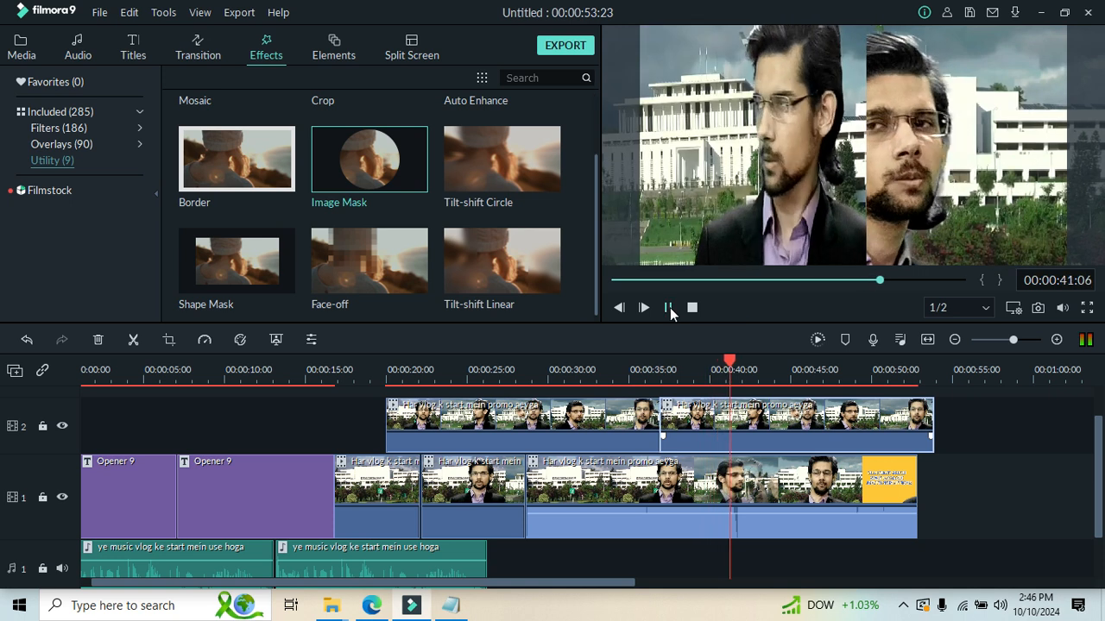
{"action": "left_click", "coordinate": [668, 307]}
Reposition the pasted track 2 clip on the left side of the preview at 00:00:49:15 and extend its left edge beyond the frame.
{"action": "left_click_drag", "start_coordinate": [717, 190], "coordinate": [681, 197]}
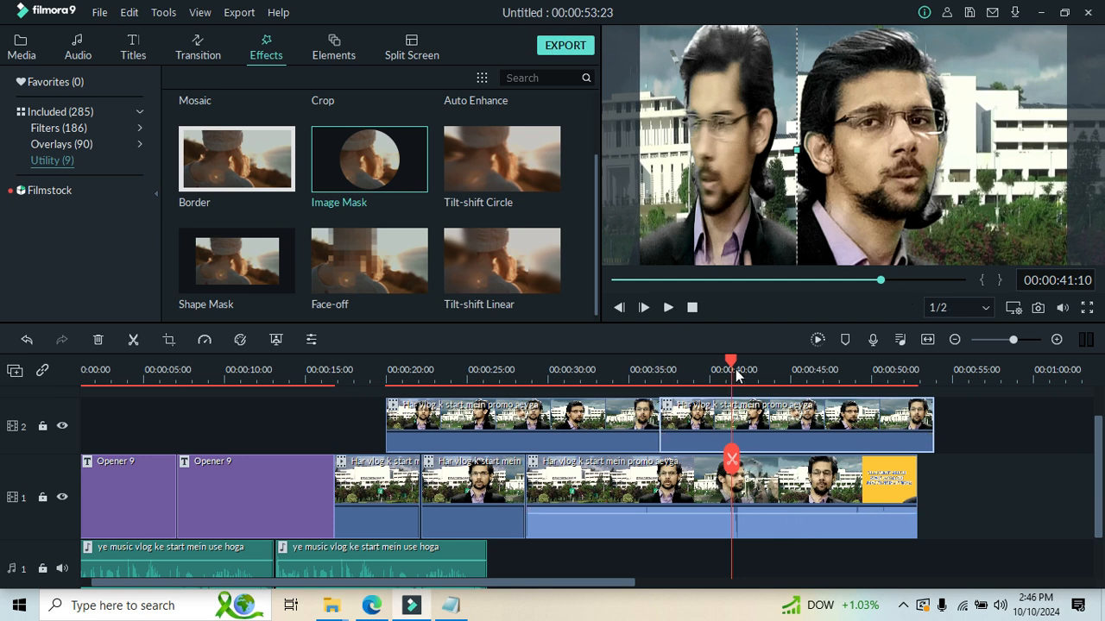
{"action": "left_click_drag", "start_coordinate": [733, 373], "coordinate": [865, 370]}
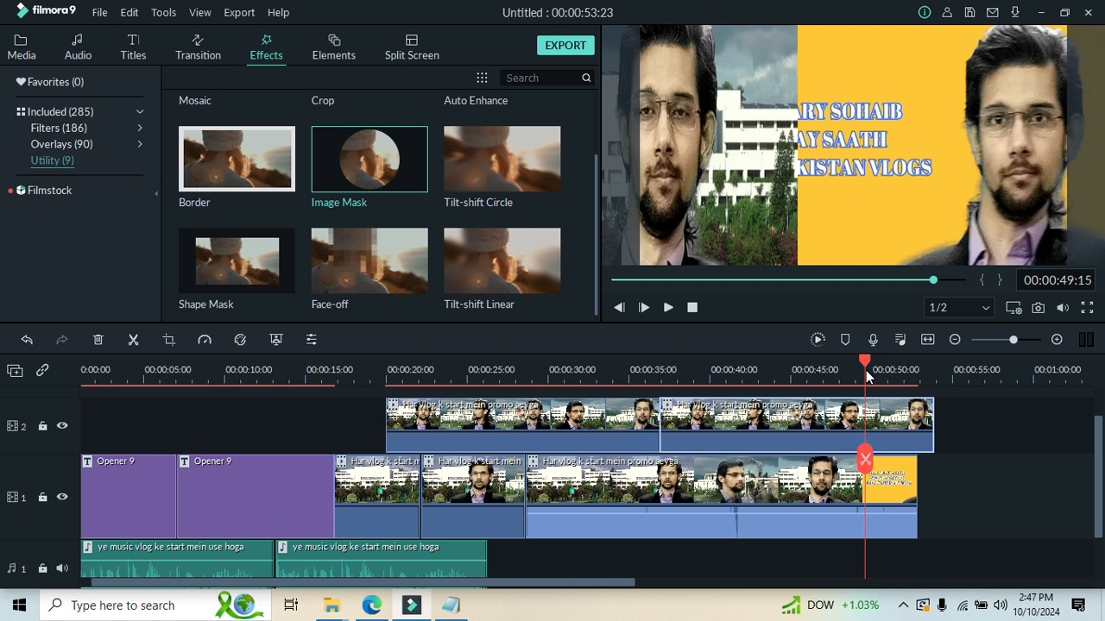
{"action": "left_click_drag", "start_coordinate": [749, 211], "coordinate": [880, 197]}
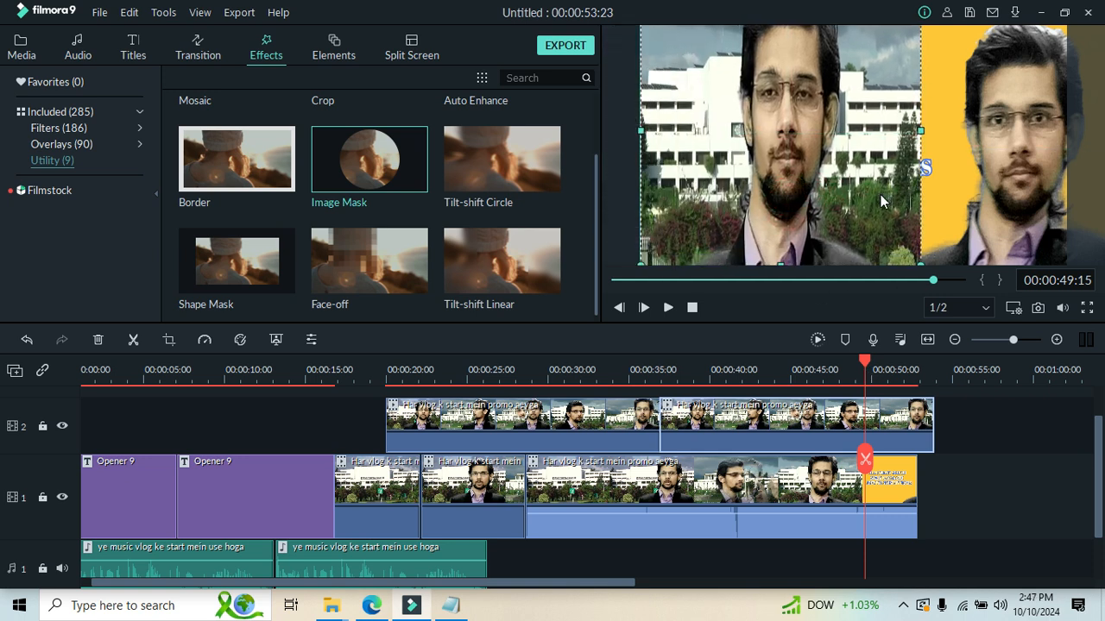
{"action": "left_click_drag", "start_coordinate": [637, 136], "coordinate": [573, 142]}
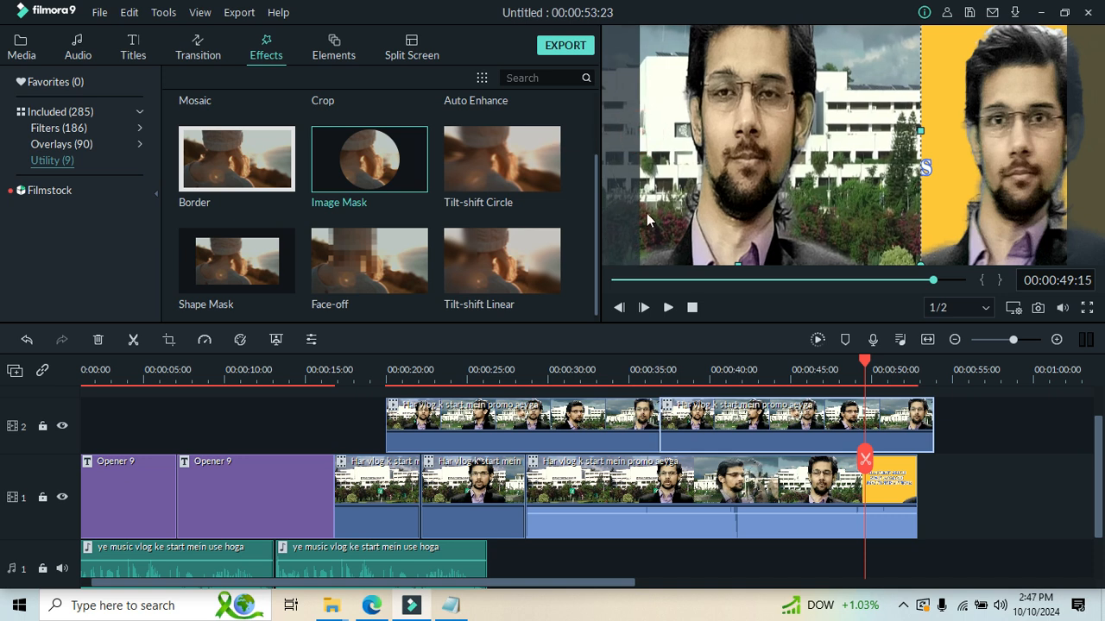
Shift the last track 1 clip slightly left in the preview and stretch its right edge beyond the frame.
{"action": "left_click_drag", "start_coordinate": [1023, 174], "coordinate": [1000, 171]}
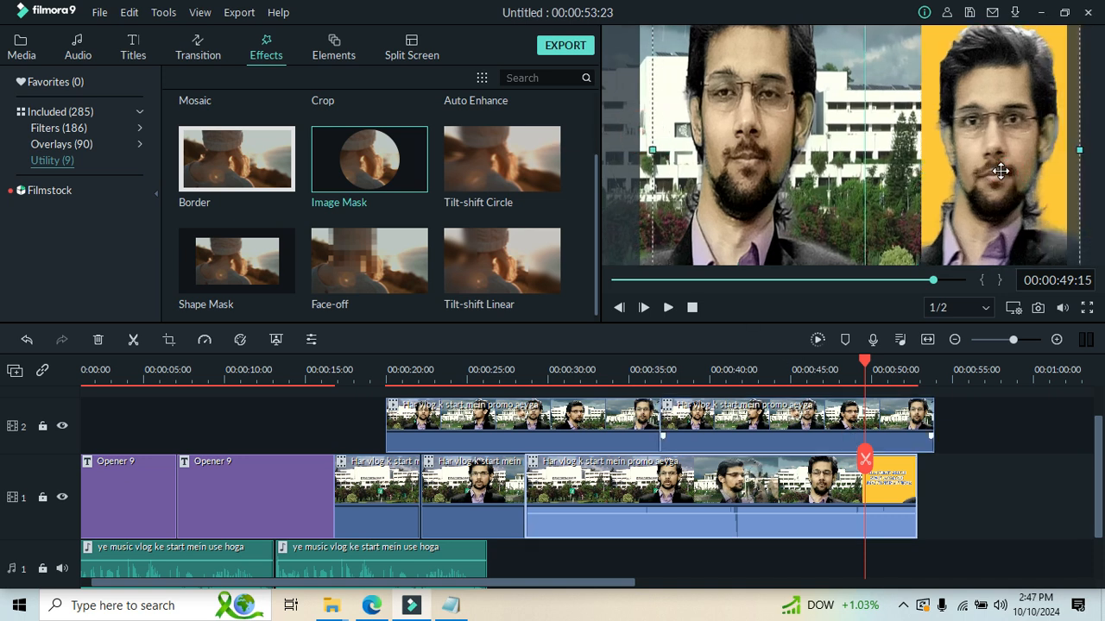
{"action": "left_click_drag", "start_coordinate": [1076, 149], "coordinate": [1104, 150]}
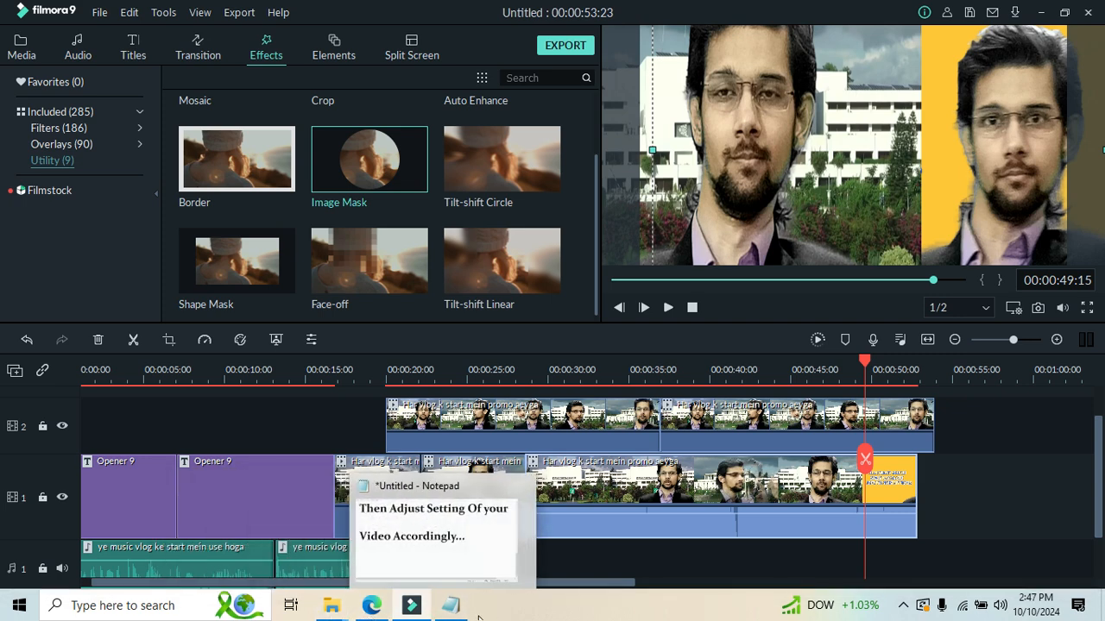
Switch to the Notepad note and add the line "So Guys" below the existing text, leaving a blank line after it.
{"action": "left_click", "coordinate": [472, 563]}
{"action": "mouse_move", "coordinate": [410, 608]}
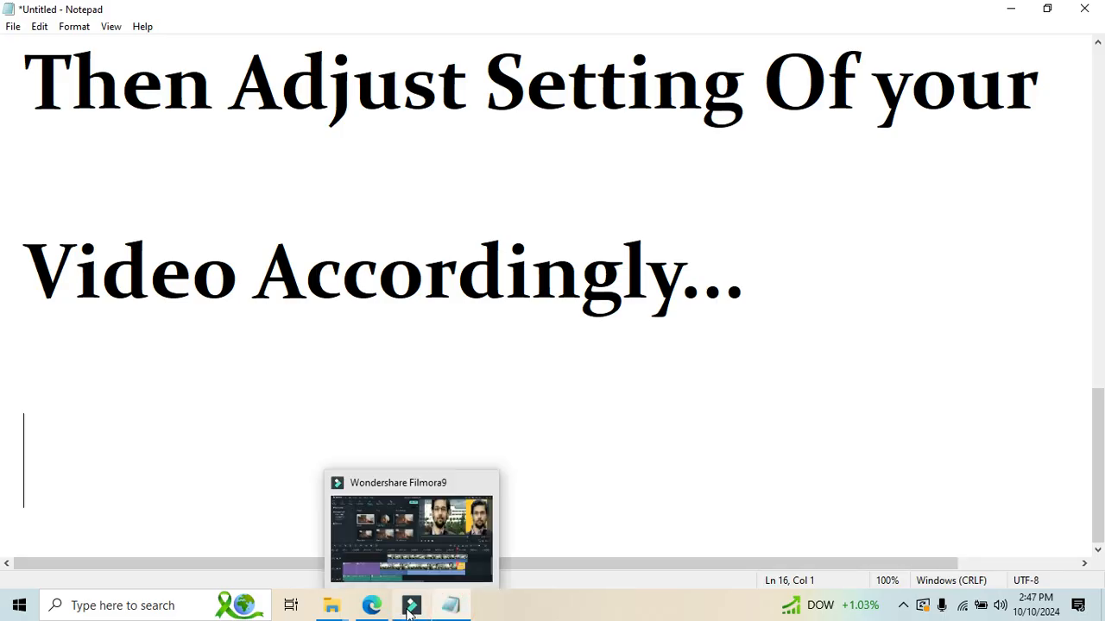
{"action": "type", "text": "So "}
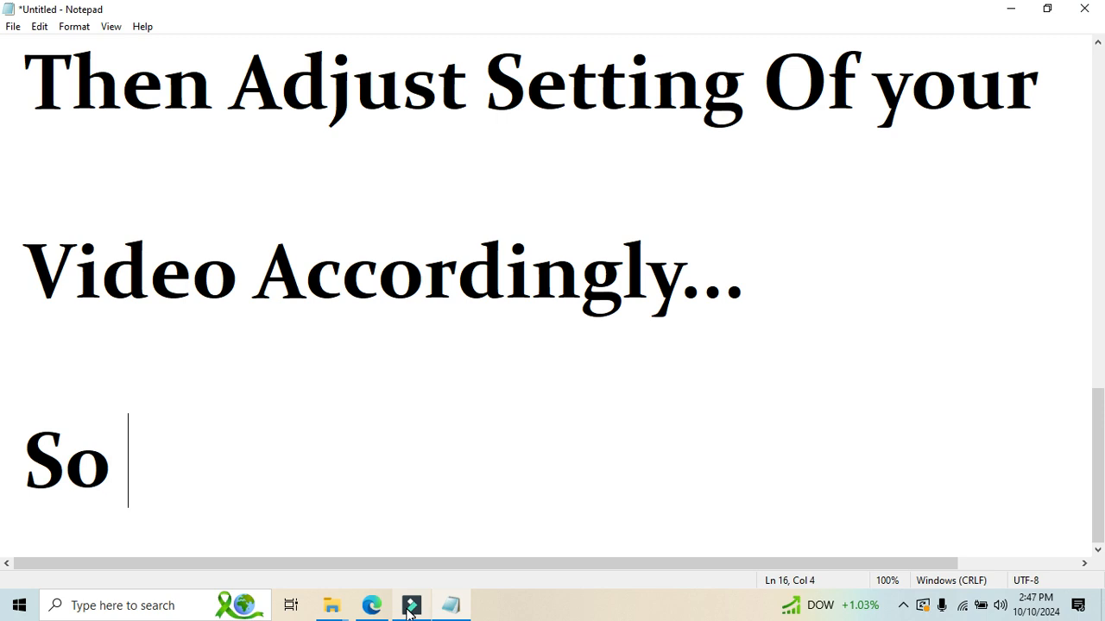
{"action": "type", "text": "Guys"}
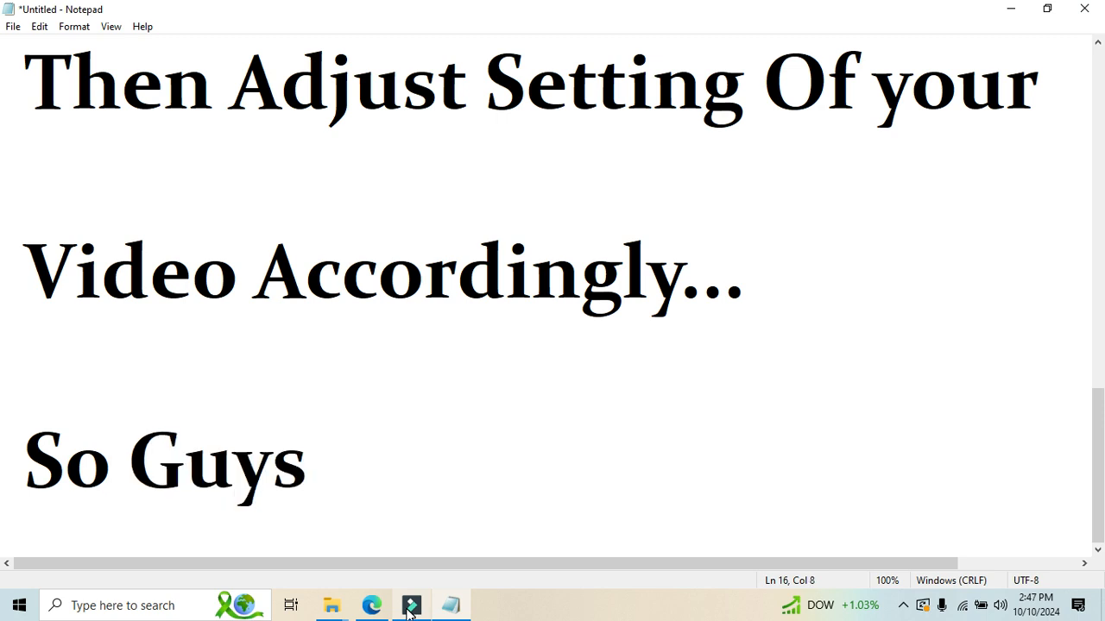
{"action": "key", "text": "Return"}
{"action": "key", "text": "Return"}
{"action": "key", "text": "Return"}
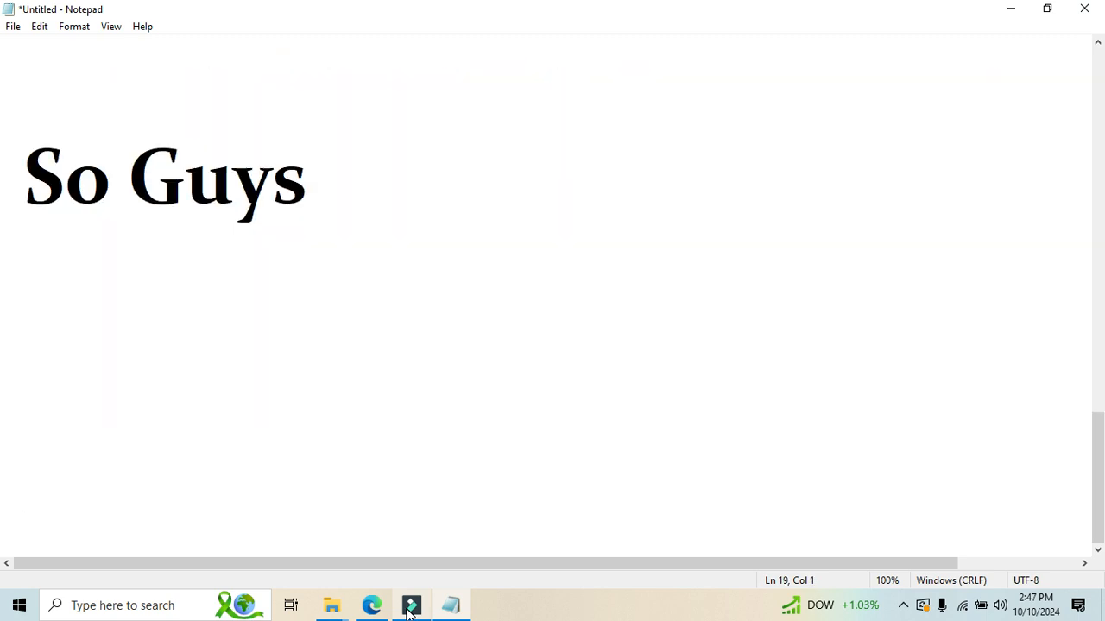
{"action": "key", "text": "Return"}
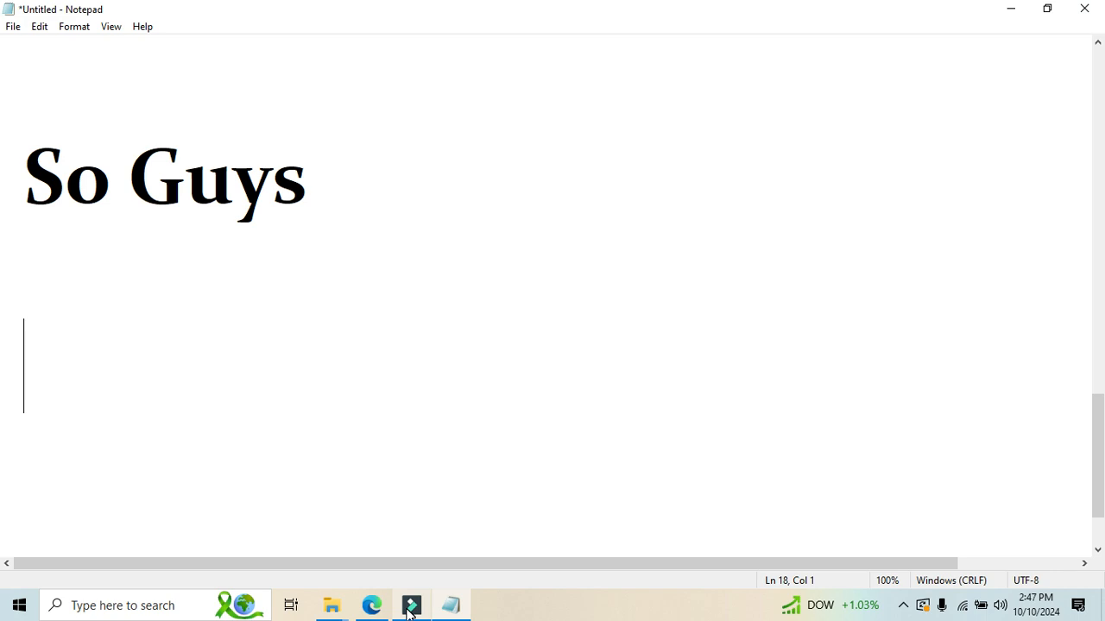
Write "That's How You can Create" below "So Guys" and leave a blank line after it.
{"action": "type", "text": "That;"}
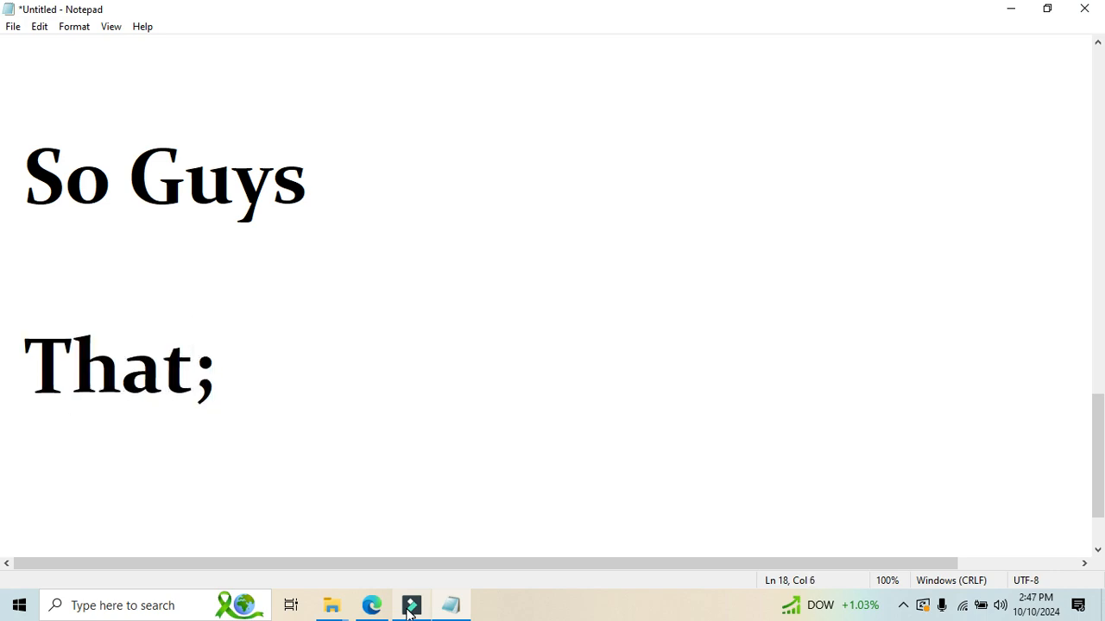
{"action": "key", "text": "BackSpace"}
{"action": "type", "text": "'s"}
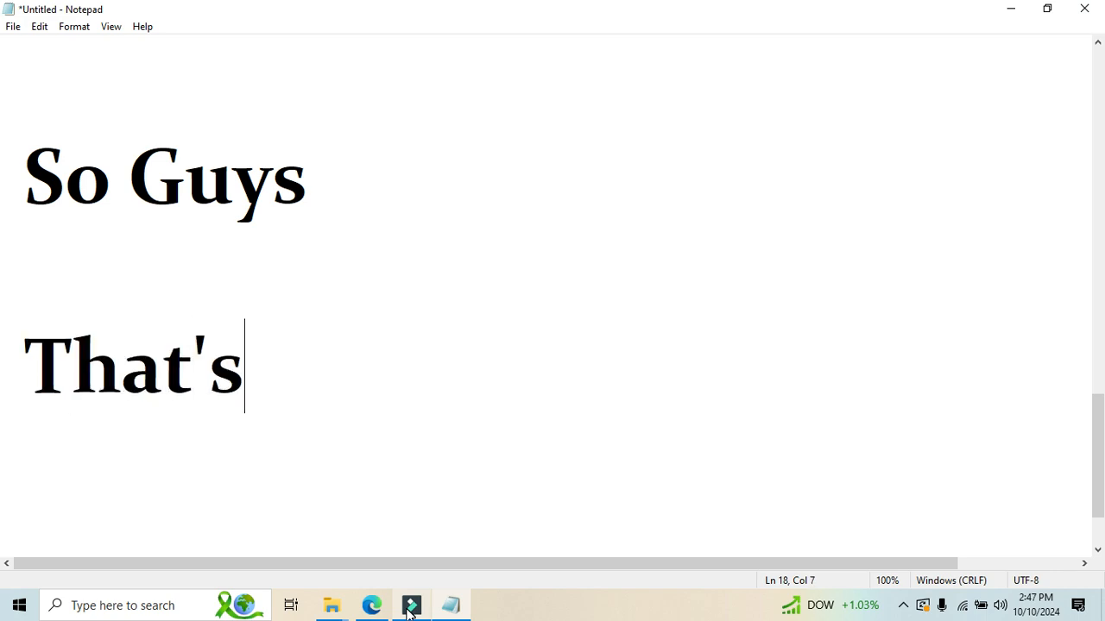
{"action": "type", "text": " How You"}
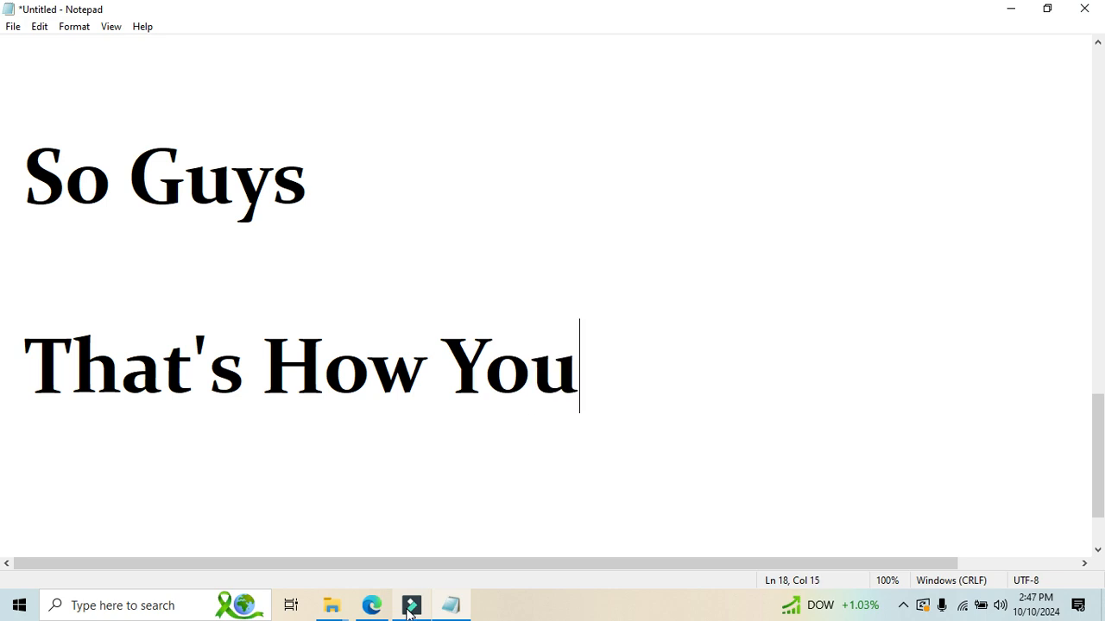
{"action": "type", "text": " can Create"}
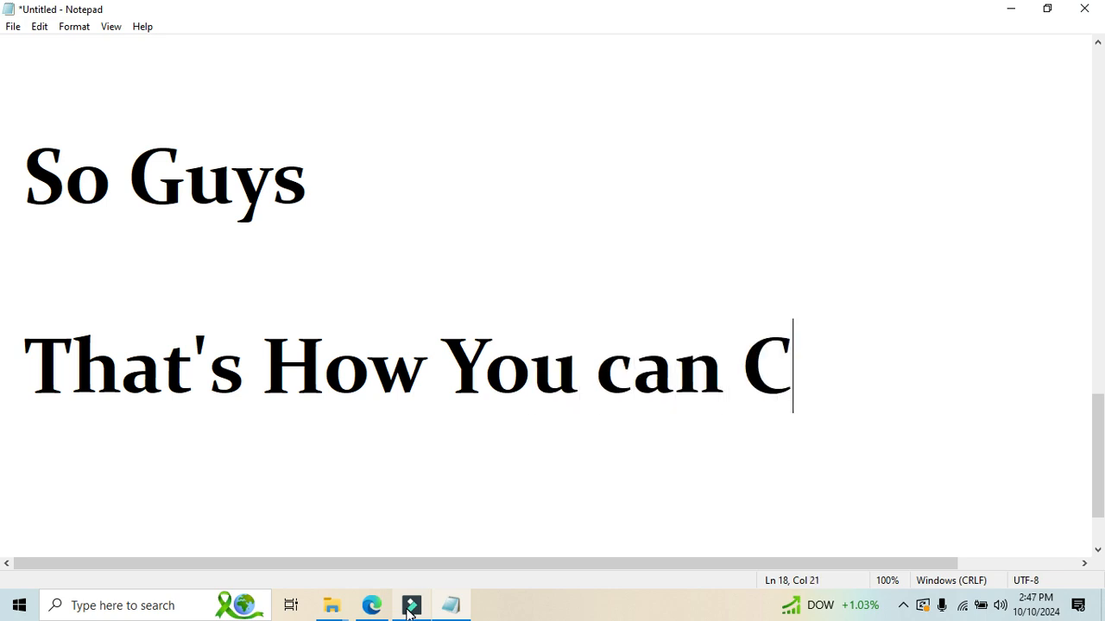
{"action": "key", "text": "Return"}
{"action": "key", "text": "Return"}
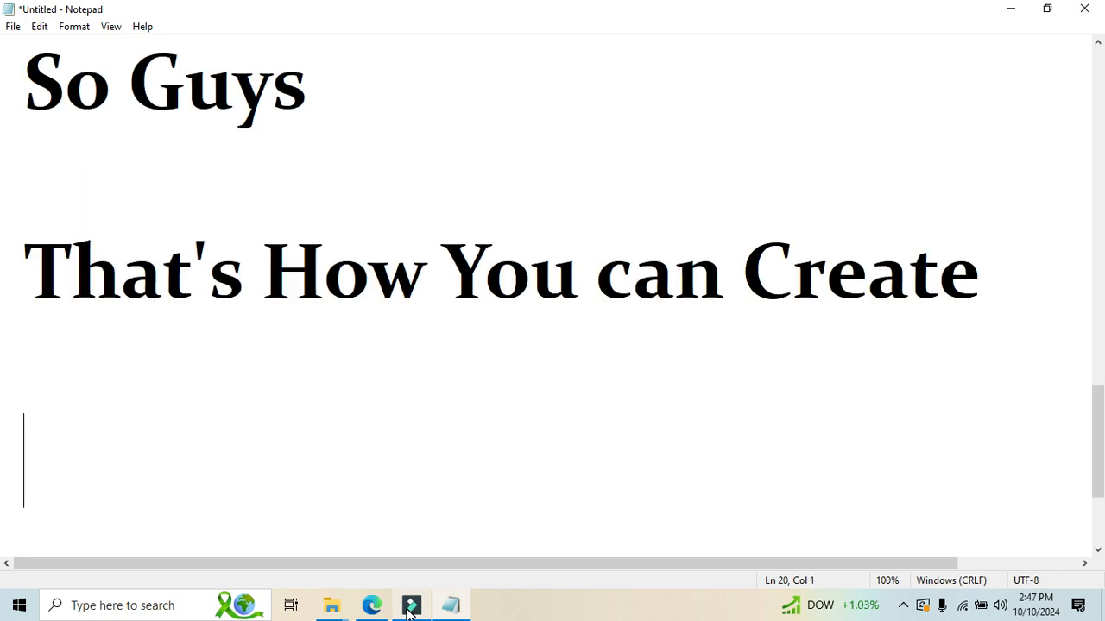
Add "A Double Role Video Filmora 09...." to the note and move "Filmora 09...." two lines down.
{"action": "type", "text": "A Doub"}
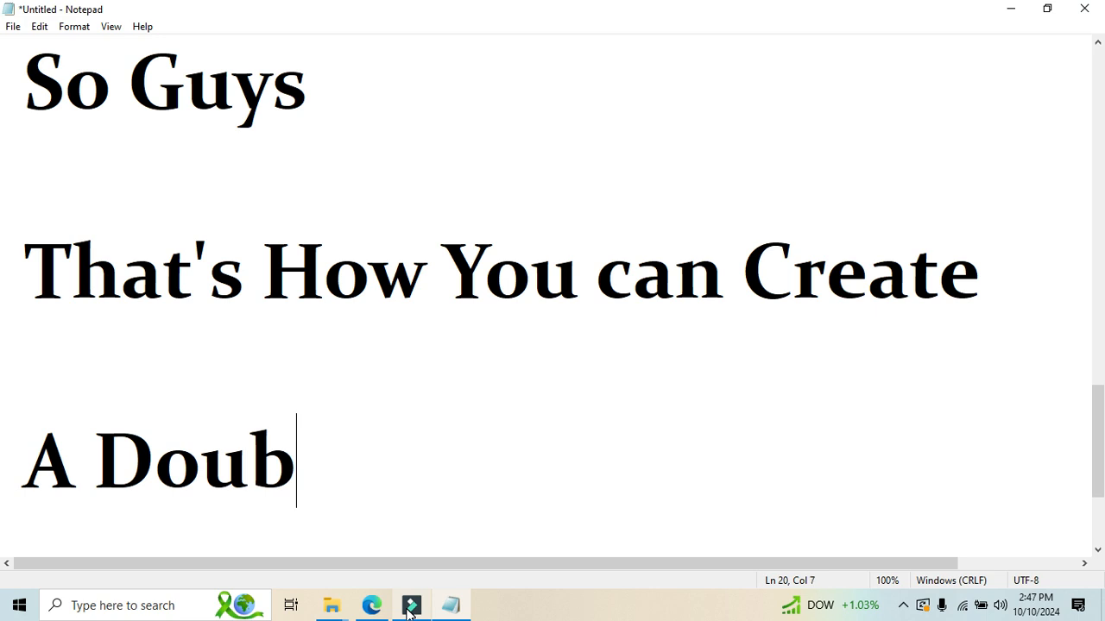
{"action": "type", "text": "le Role "}
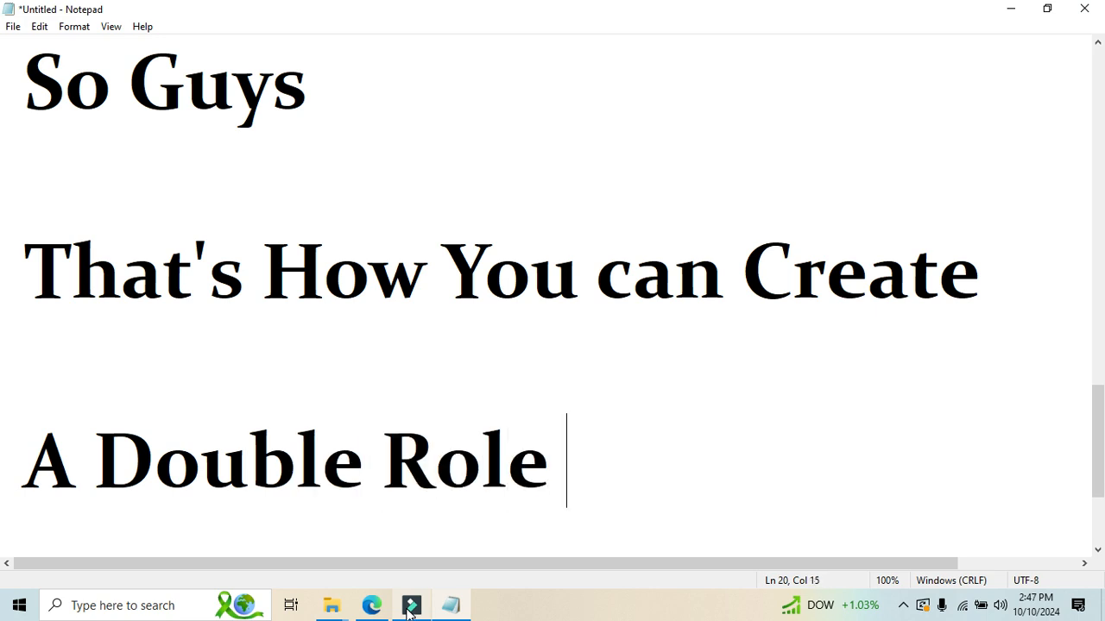
{"action": "type", "text": "Video F"}
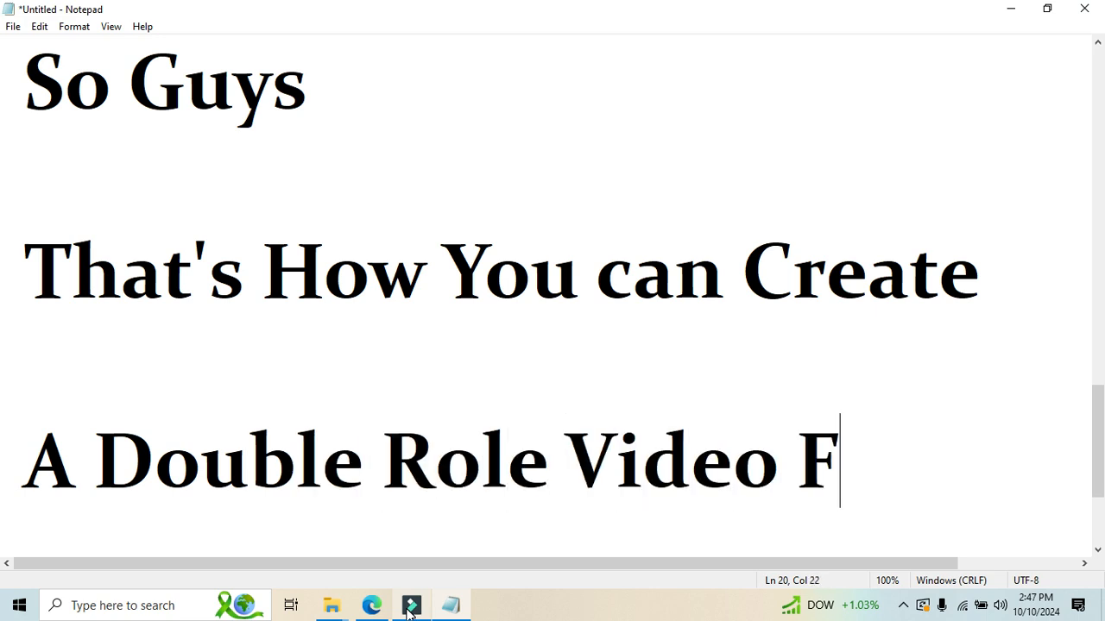
{"action": "type", "text": "ilmora "}
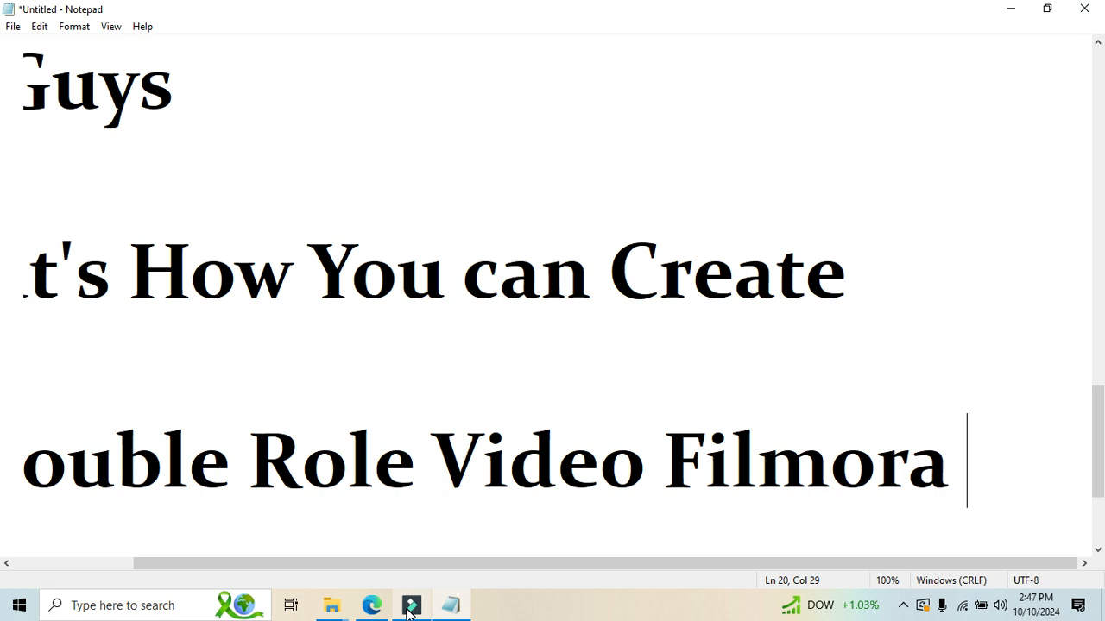
{"action": "type", "text": "09...."}
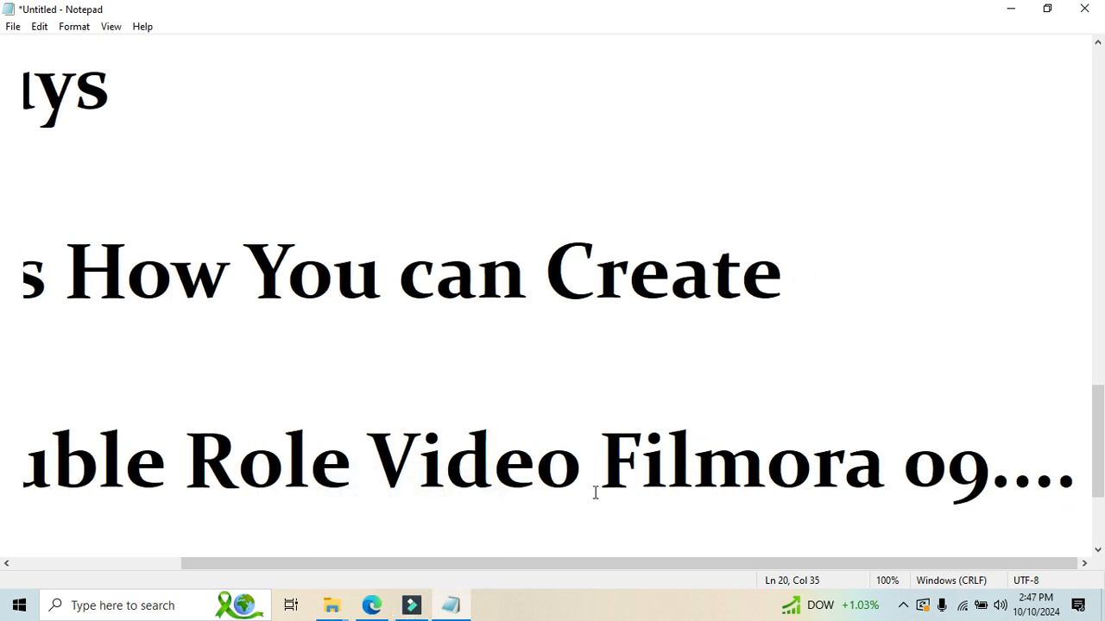
{"action": "left_click", "coordinate": [565, 499]}
{"action": "key", "text": "Return"}
{"action": "key", "text": "Return"}
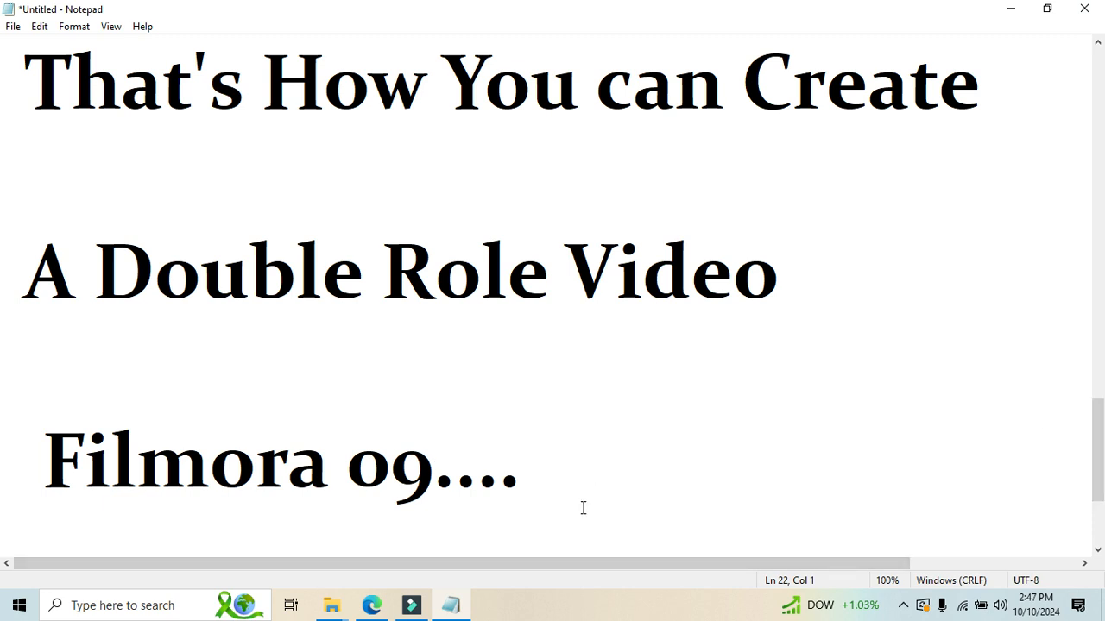
Replace the entire note text with "Please Subscribe Our Chan".
{"action": "key", "text": "ctrl+a"}
{"action": "type", "text": "Ple"}
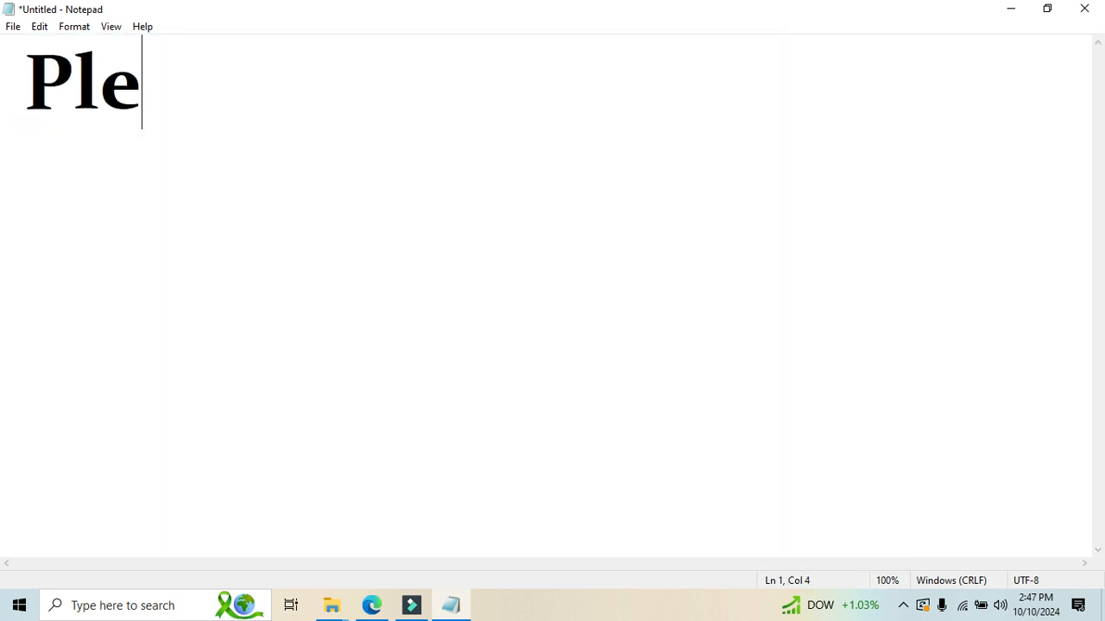
{"action": "type", "text": "ase Subs"}
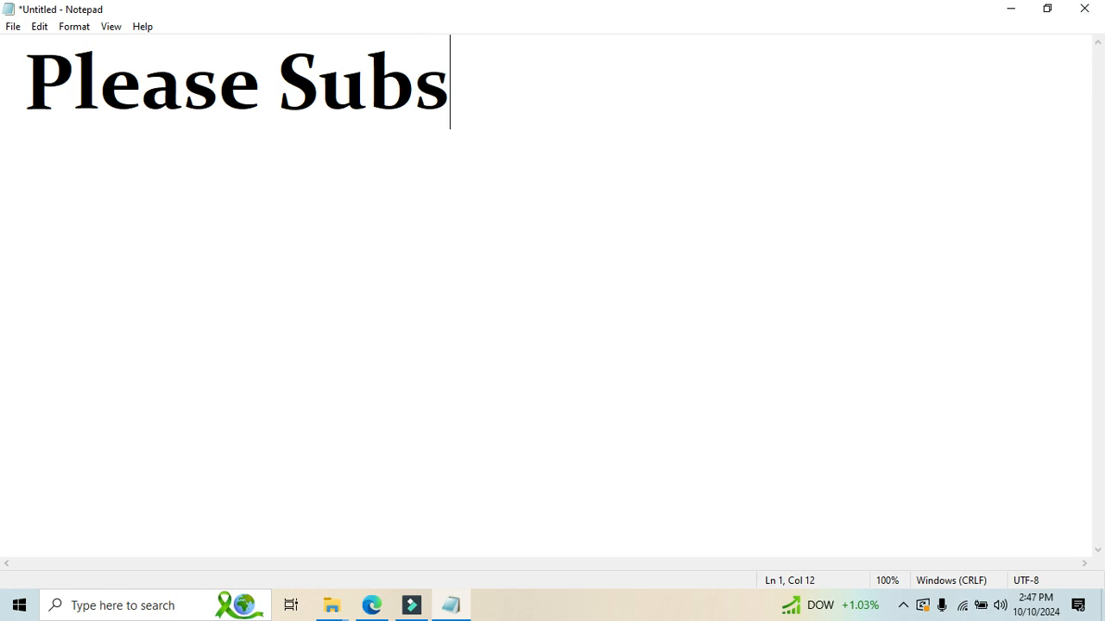
{"action": "type", "text": "cribe "}
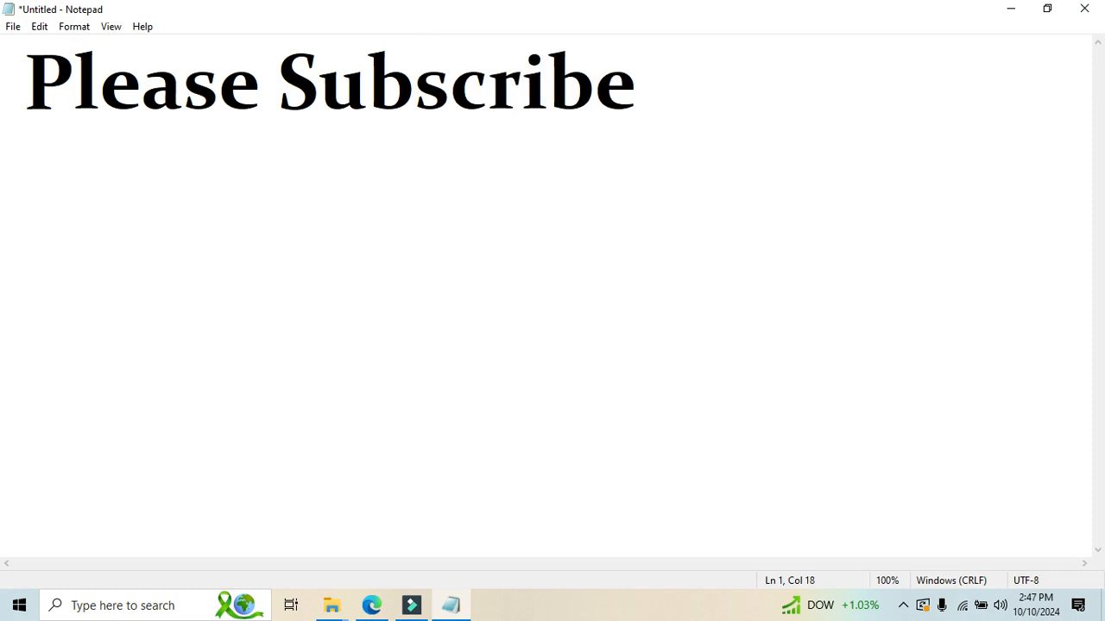
{"action": "type", "text": "Our Chan"}
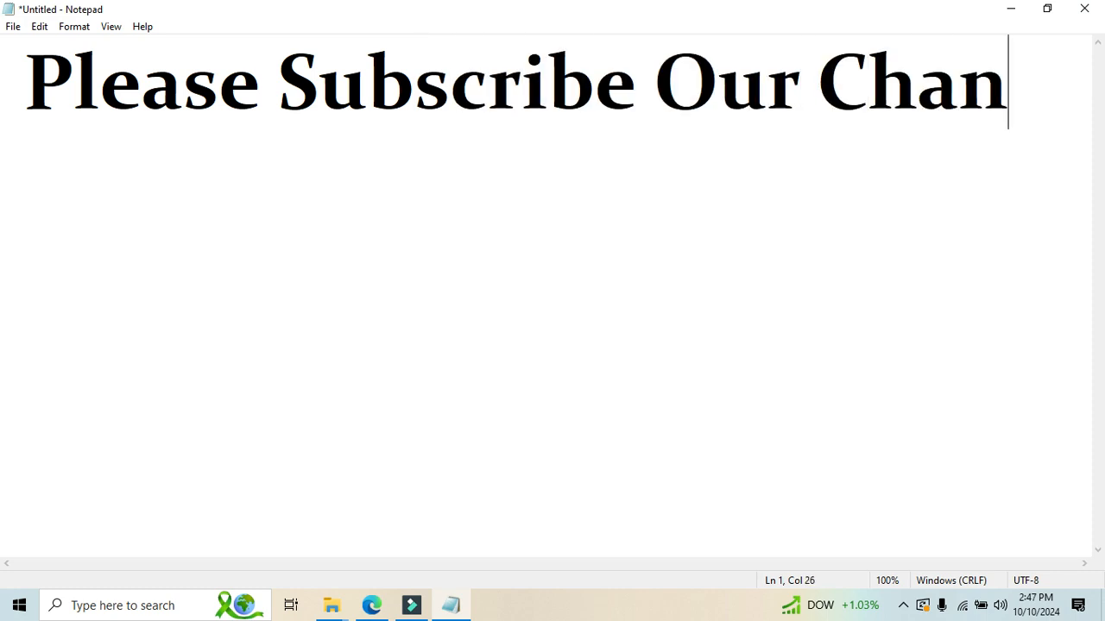